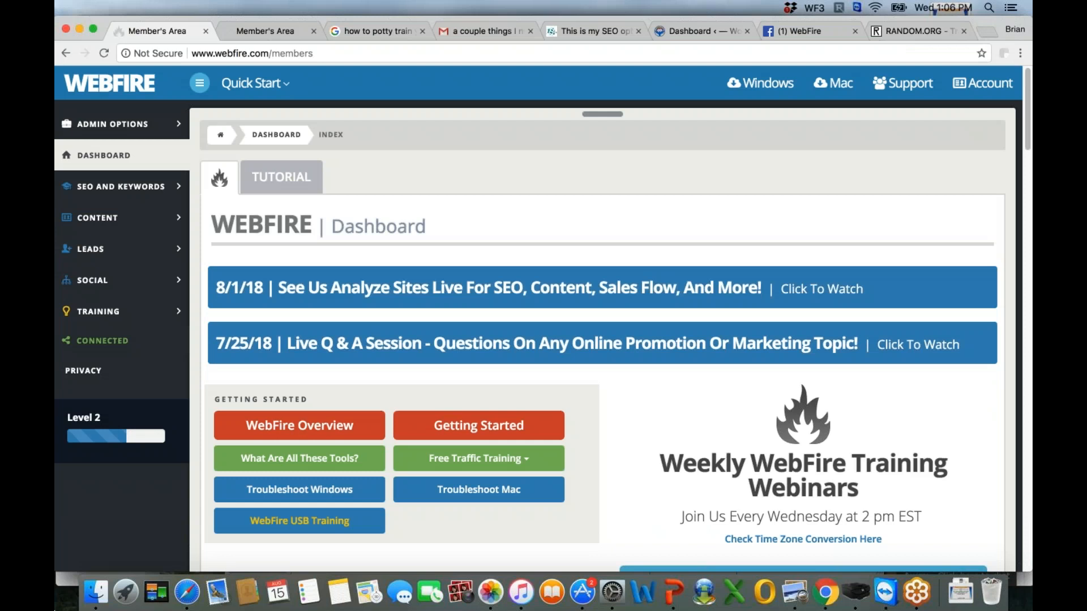
- Open the WordPress tool in WebFire's SEO Configuration and go to the plugin download at the end of its page
left_click(799, 128)
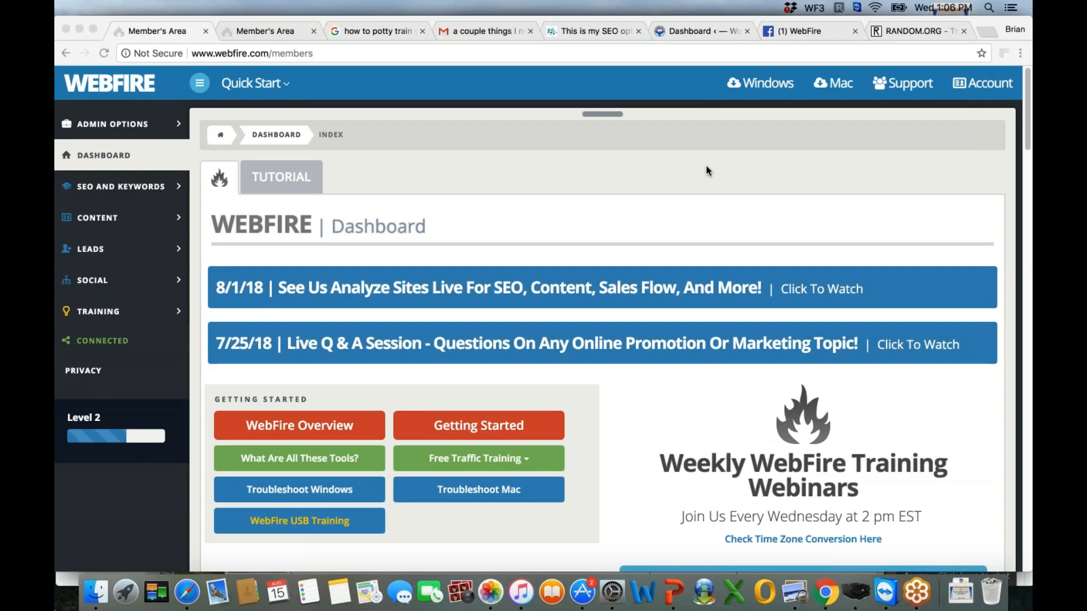
left_click(199, 178)
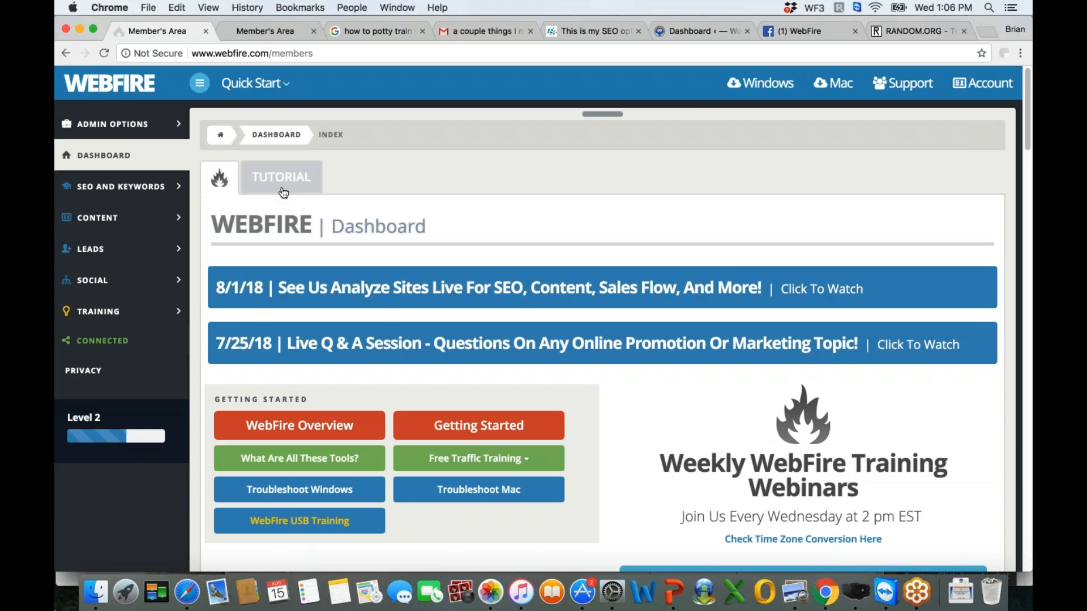
left_click(136, 188)
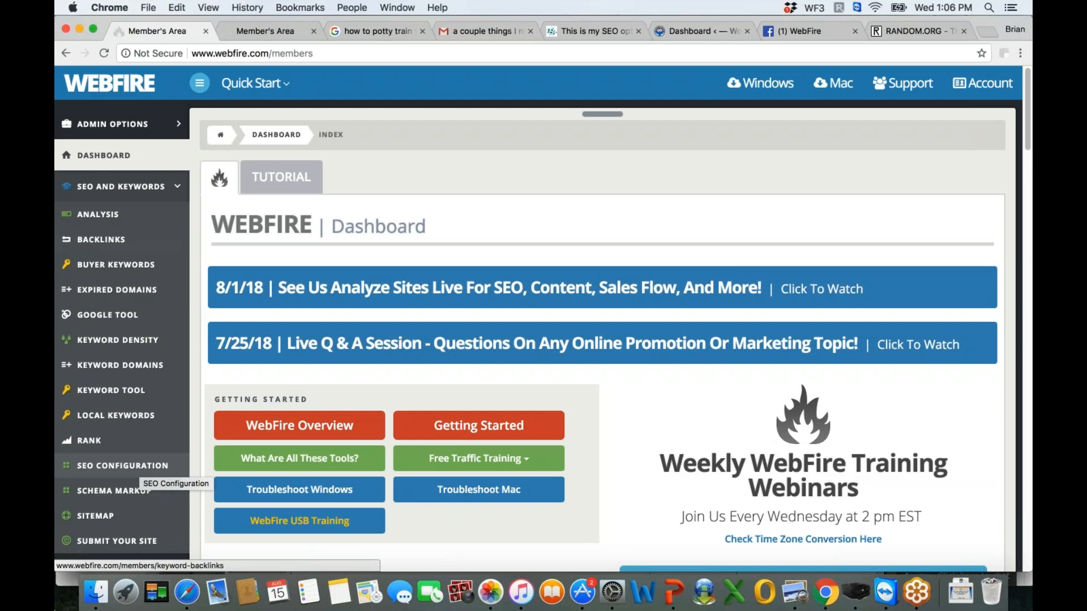
left_click(131, 466)
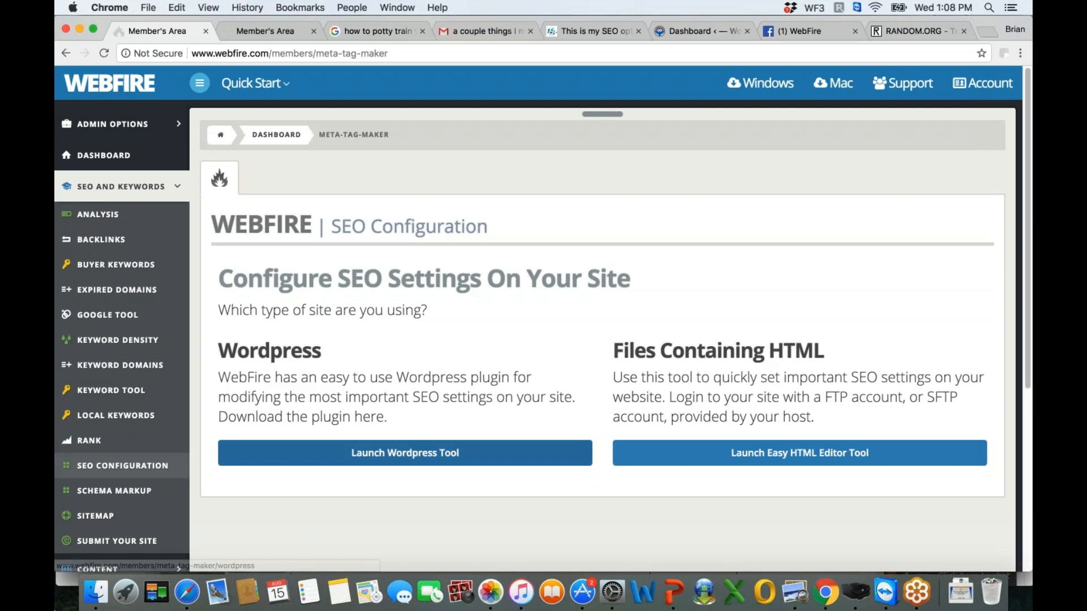
left_click(418, 458)
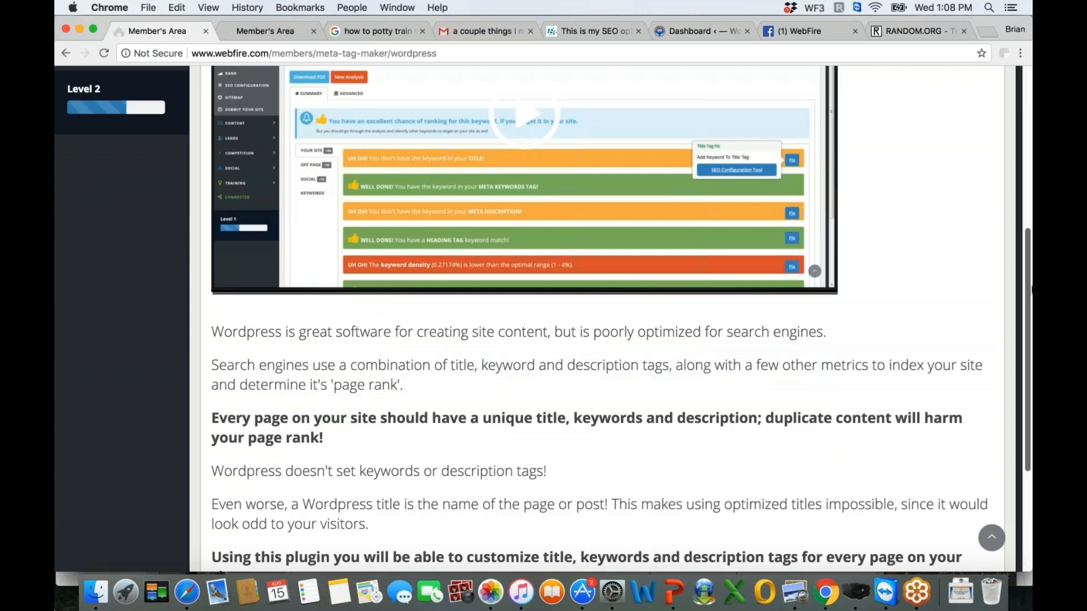
left_click_drag(1029, 265, 1018, 210)
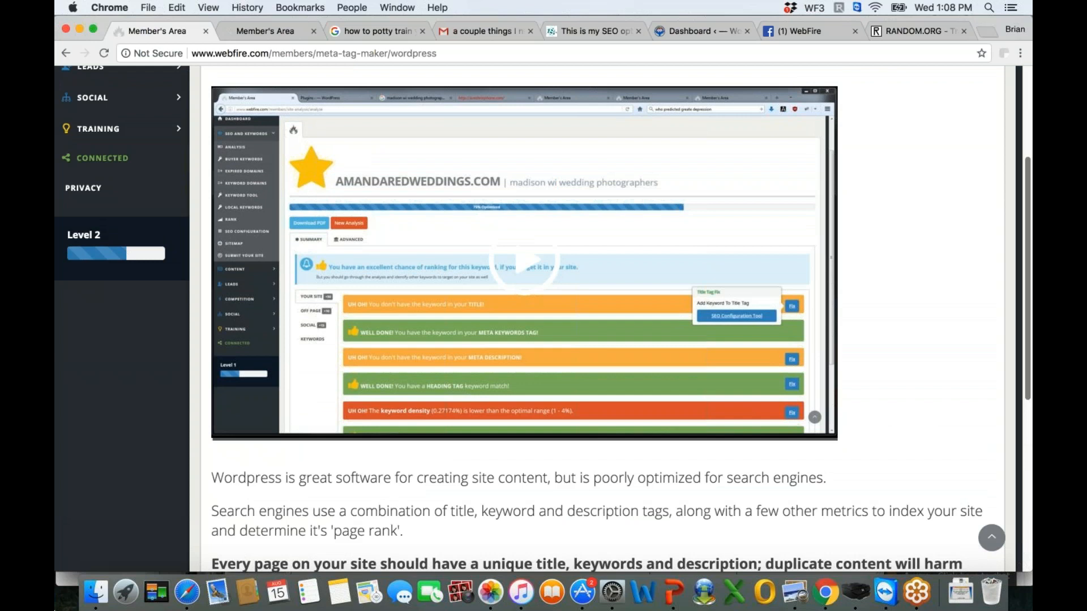
scroll(310, 542, "down", 6)
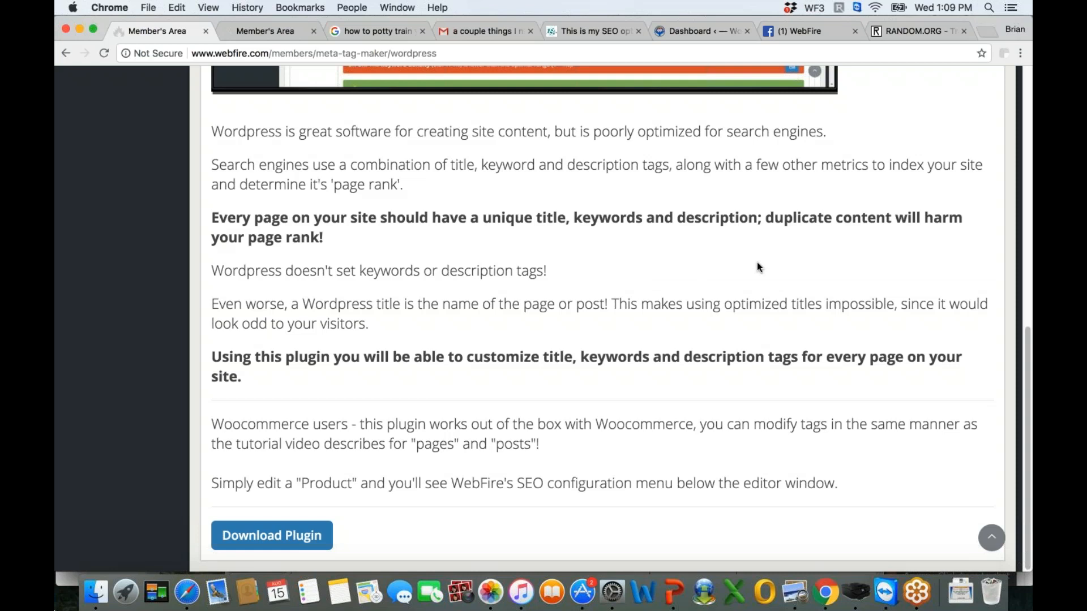
- Switch to the WordPress admin dashboard and open the page for adding a new plugin
left_click(704, 31)
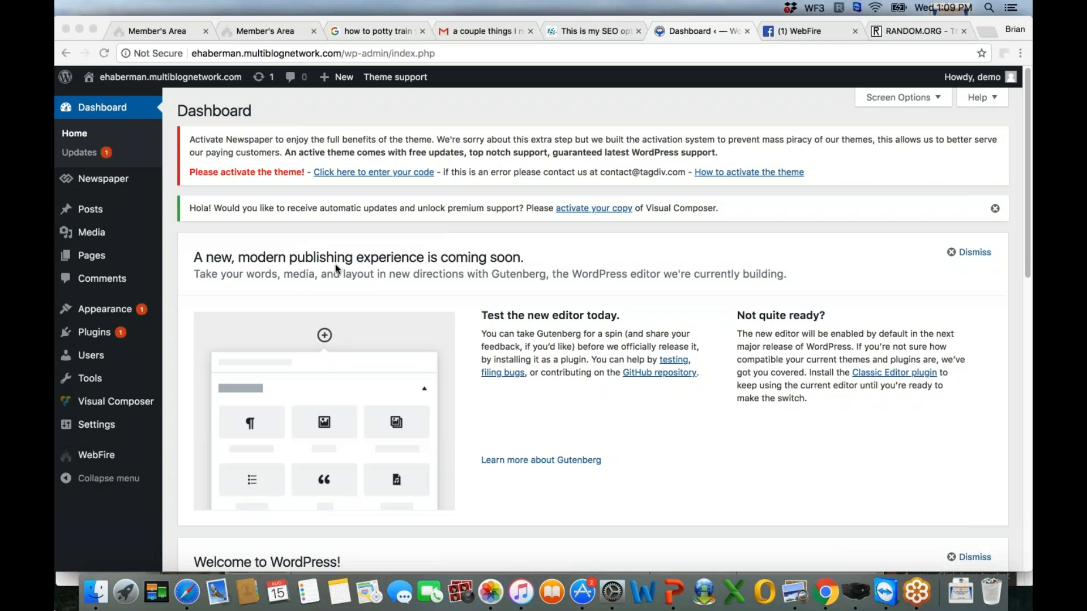
left_click(1025, 189)
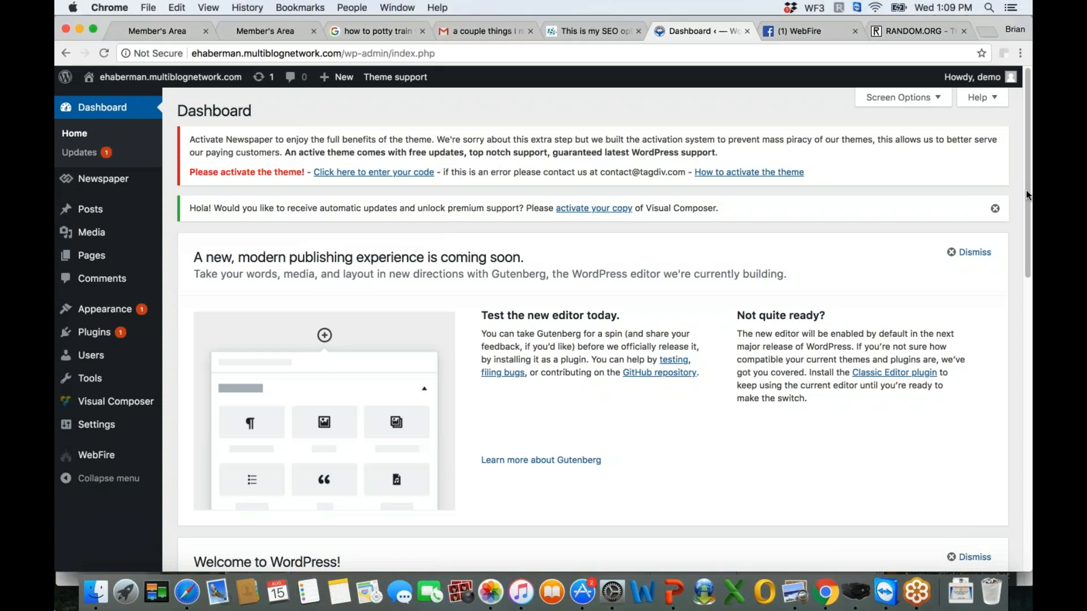
scroll(189, 354, "down", 3)
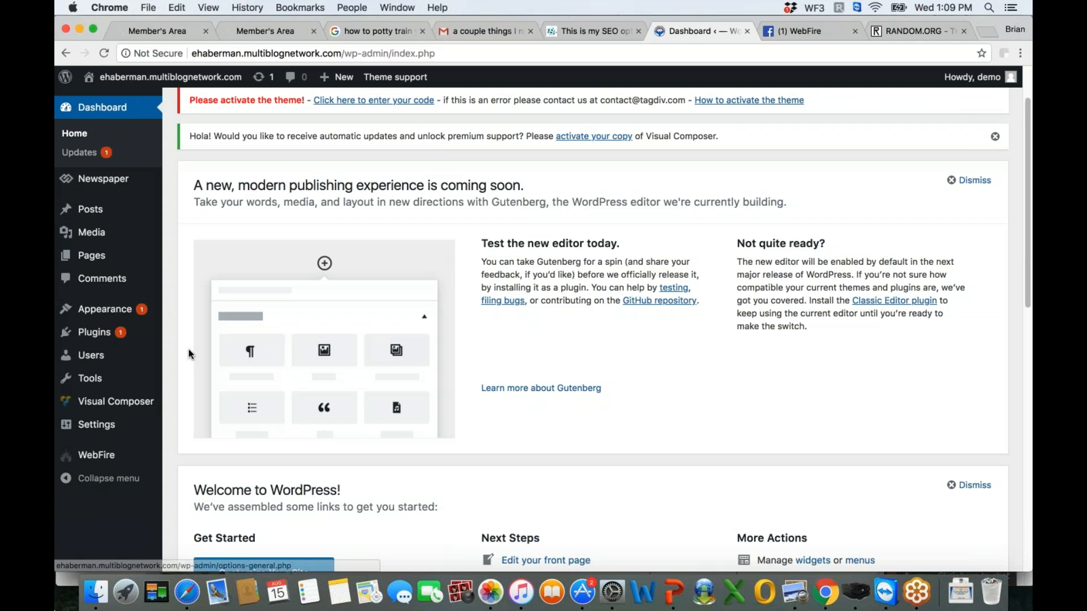
left_click(227, 354)
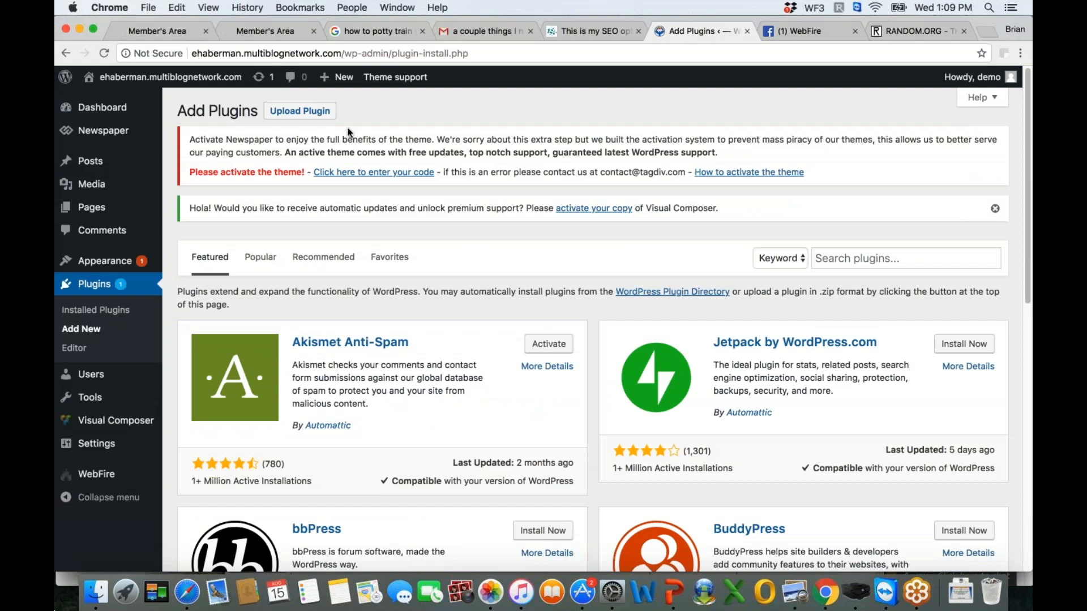
- Open the WebFire plugin's settings in the WordPress admin and bring the homepage SEO tag fields into view
left_click(170, 32)
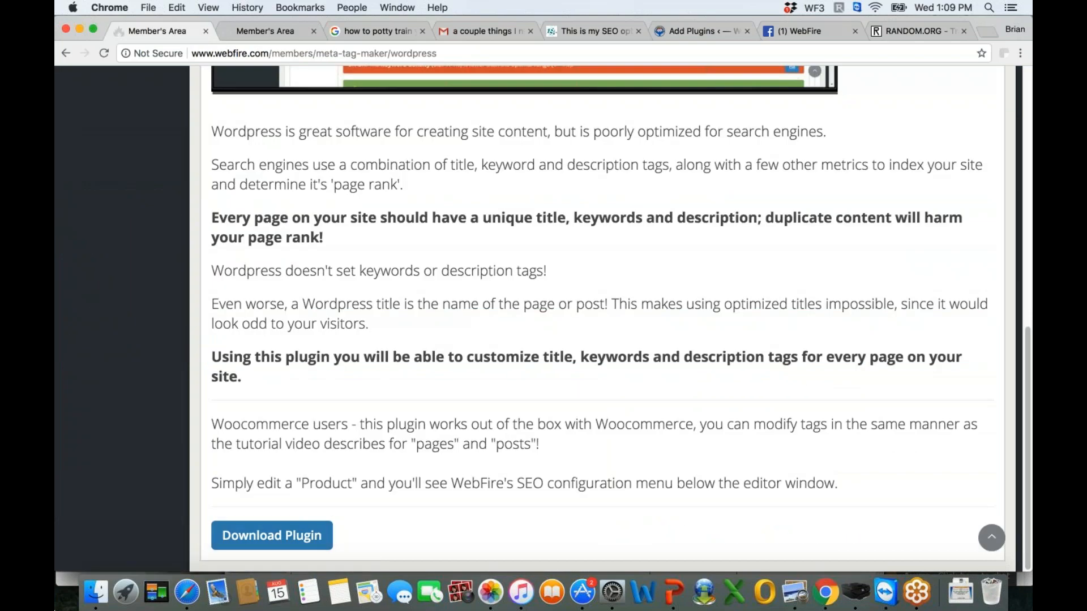
left_click(588, 32)
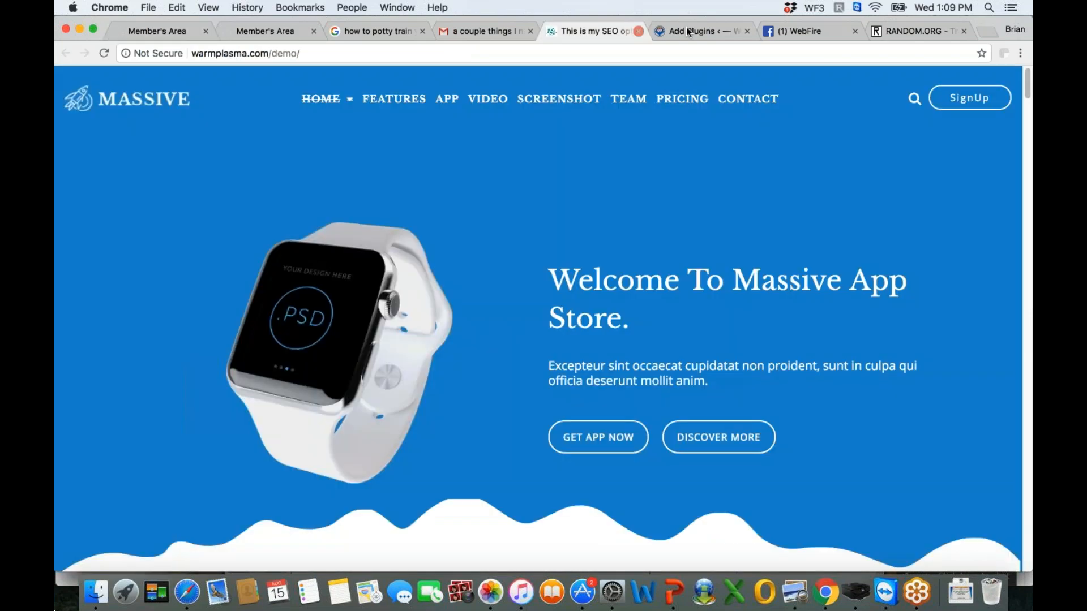
left_click(694, 31)
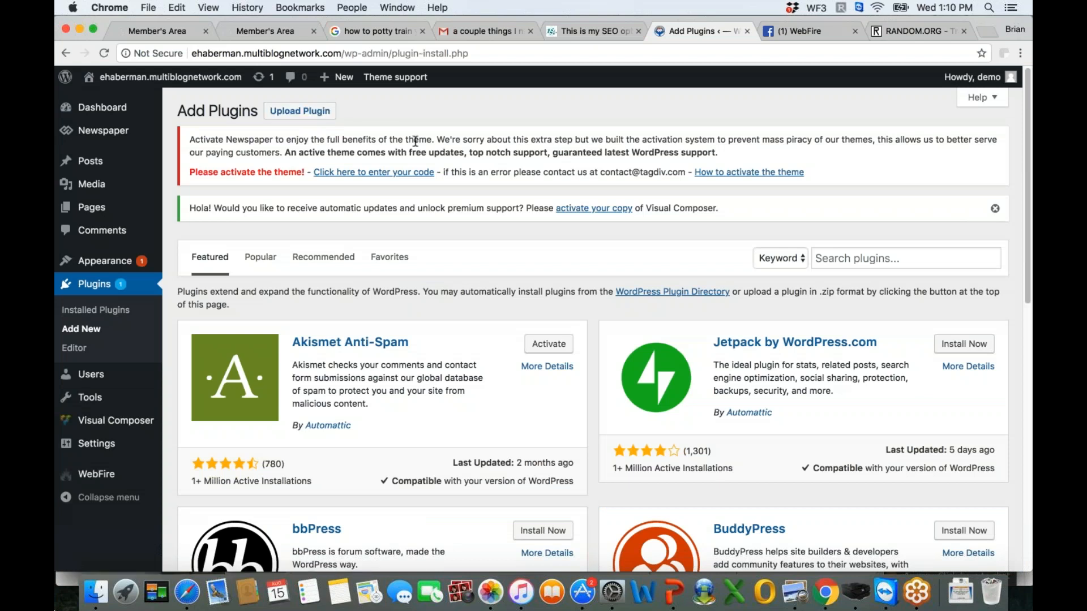
left_click(96, 476)
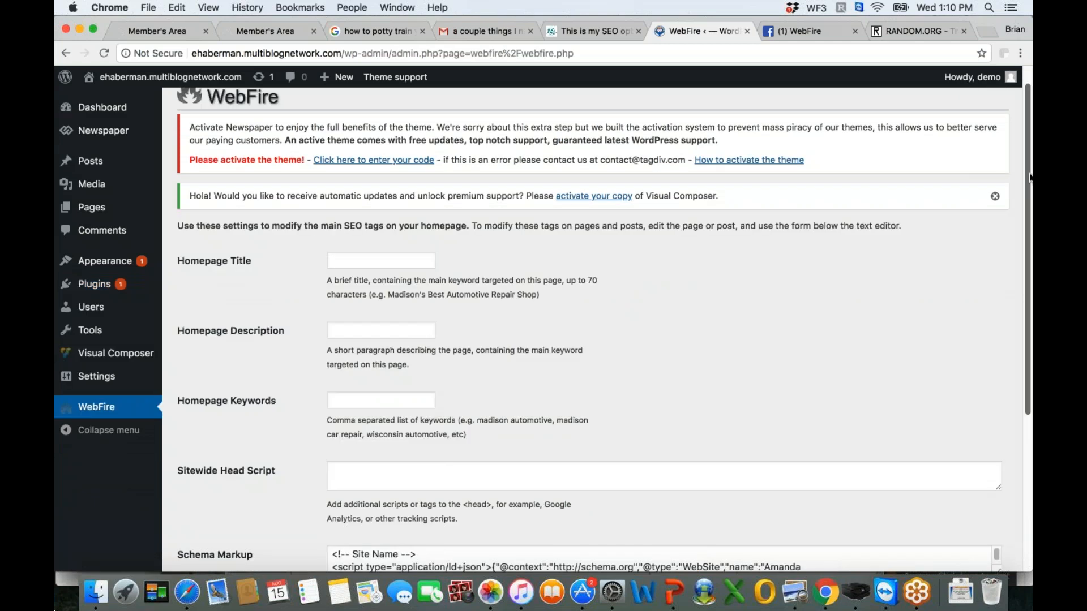
left_click_drag(1029, 178, 1028, 160)
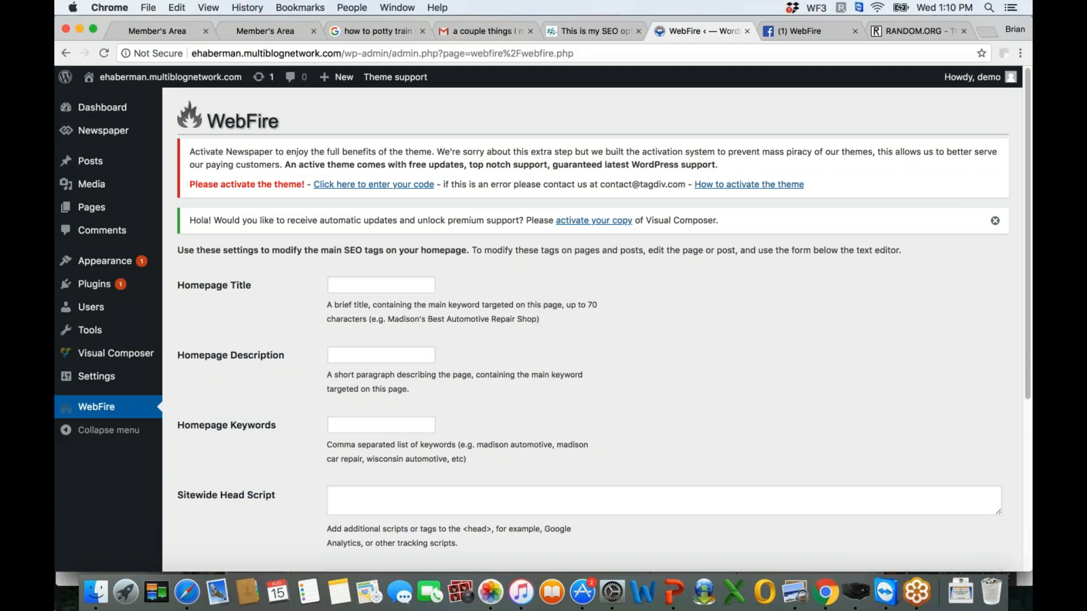
mouse_move(97, 165)
scroll(1026, 232, "down", 1)
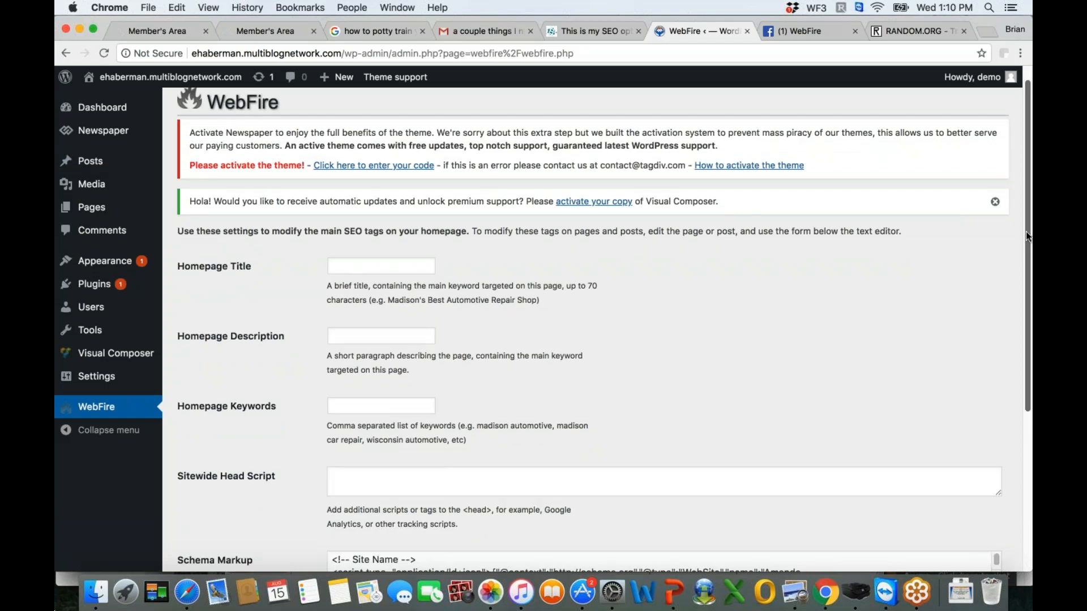
scroll(1026, 233, "down", 4)
- Check the Google results for "how to potty train your puppy" and set the Homepage Title to "How to Potty Train Your Puppy"
left_click(387, 185)
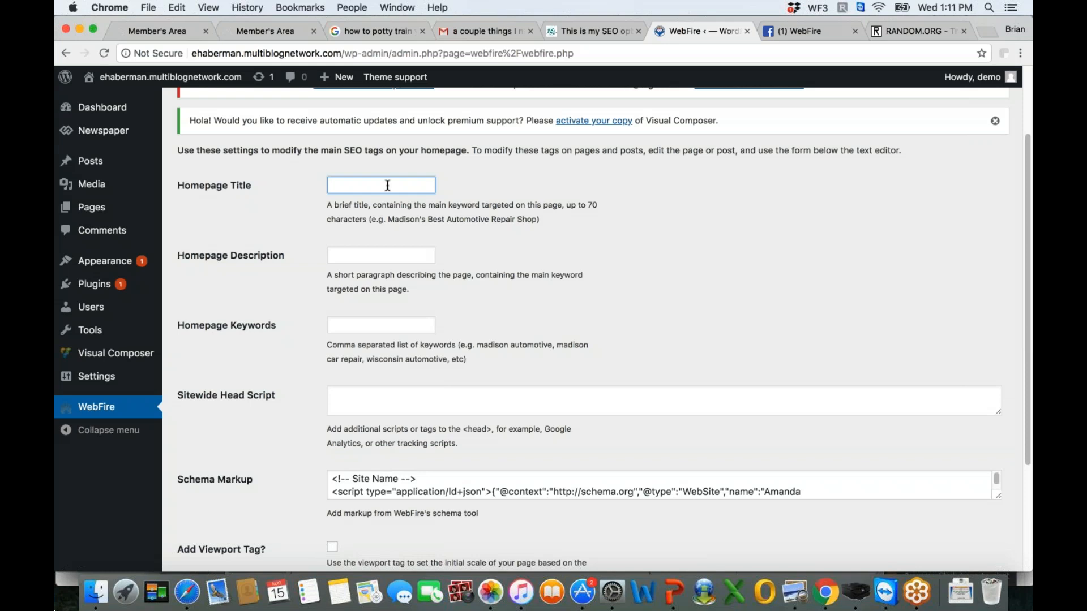
left_click(373, 34)
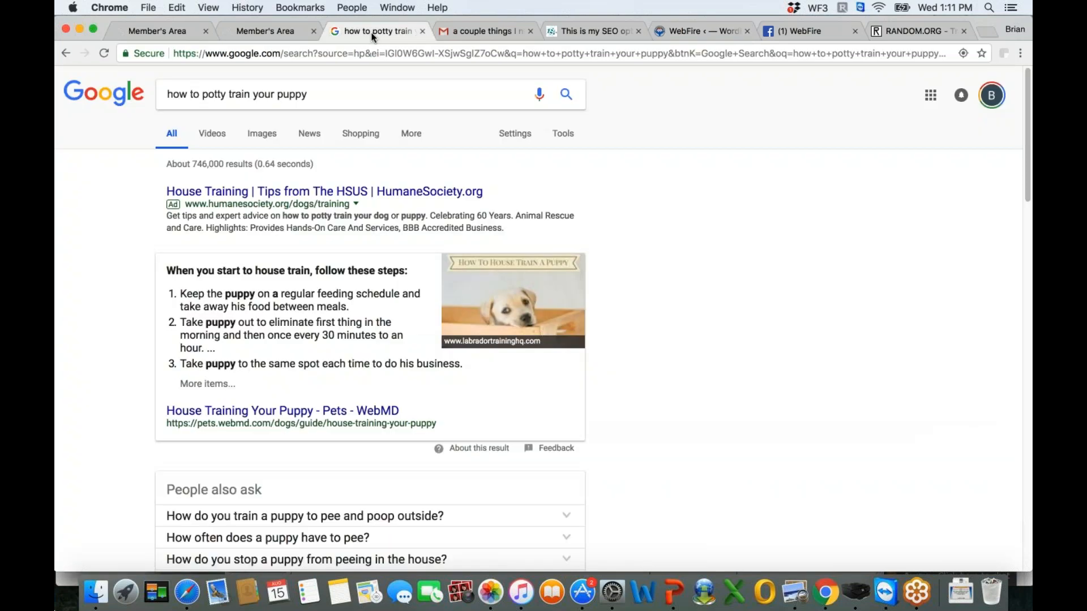
scroll(511, 484, "down", 6)
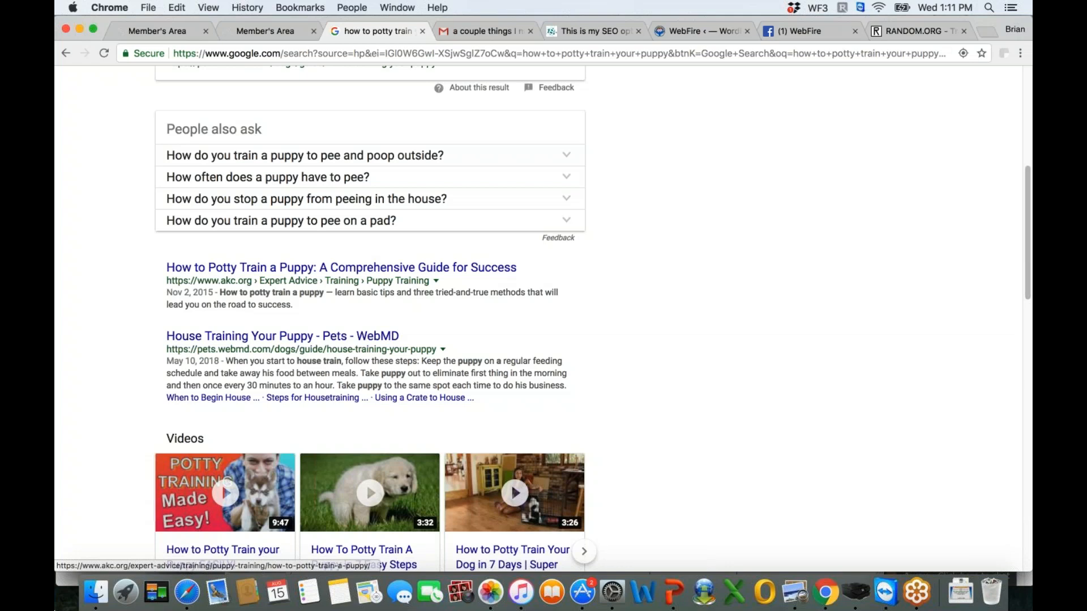
scroll(368, 268, "down", 3)
left_click(159, 31)
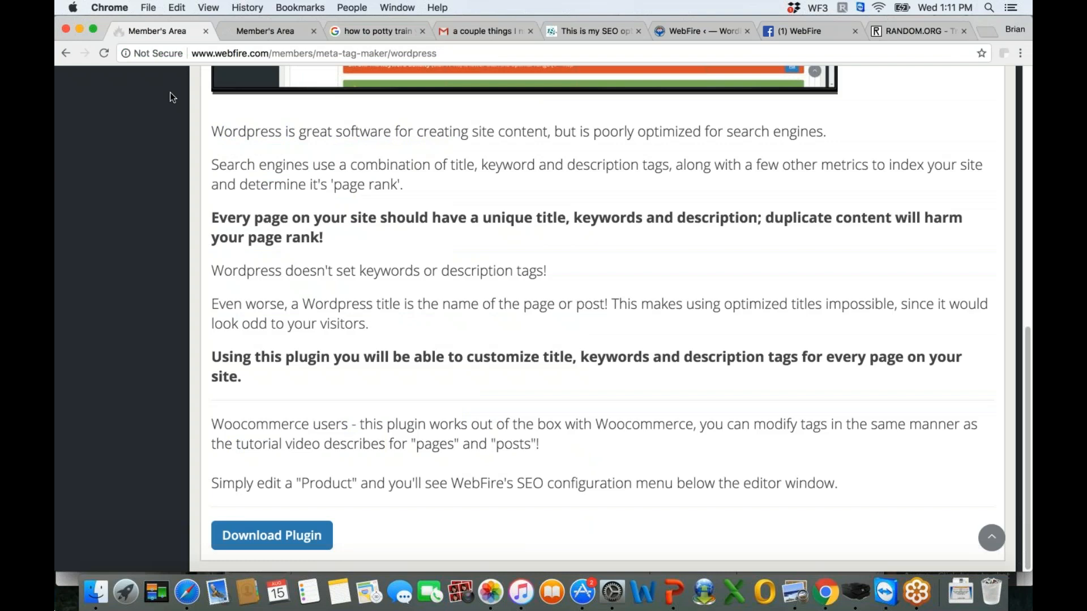
key("ctrl+Tab")
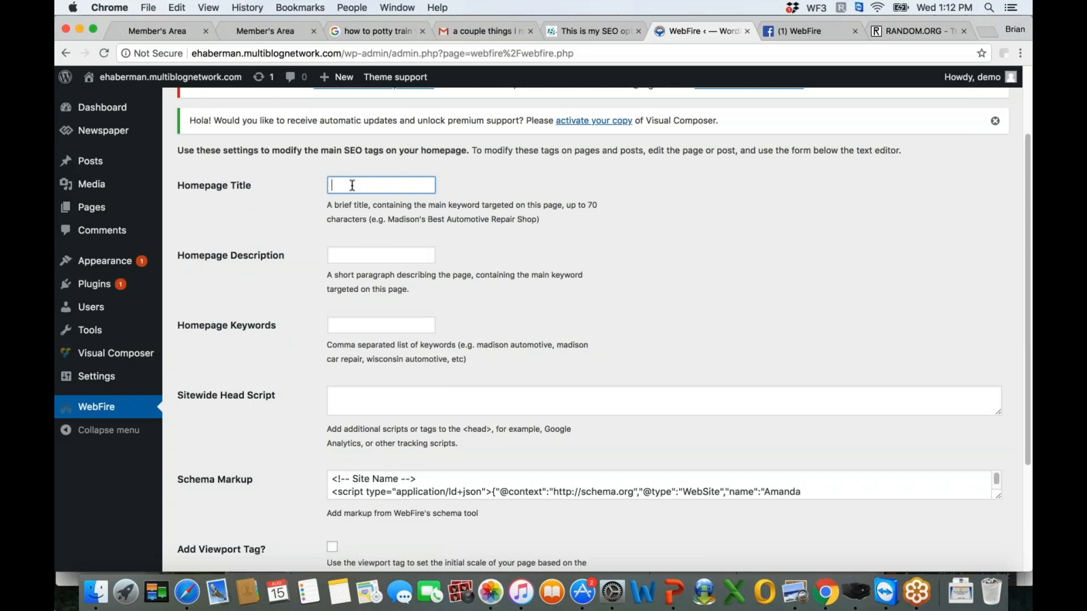
type("How to P")
type("otty Train Y")
type("our Puppy")
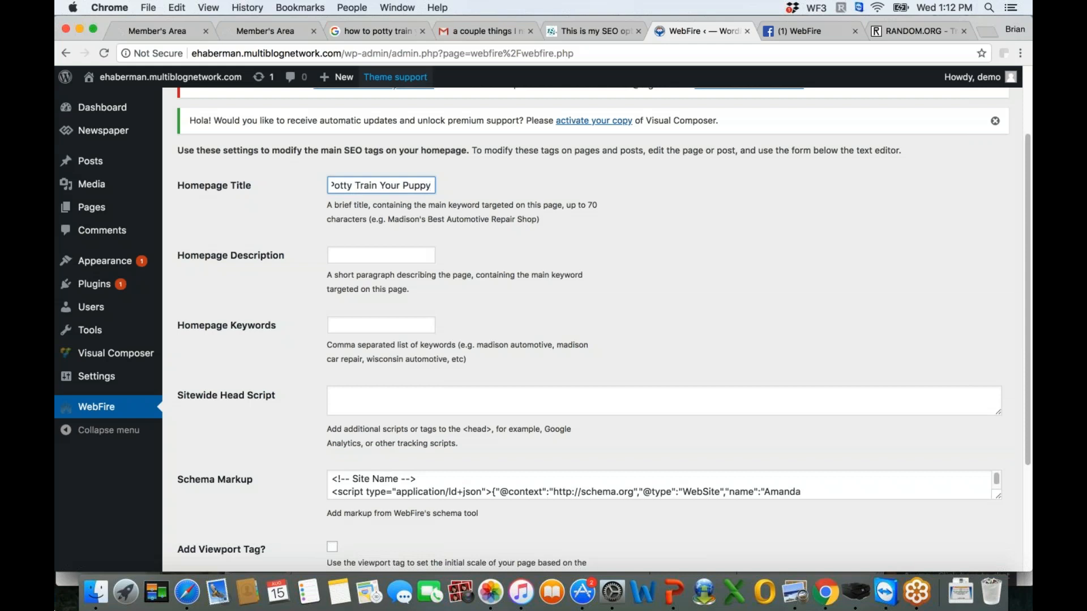
- Compare the result titles on Google and append "-- Five Minute Trick" to the end of the Homepage Title
left_click(378, 31)
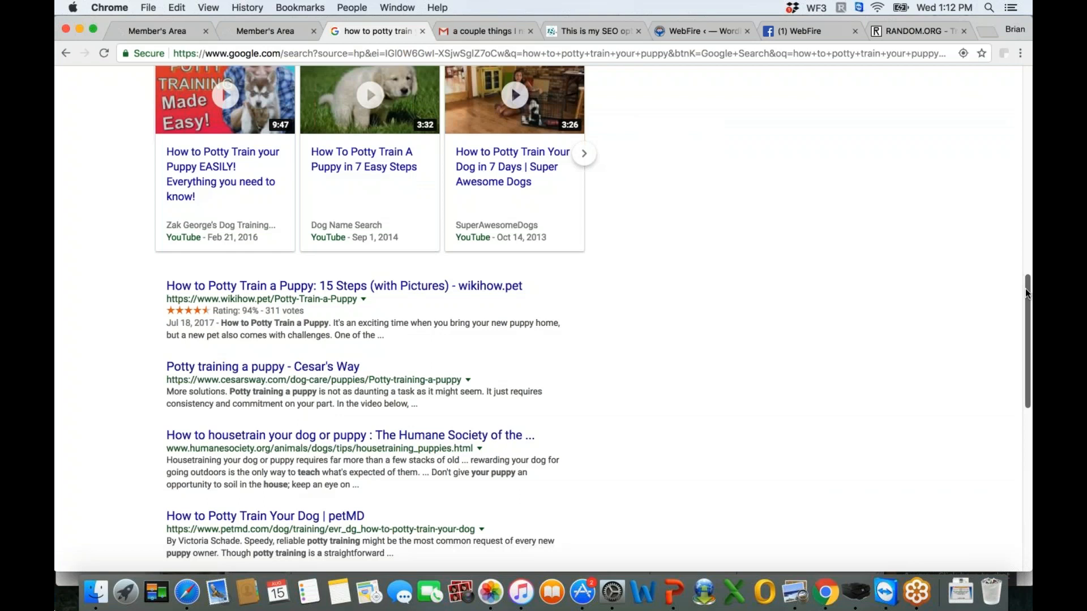
mouse_move(1024, 293)
left_mouse_down()
mouse_move(988, 247)
mouse_move(985, 120)
mouse_move(1022, 276)
left_mouse_up()
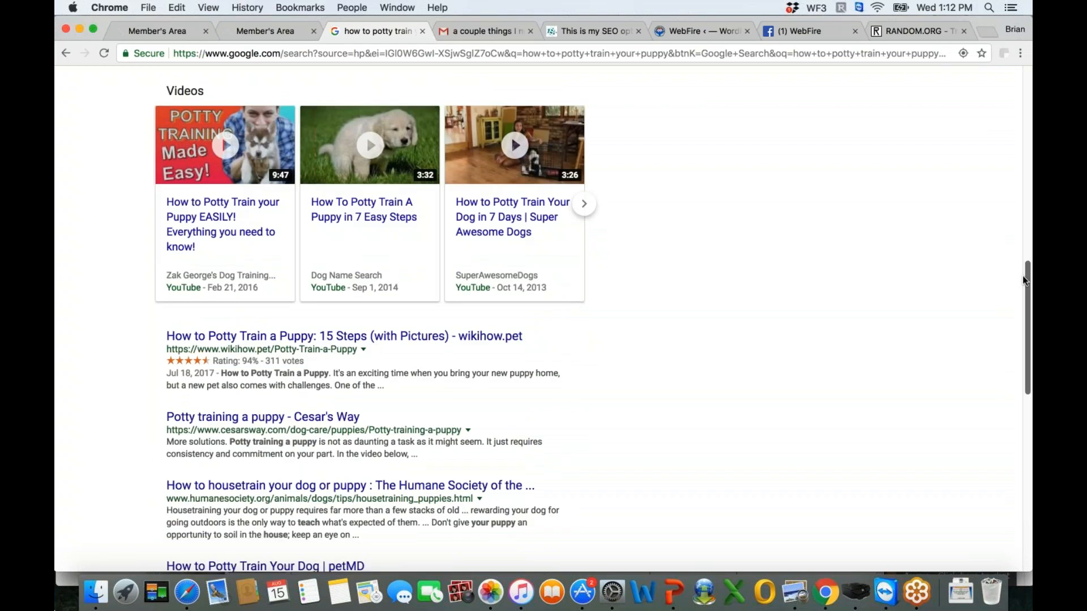
left_click_drag(1024, 279, 1029, 345)
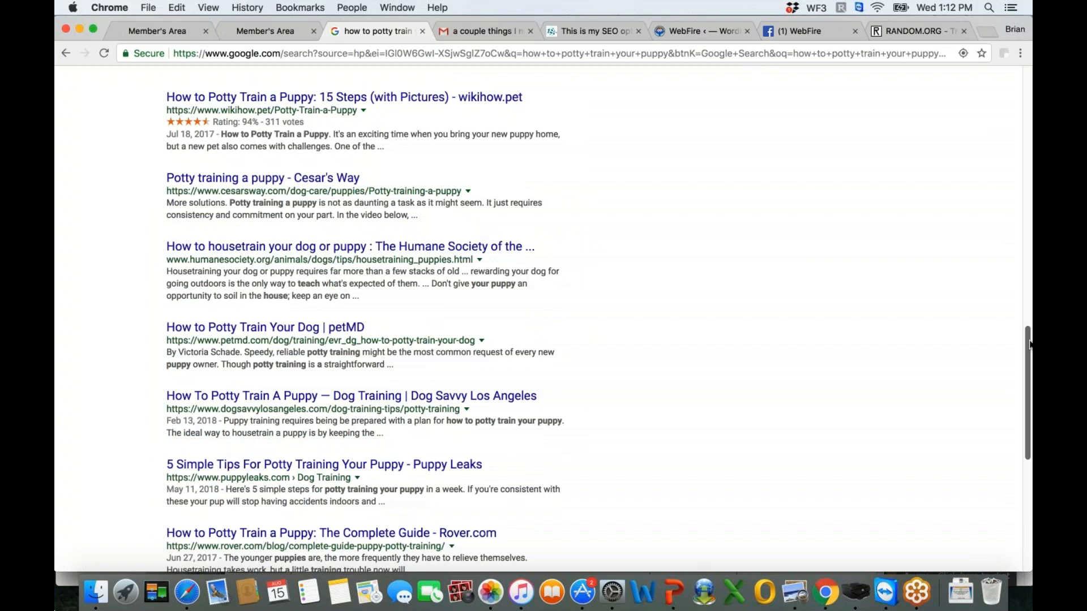
left_click(704, 31)
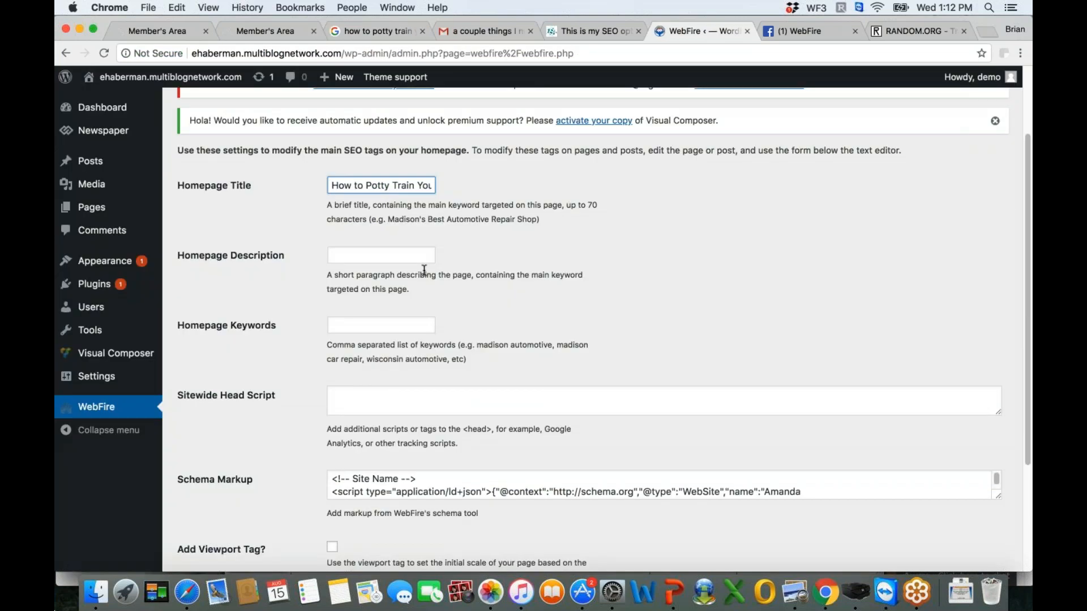
left_click_drag(423, 186, 432, 188)
left_click(431, 188)
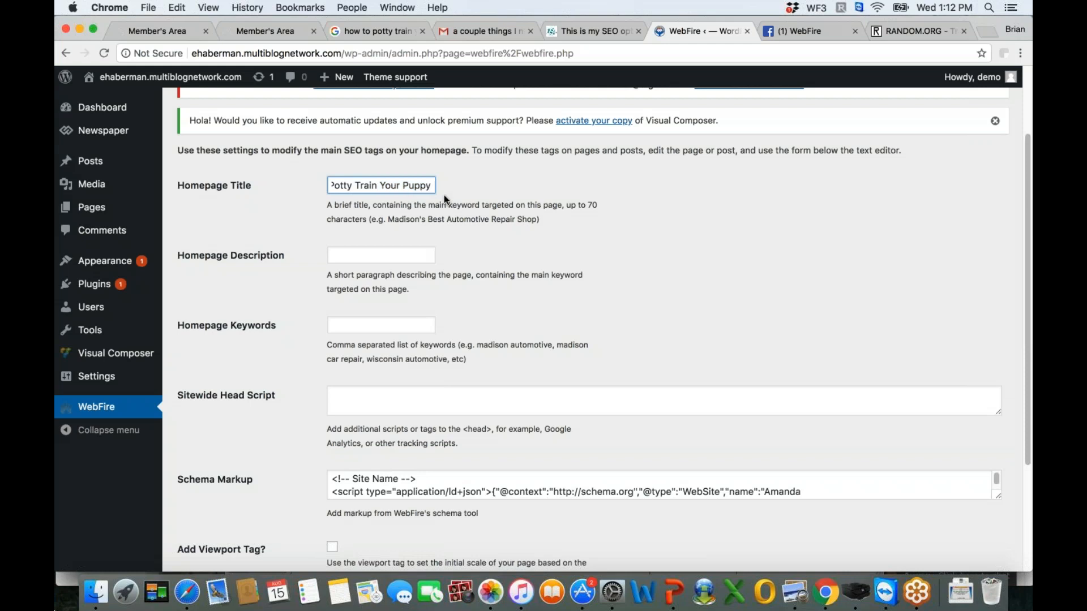
type("-- Five Minute Trick")
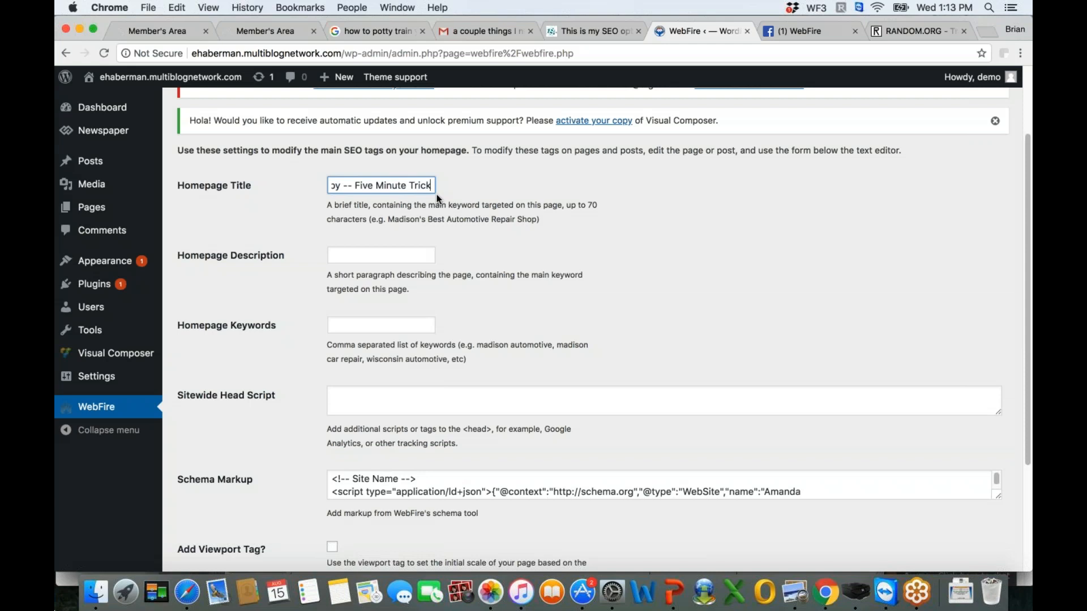
key("super+a")
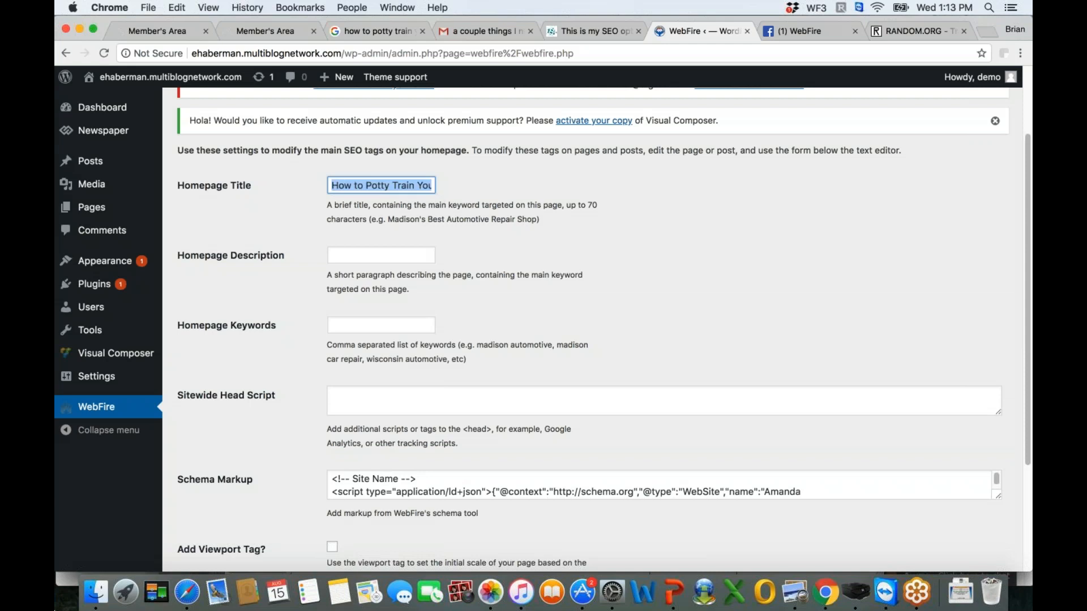
- Look at the Google result descriptions and set the Homepage Description to "Several ways to potty train your dog fast"
key("Tab")
left_click(369, 31)
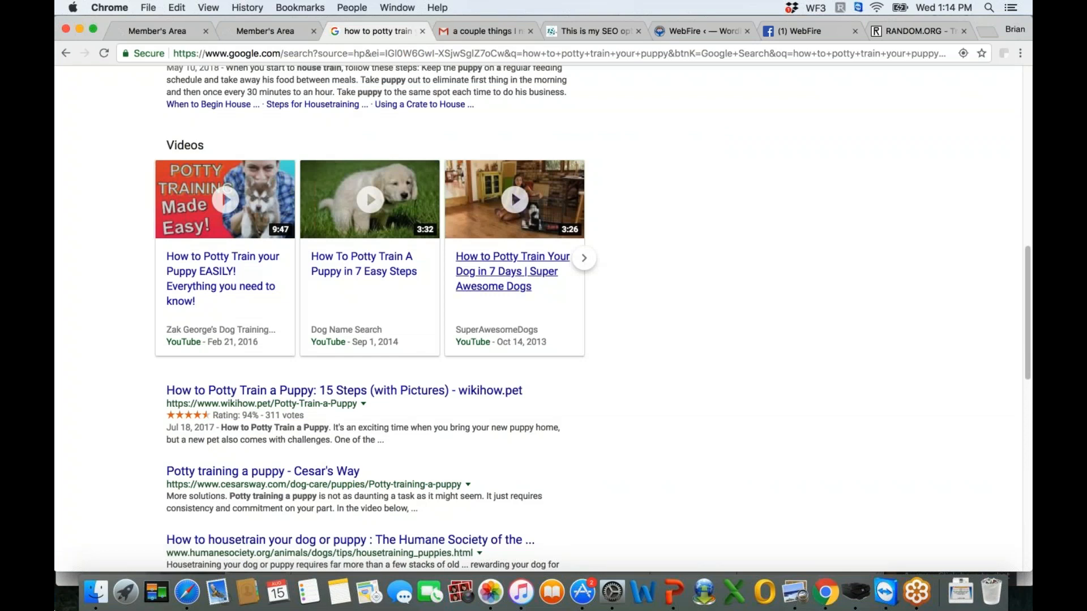
left_click(698, 31)
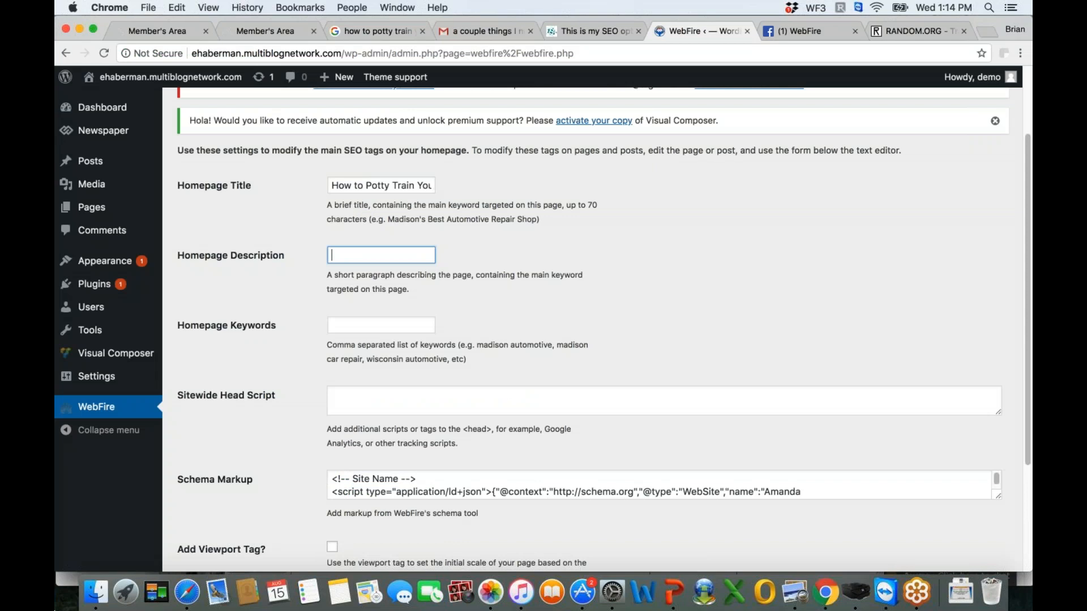
type("Several ways to potty train your dog fast")
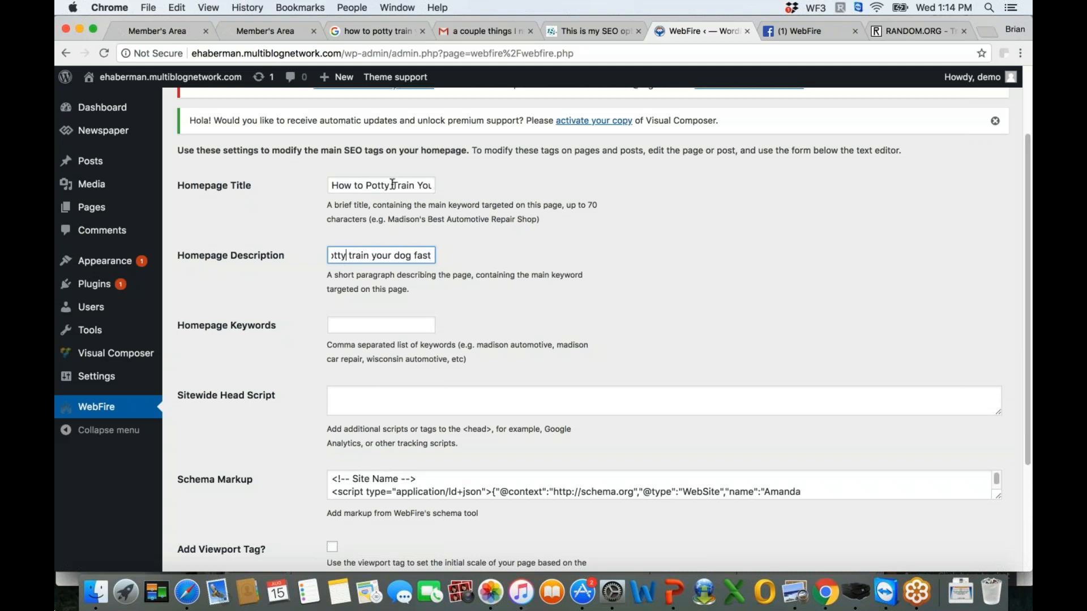
double_click(418, 256)
- Set the Homepage Keywords to "potty train your puppy, dog potty training, puppy potty training tricks"
left_click(344, 326)
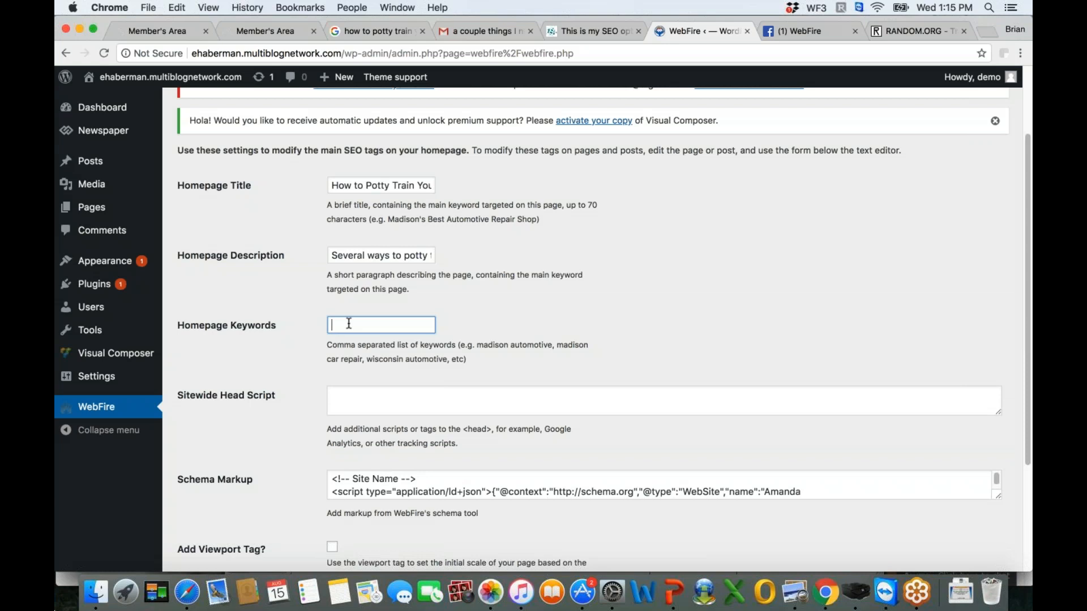
type("pott")
type("y")
type(" train your puppy, dog ")
type("potty training, ")
type("puppy potty trai")
type("ning tricks")
scroll(1031, 305, "down", 3)
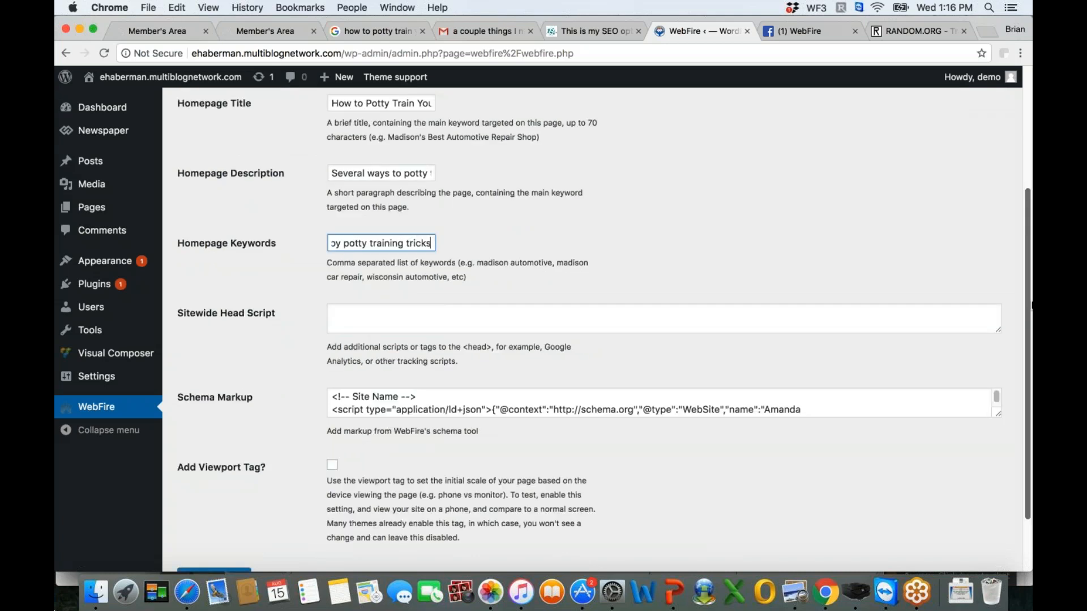
- Examine the Sitewide Head Script, Schema Markup and Add Viewport Tag settings in the WebFire plugin
scroll(1031, 305, "down", 2)
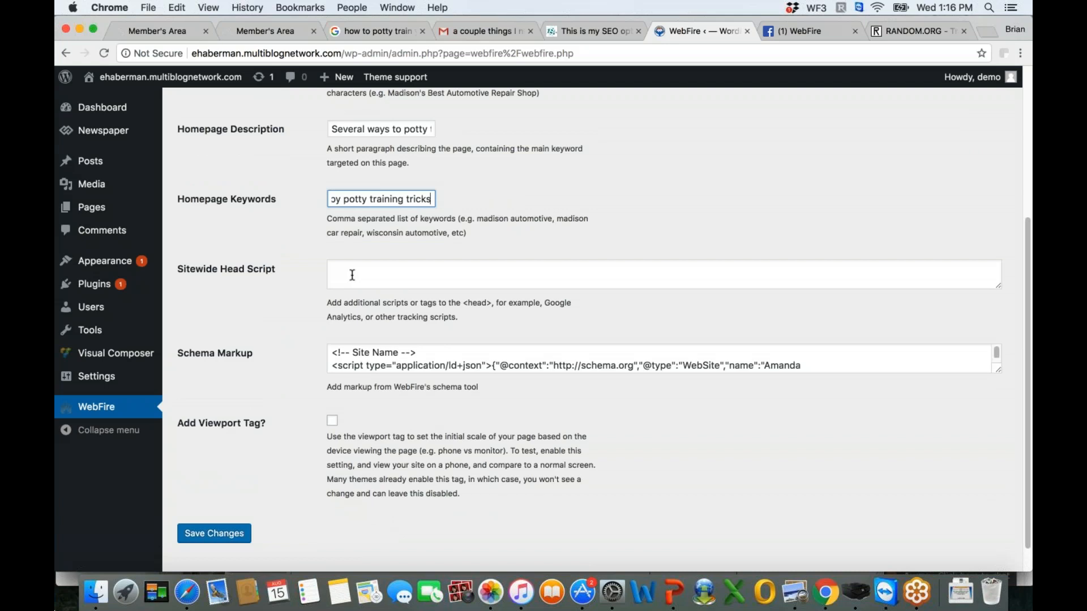
left_click(351, 275)
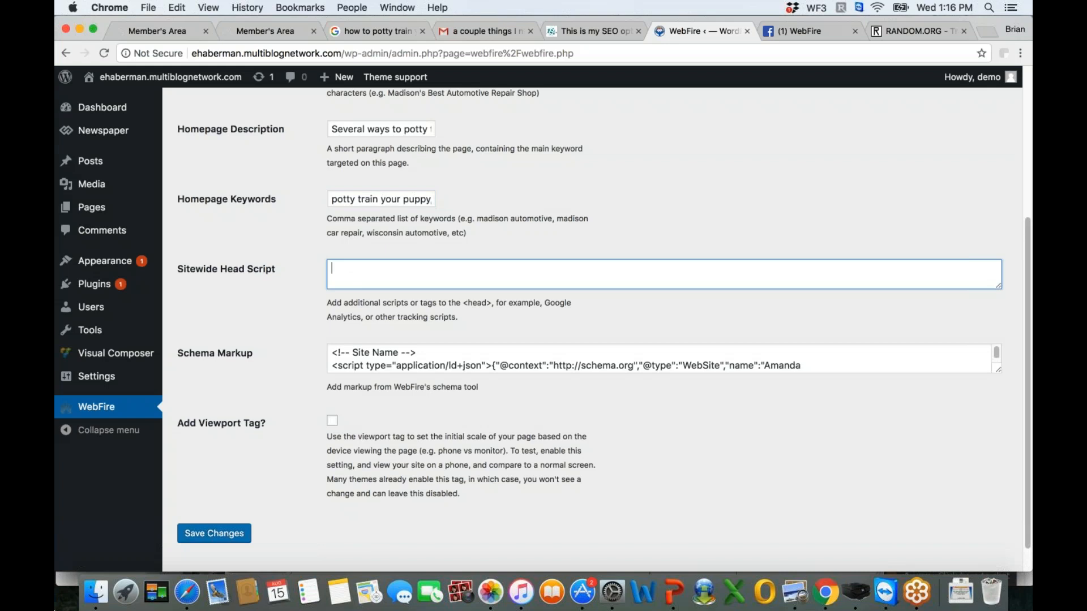
scroll(1029, 322, "down", 2)
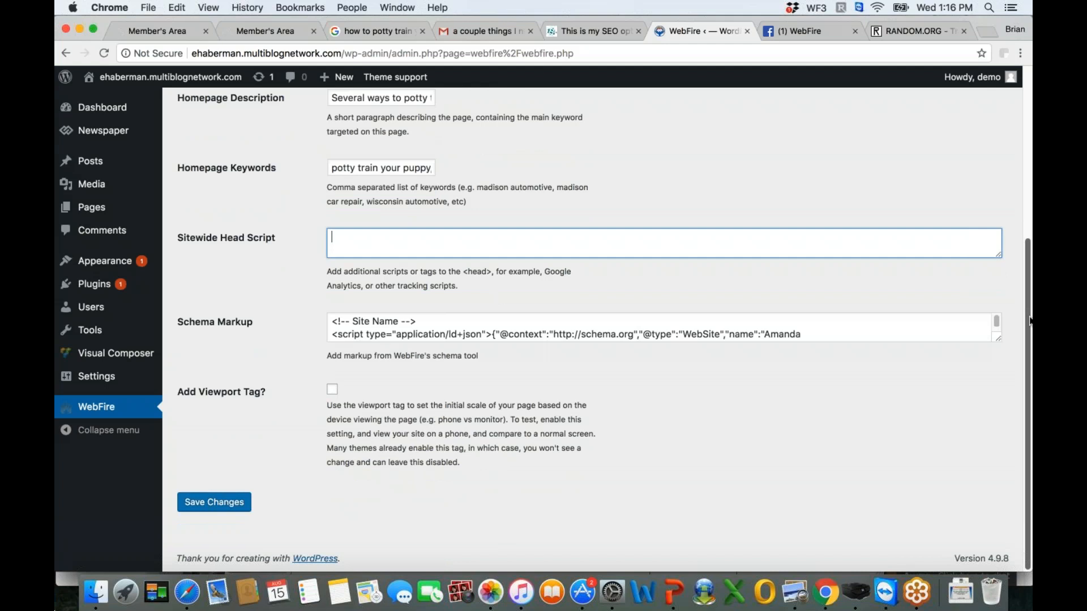
scroll(1024, 278, "up", 4)
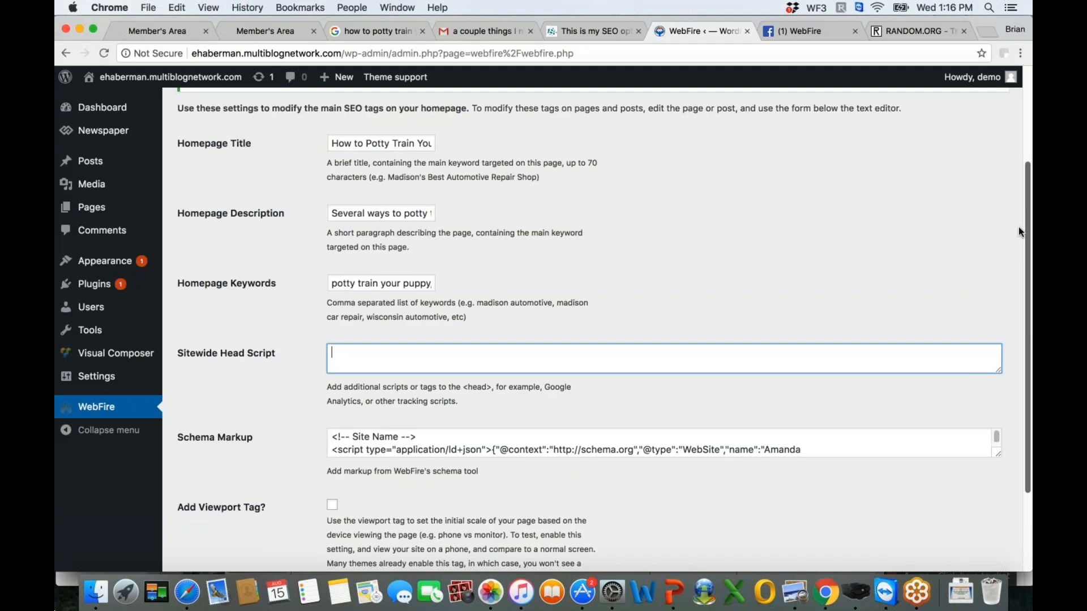
scroll(470, 272, "down", 3)
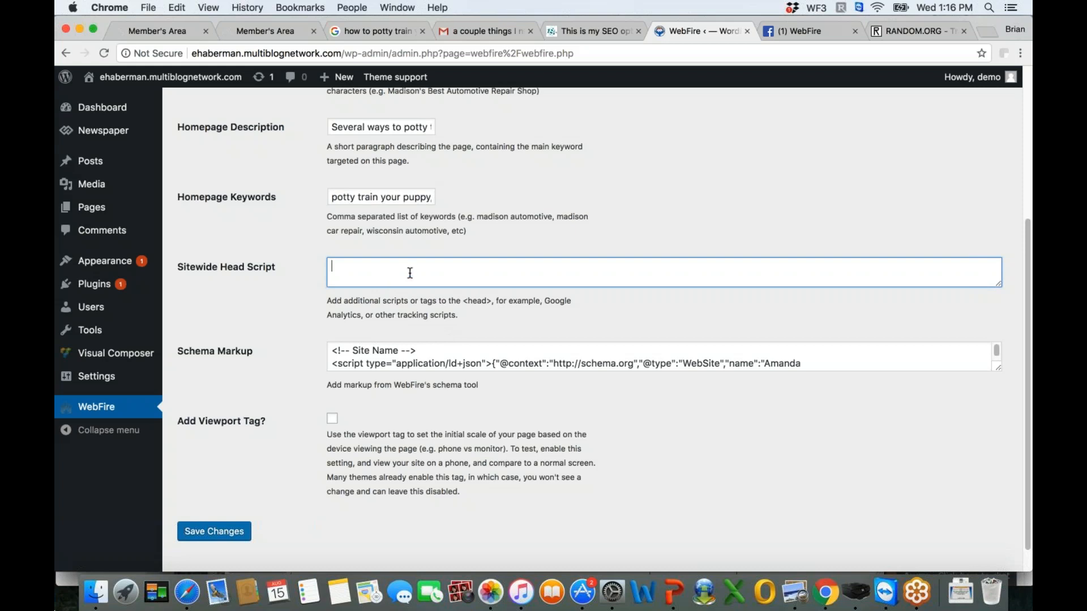
left_click(350, 351)
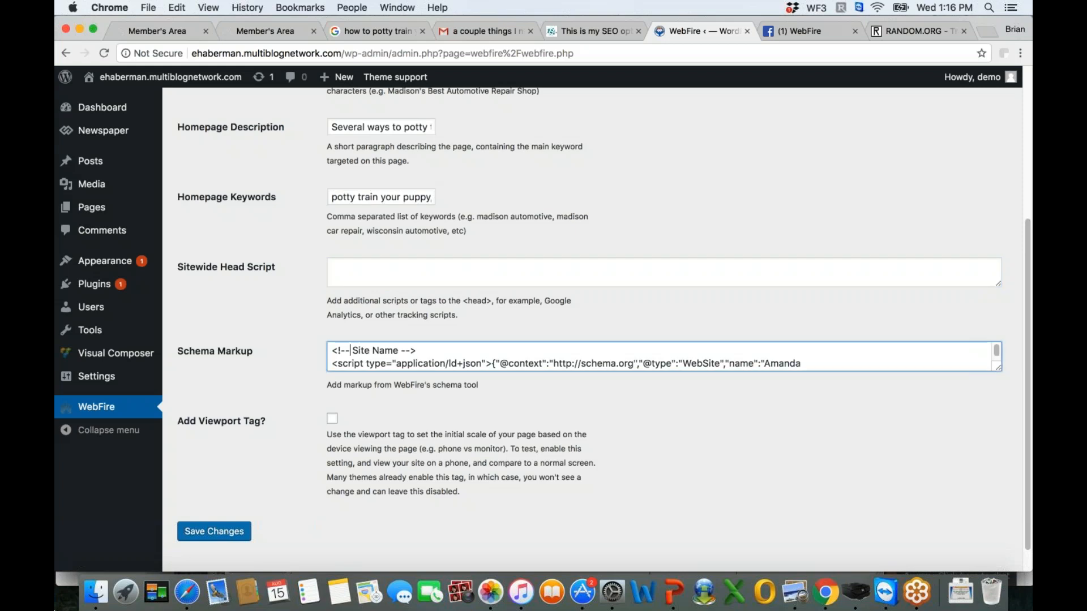
scroll(968, 345, "down", 1)
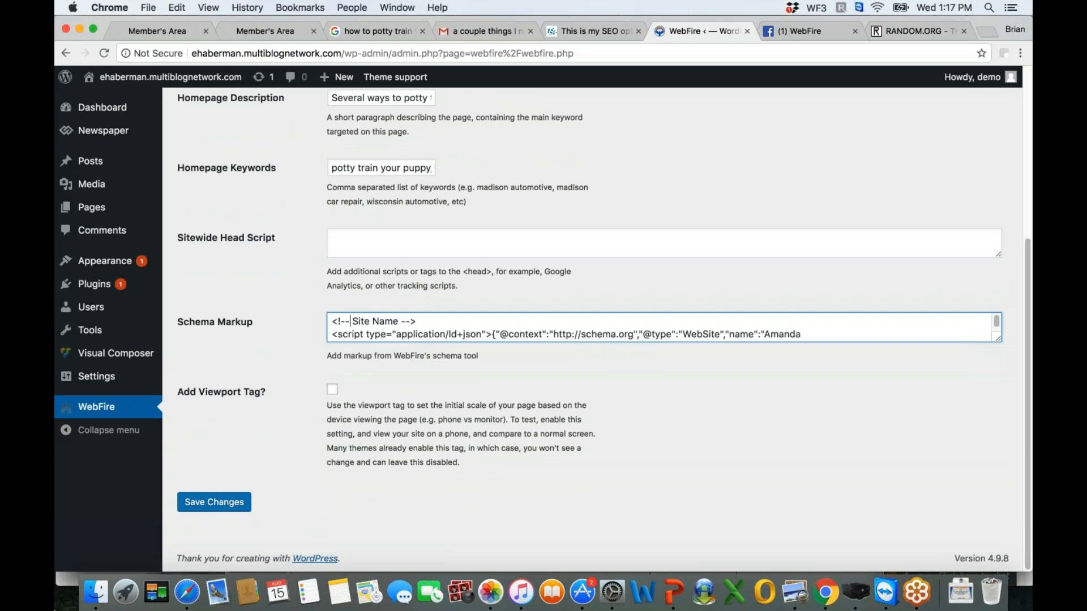
- Open WebFire's Schema Markup tool, select the Local Business (site wide) type and review its example results and form fields
left_click(265, 31)
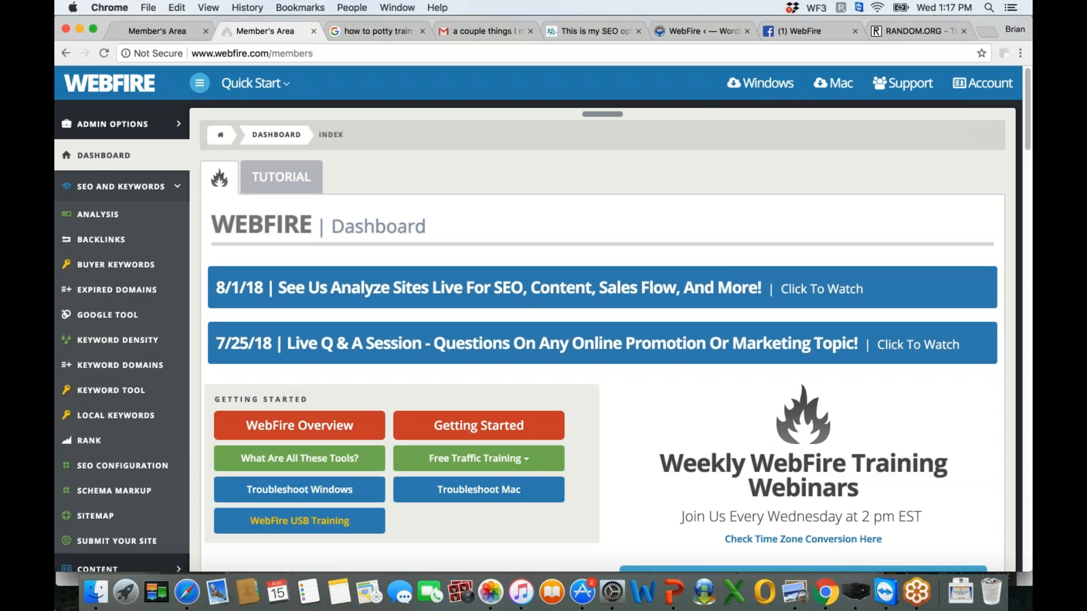
left_click(119, 489)
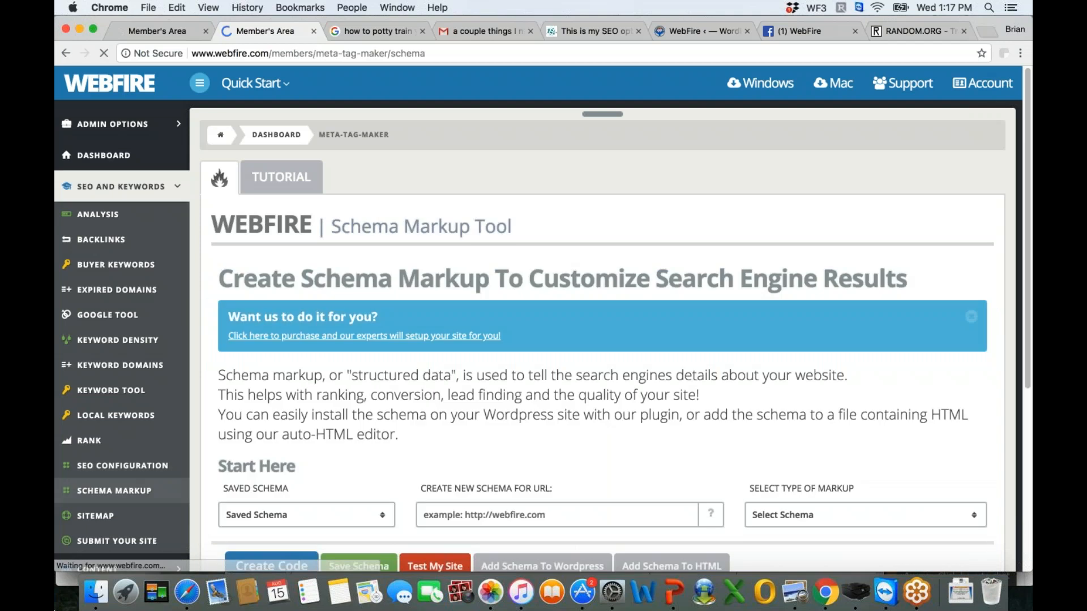
scroll(934, 311, "down", 4)
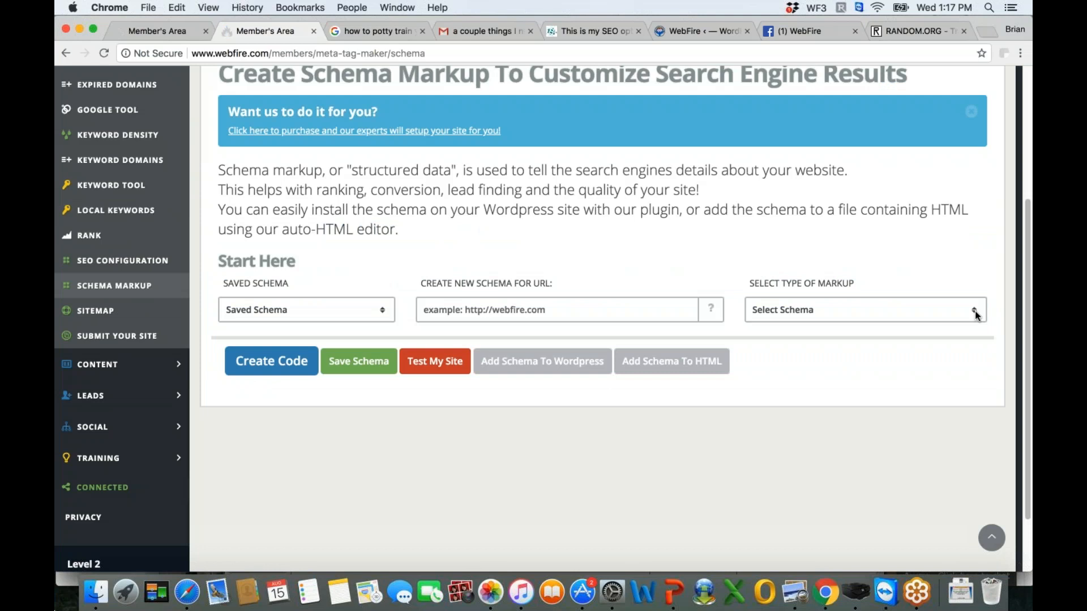
left_click(974, 311)
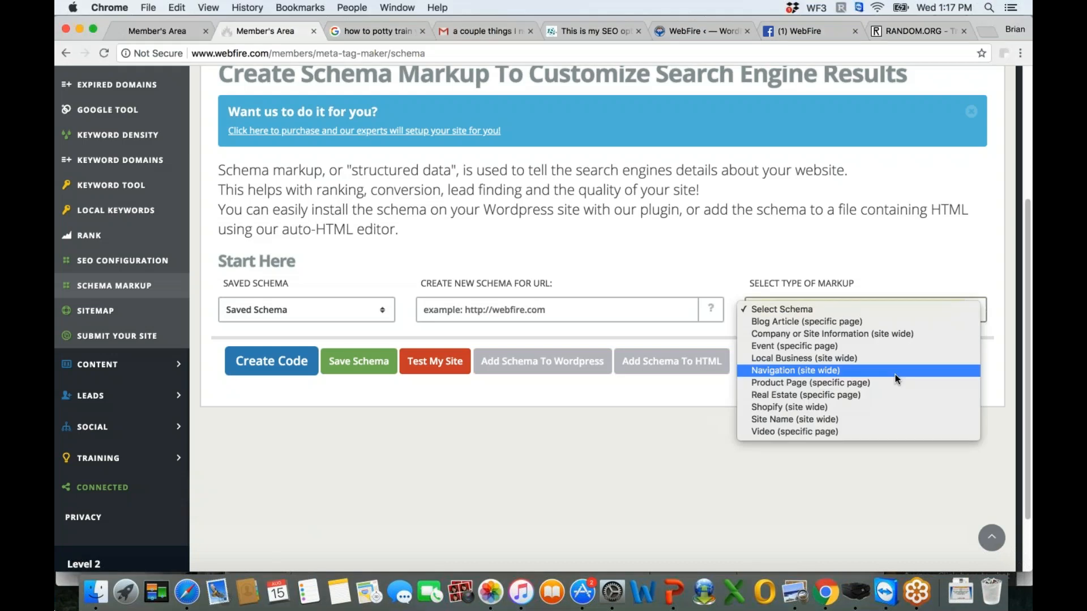
left_click(804, 358)
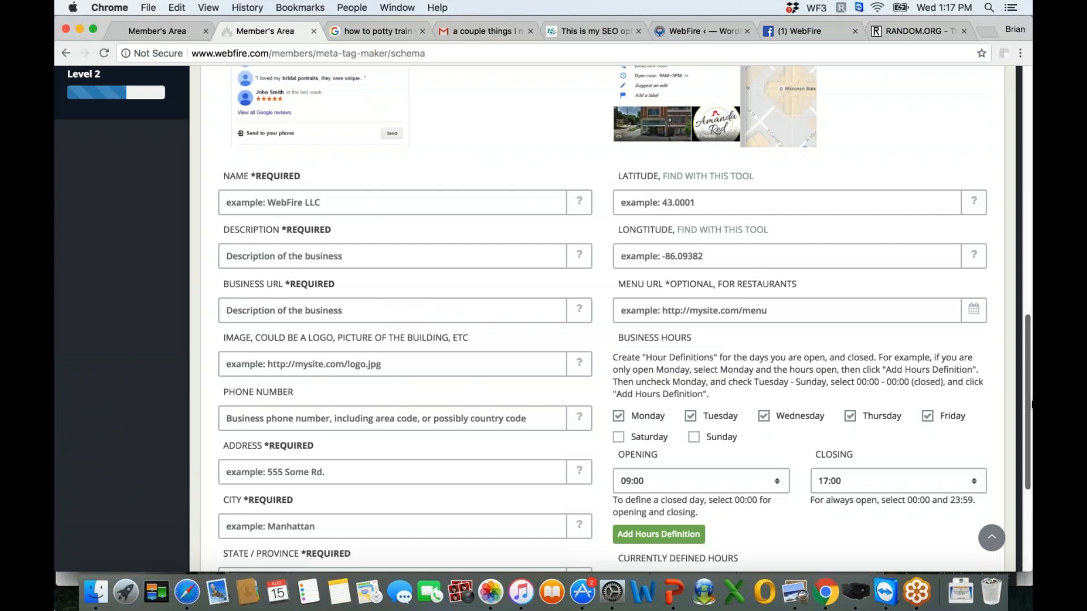
scroll(313, 171, "up", 4)
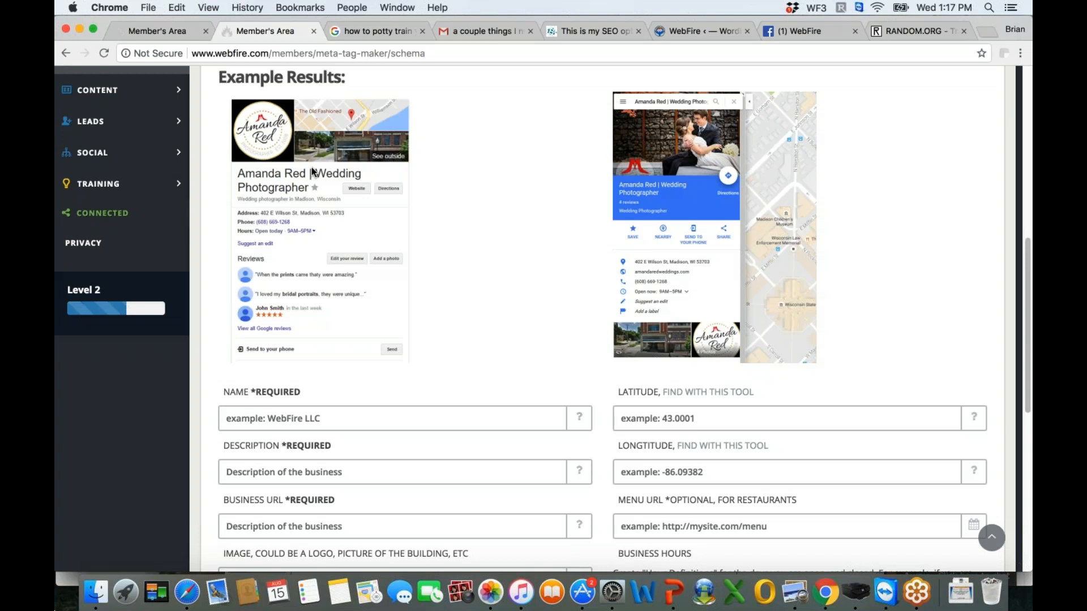
left_click_drag(1026, 264, 1025, 326)
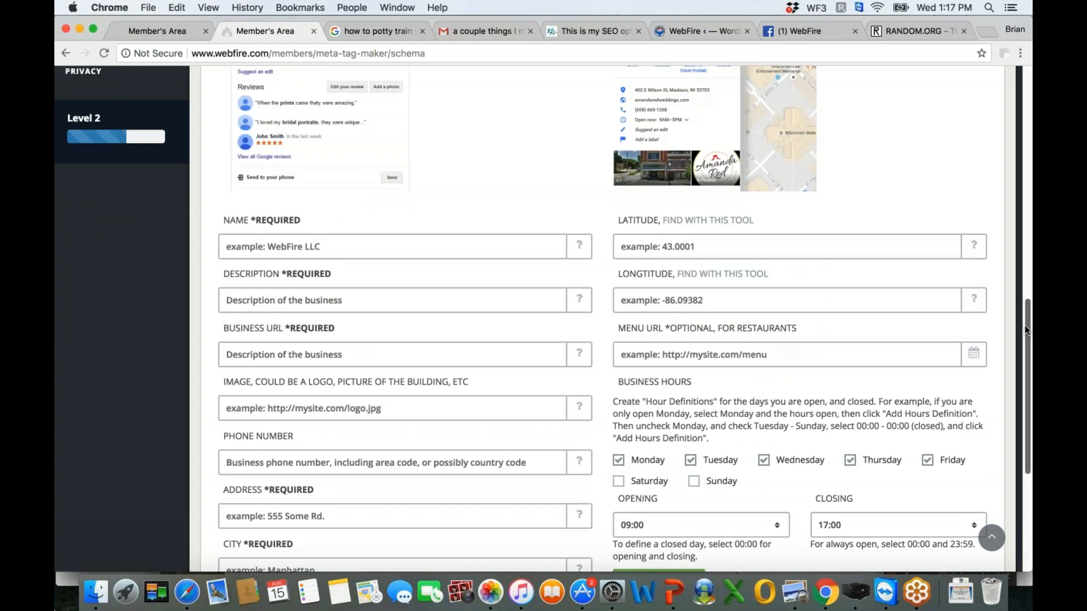
left_click_drag(1025, 325, 1025, 421)
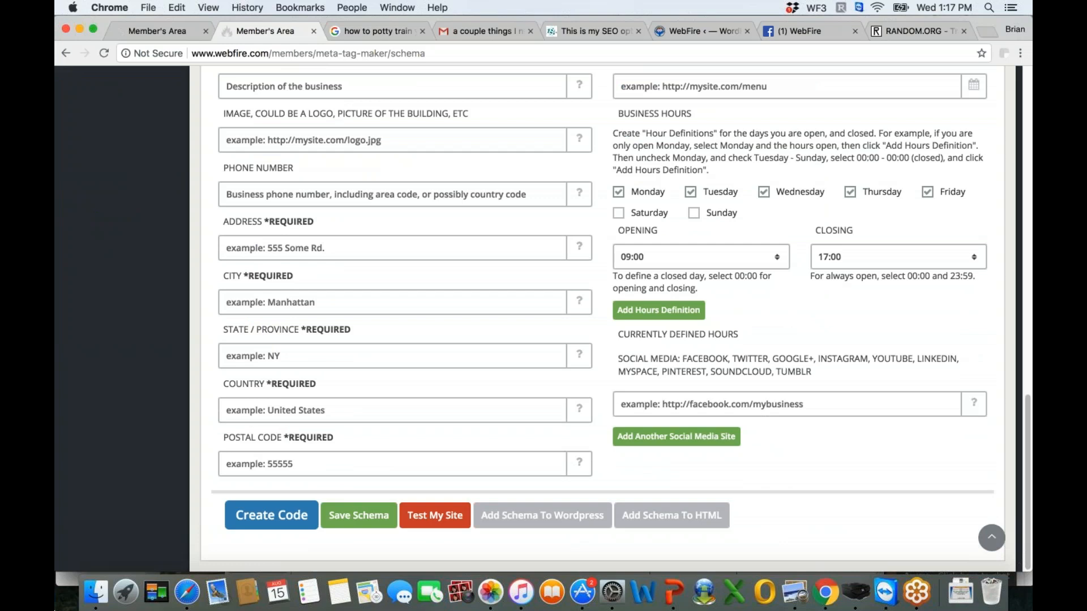
- Check the plugin's Schema Markup field in WordPress, and switch the schema tool's markup type to Navigation (site wide)
left_click(704, 31)
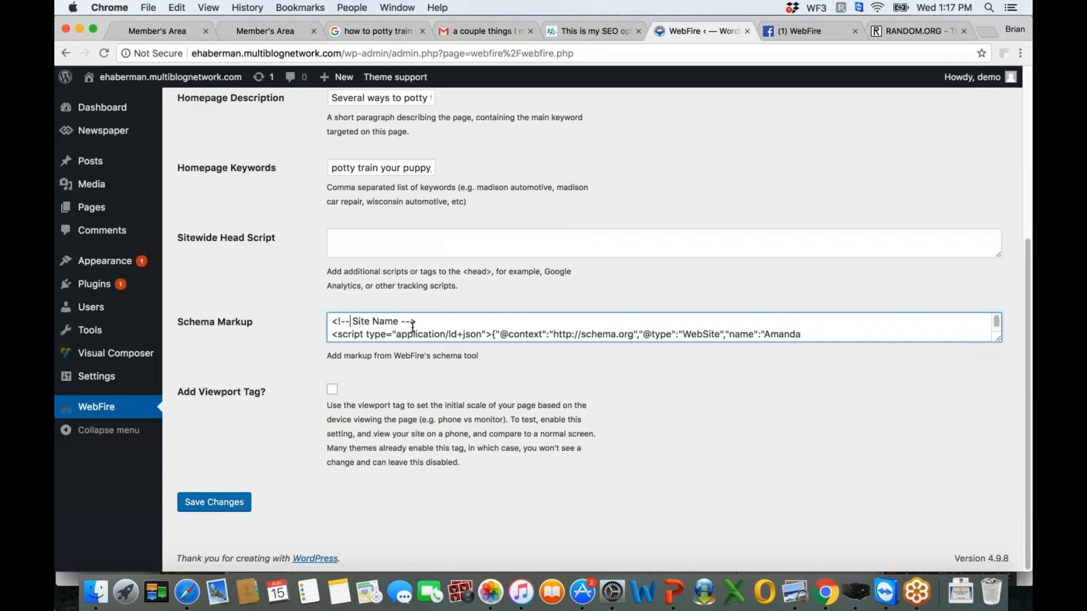
left_click(265, 31)
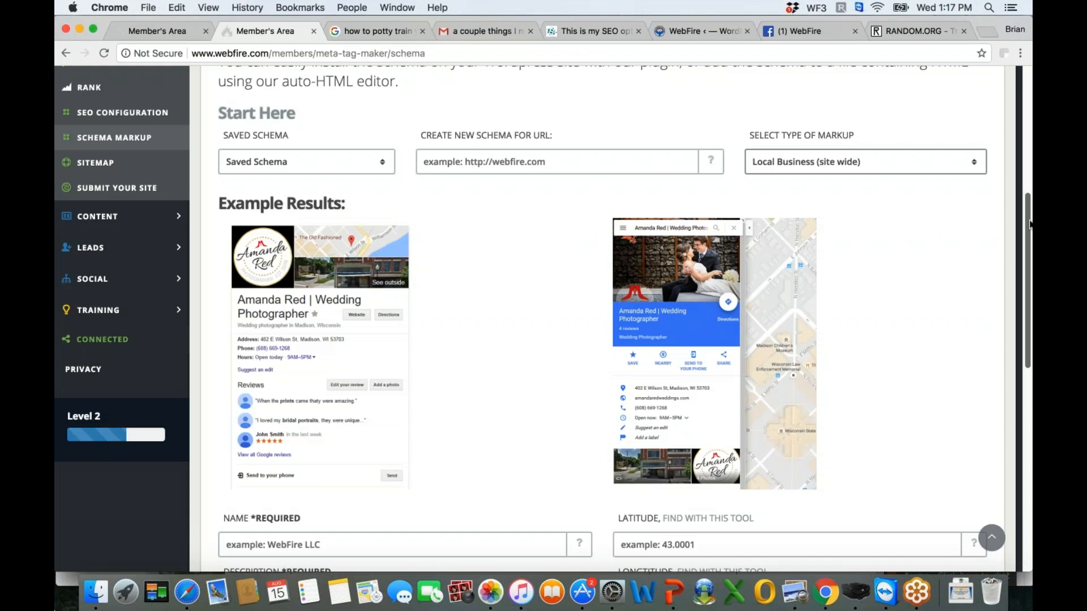
scroll(1030, 225, "up", 1)
left_click(864, 188)
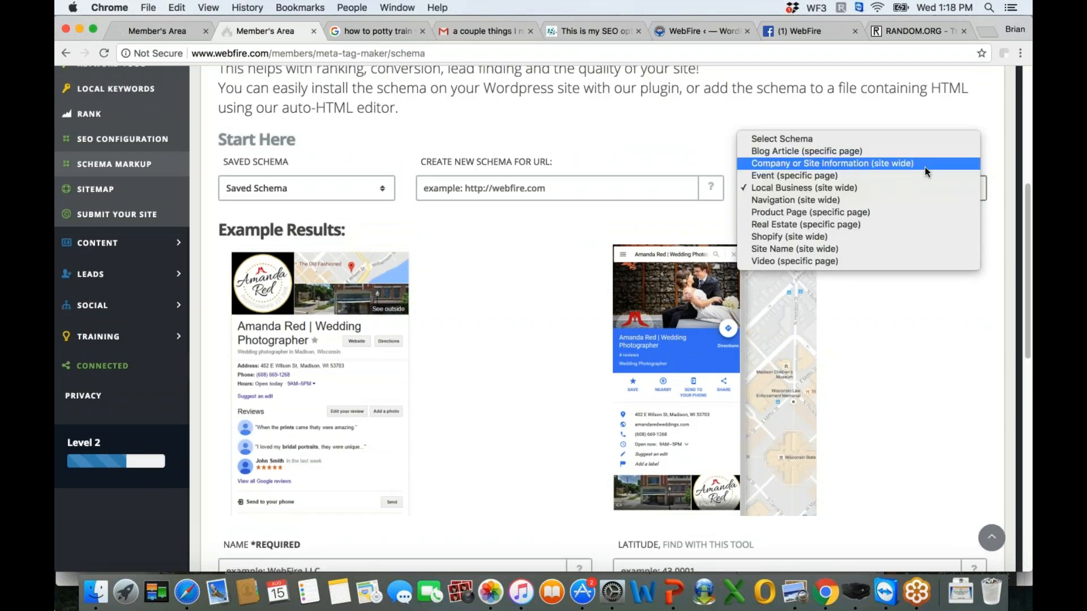
left_click(792, 204)
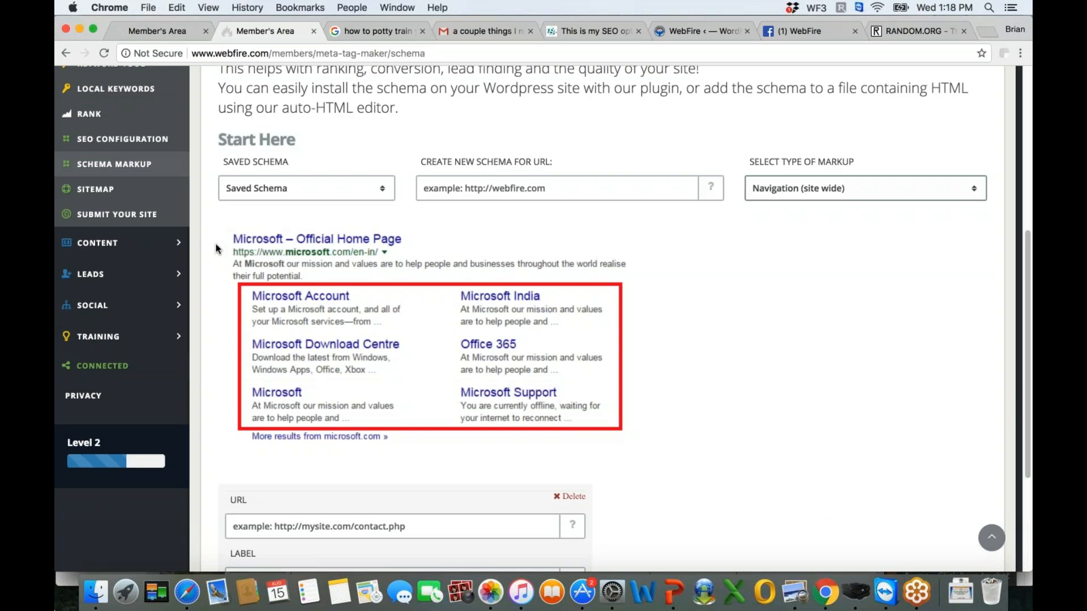
left_click(971, 185)
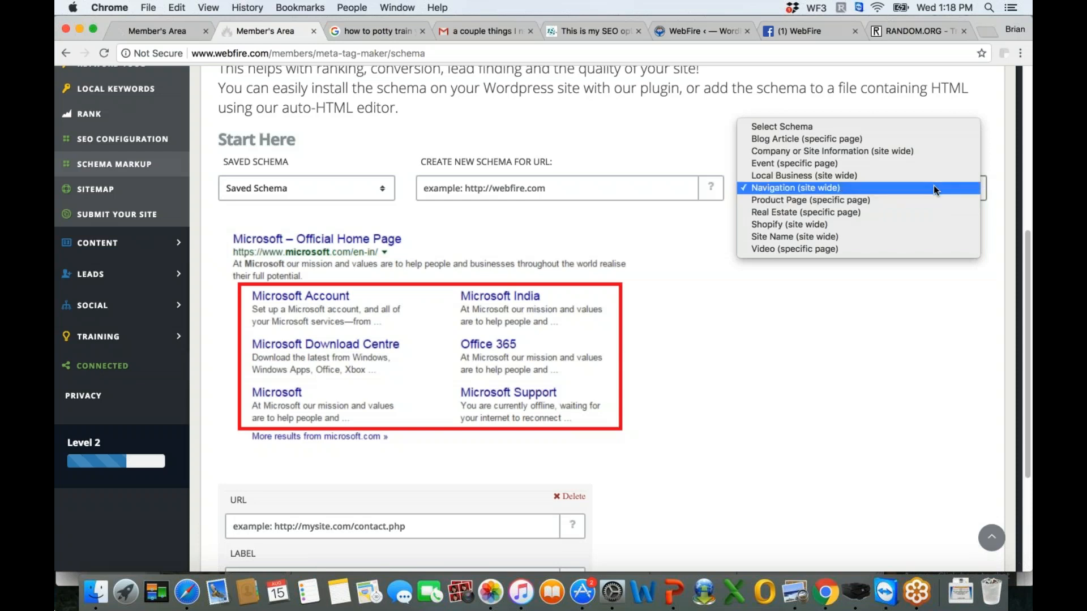
left_click(710, 34)
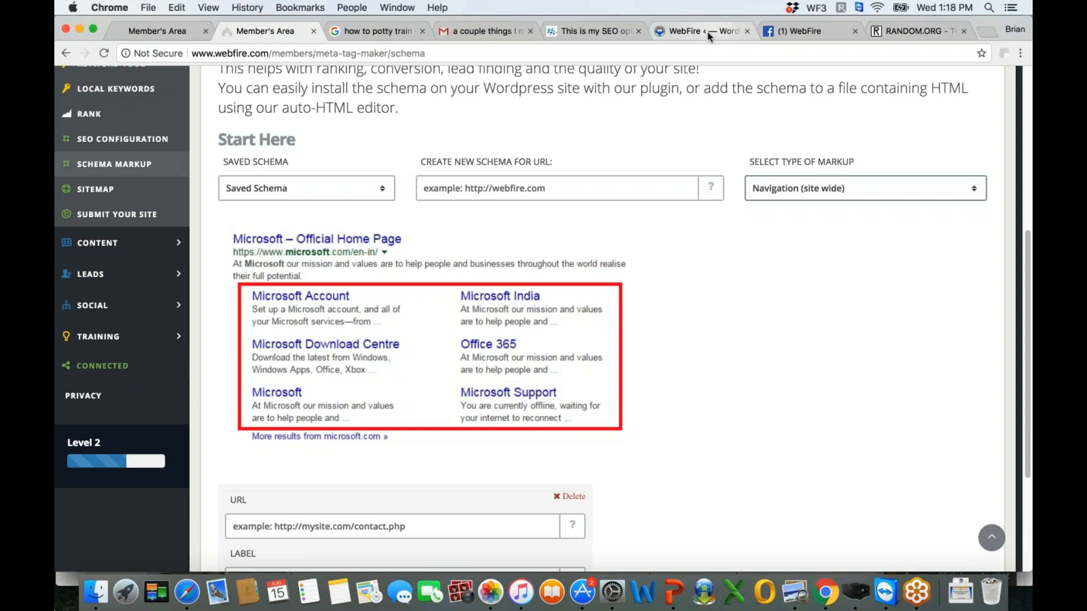
- Compare the Navigation example in the schema tool with the Schema Markup field in the WordPress plugin settings
left_click(708, 34)
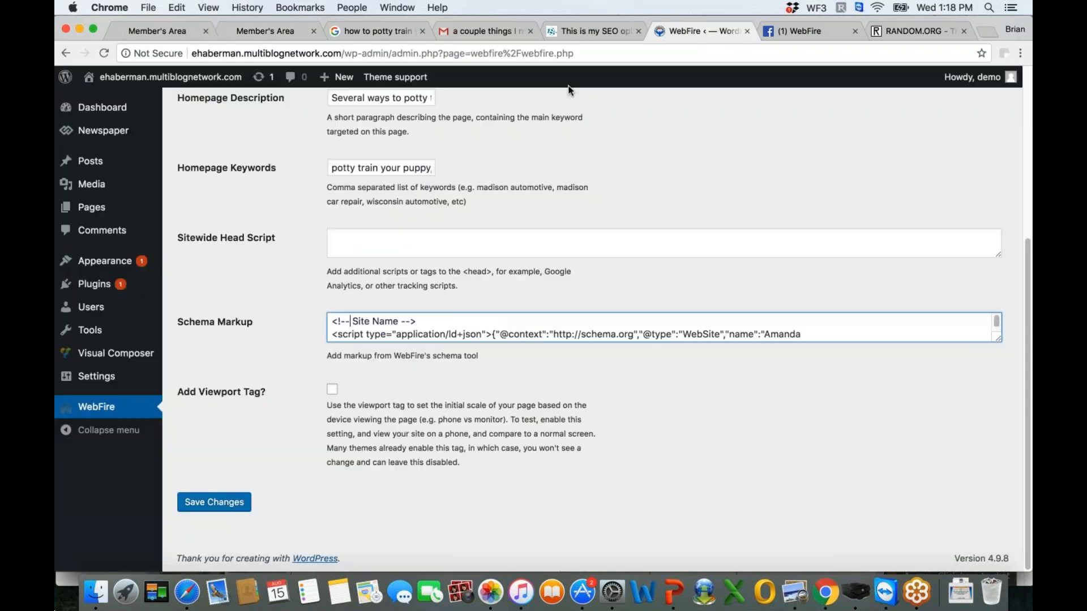
left_click(266, 32)
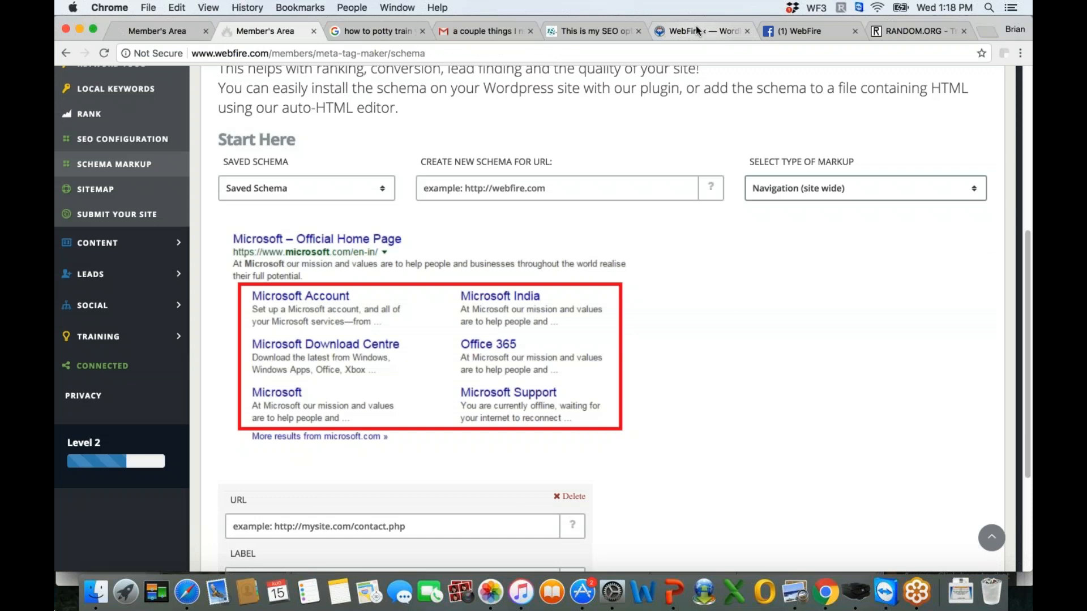
left_click(695, 26)
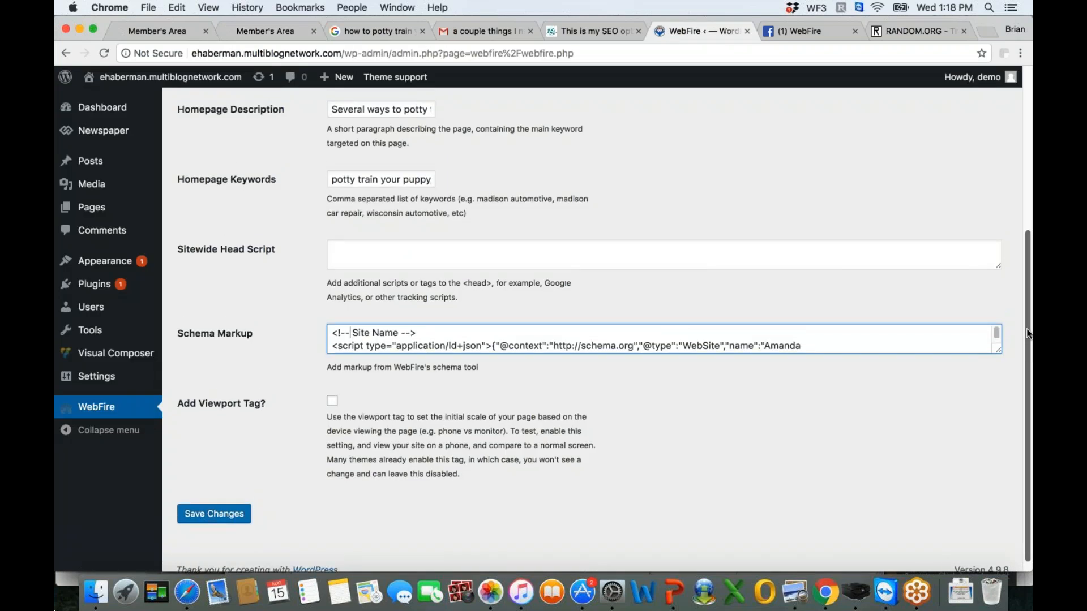
scroll(1026, 335, "down", 1)
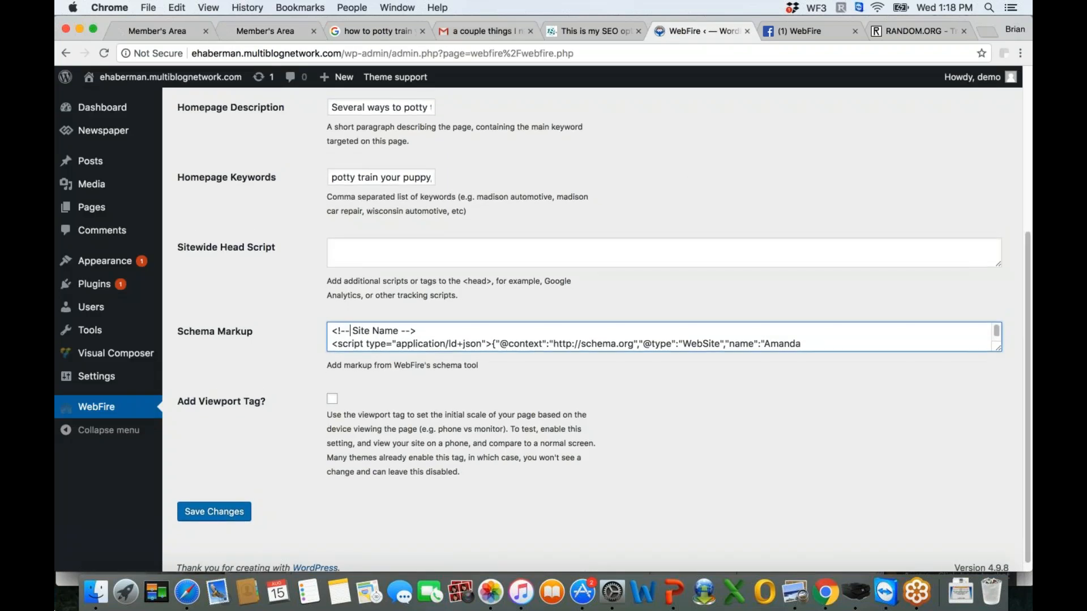
- Search Google for "tennis shop madison" to see schema-style business information and sitelinks
left_click(382, 31)
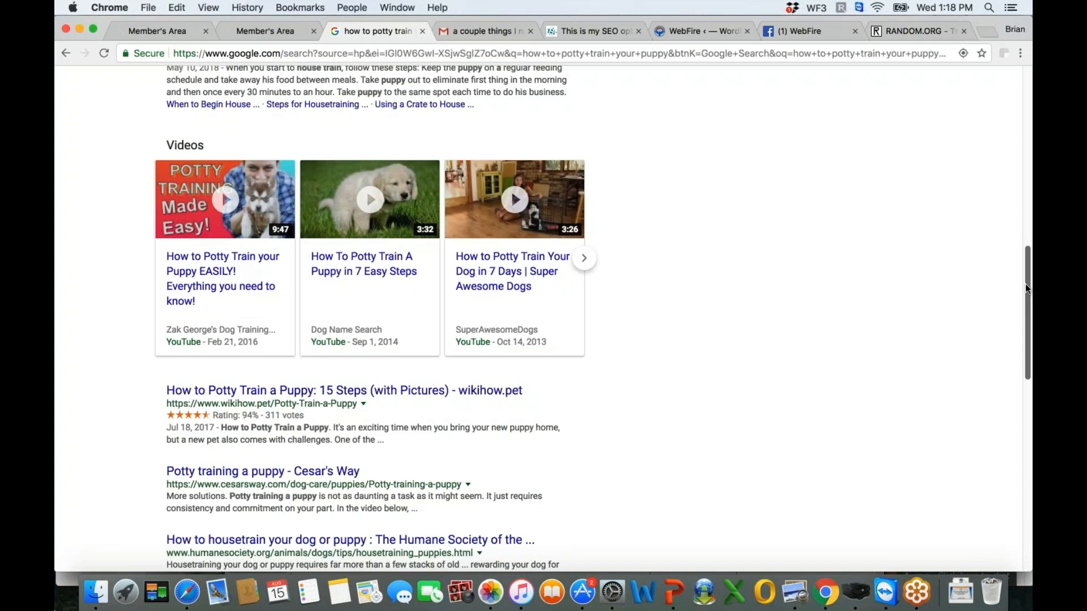
scroll(1025, 284, "up", 1)
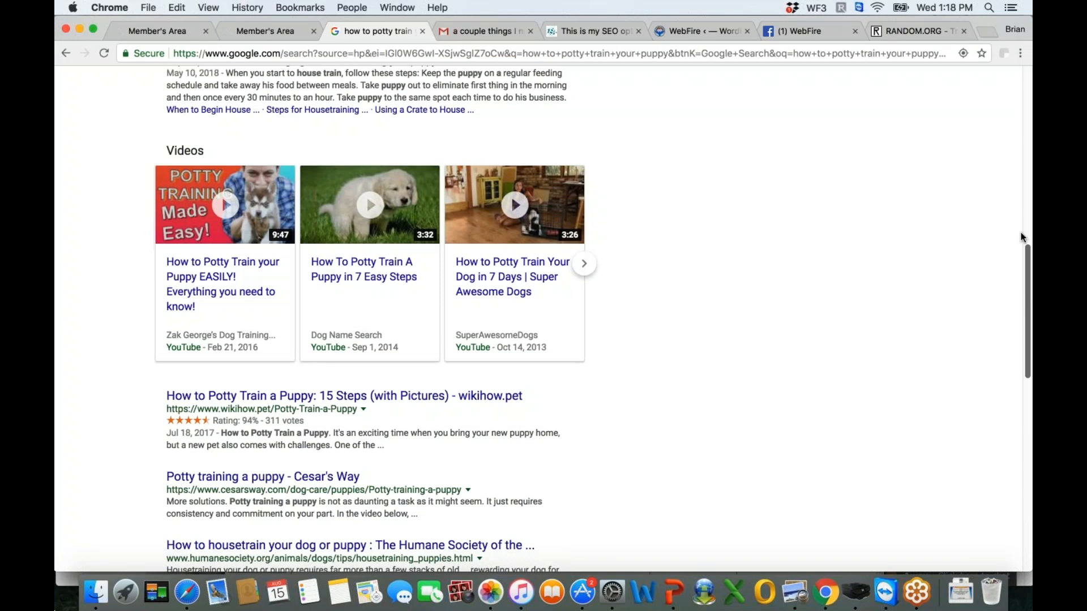
scroll(1020, 233, "up", 10)
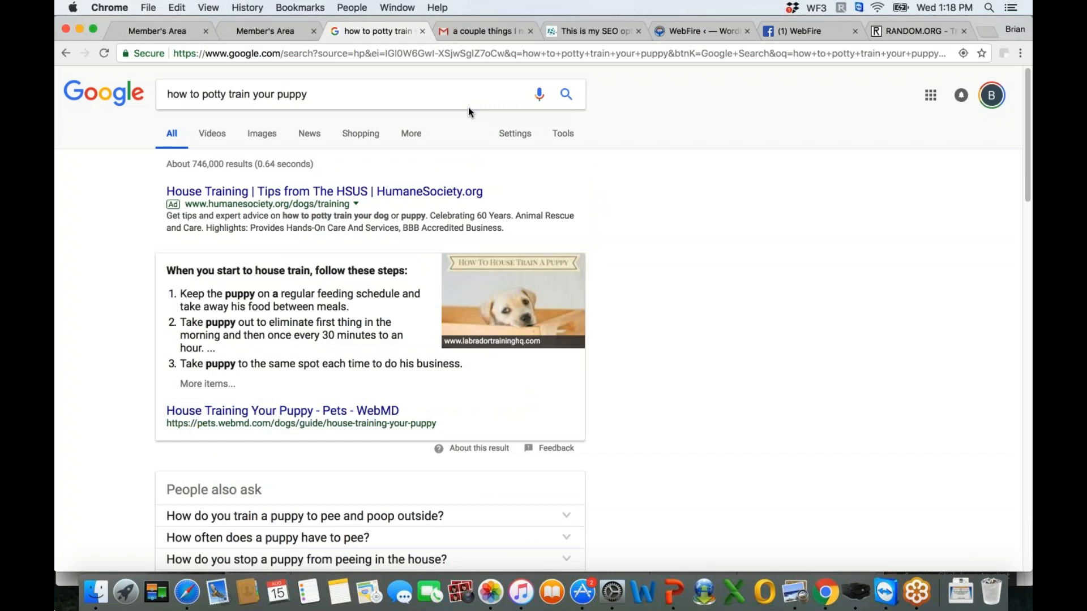
triple_click(419, 93)
type("tennis shop a")
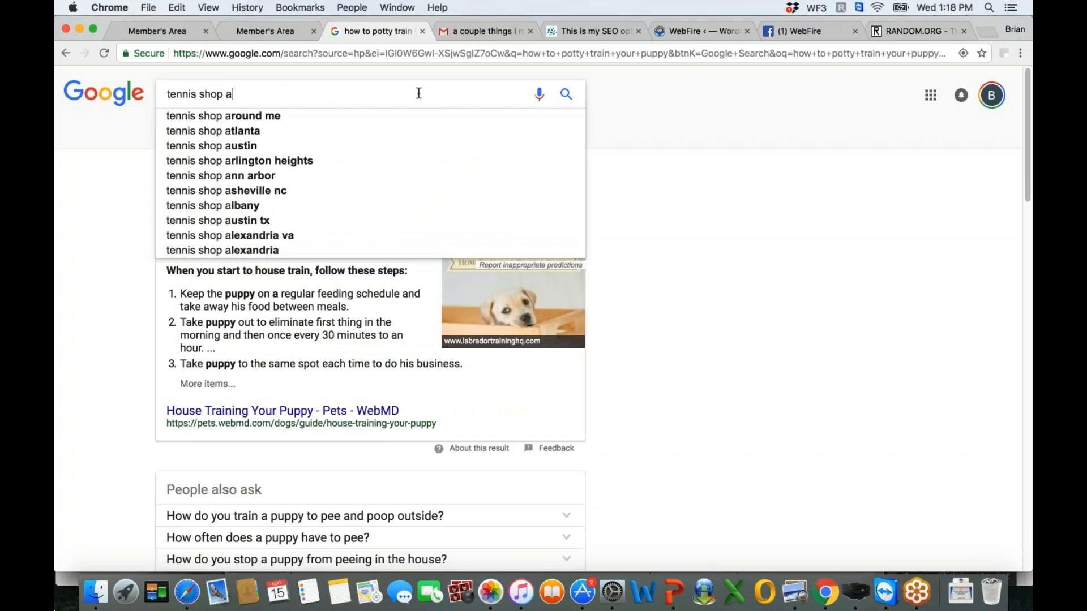
key("BackSpace")
type("madison")
key("Return")
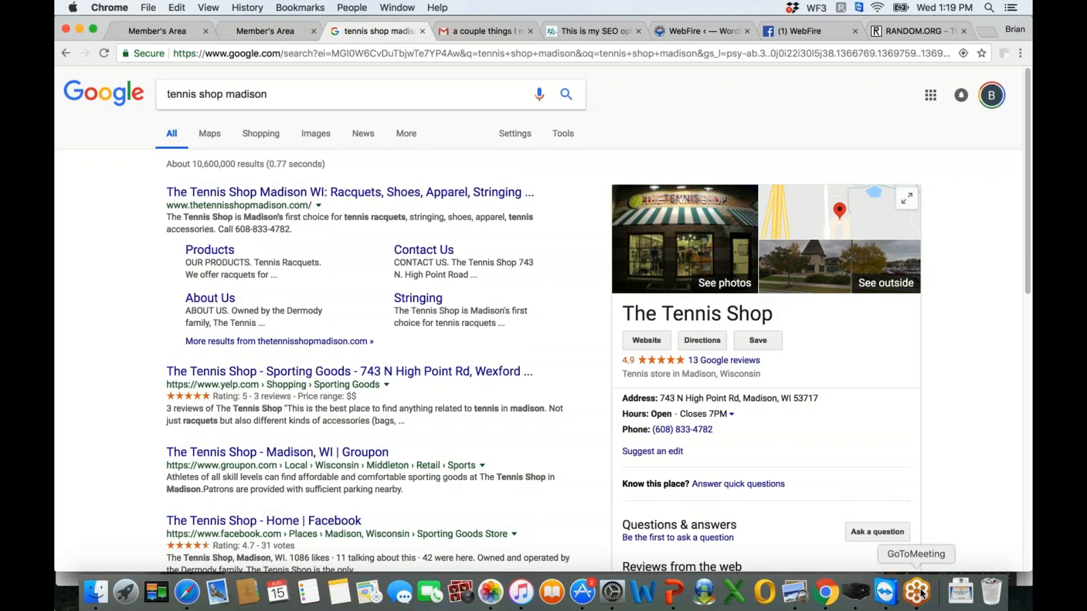
- Return to the WordPress plugin settings, enable the Add Viewport Tag option and disable it again
left_click(699, 30)
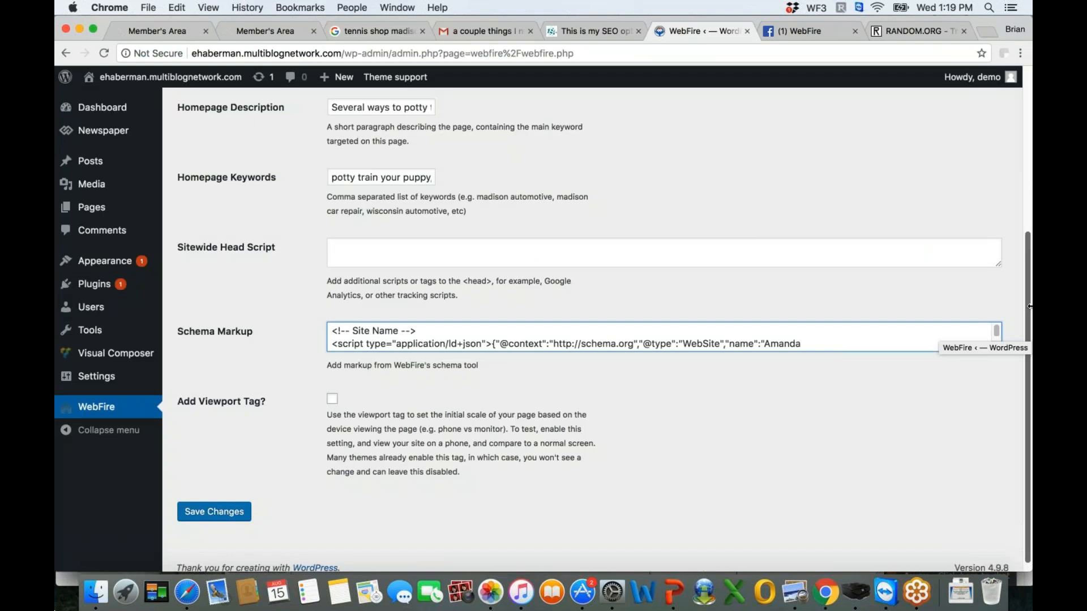
scroll(1029, 307, "down", 1)
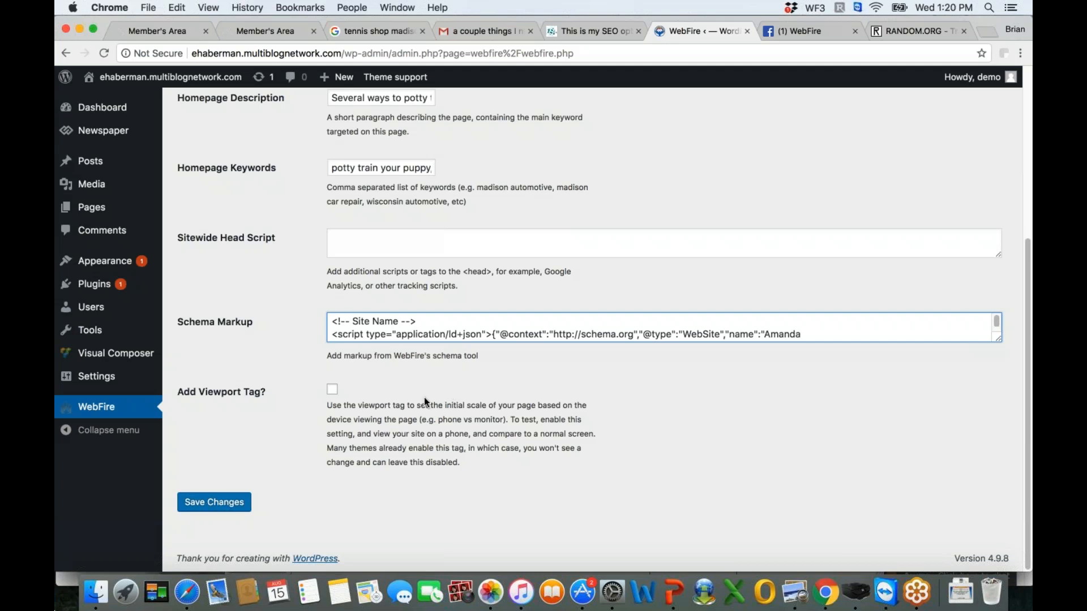
left_click(332, 390)
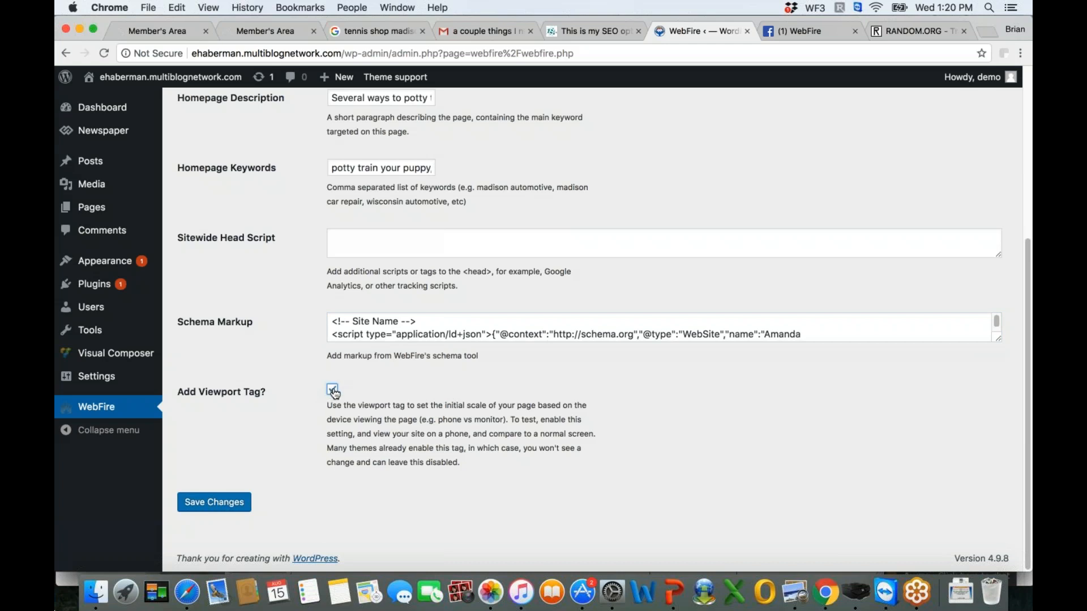
left_click(333, 390)
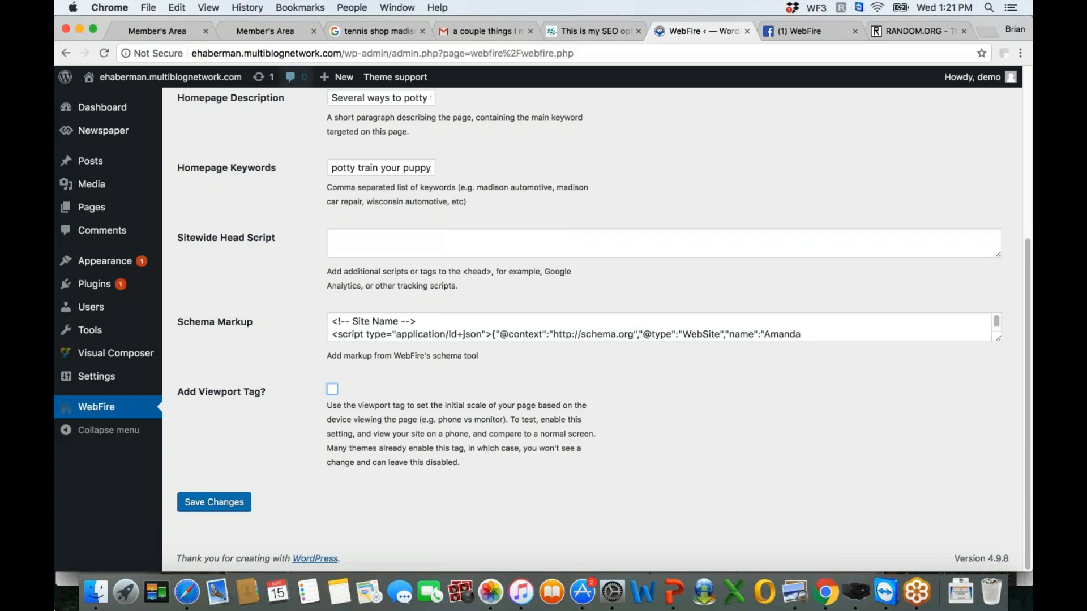
- Return to the WebFire Schema Markup Tool and check where it sits within the SEO and Keywords section
left_click(253, 33)
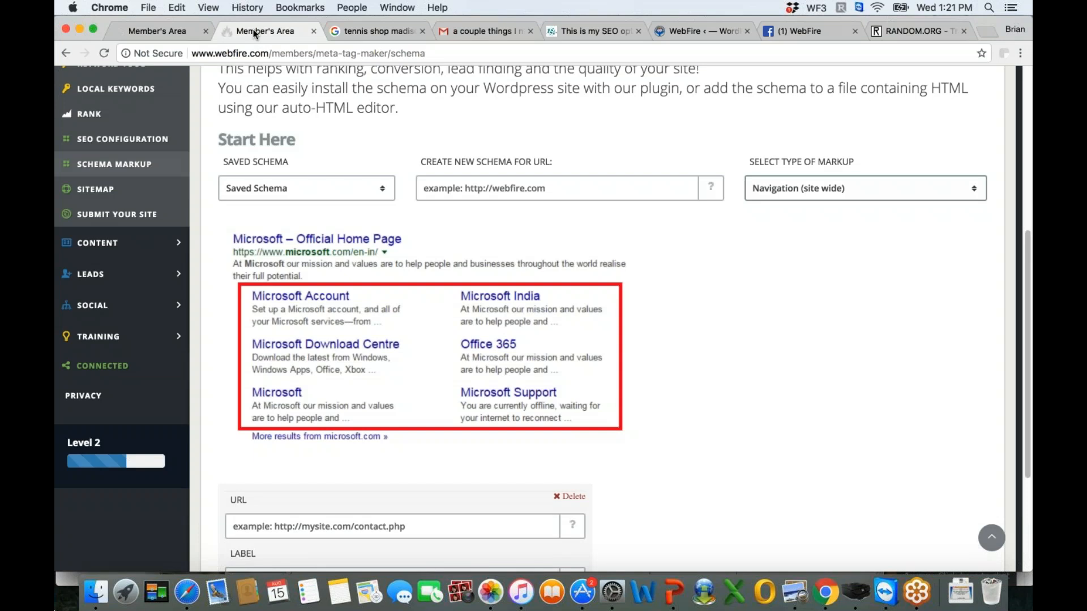
left_click_drag(1027, 255, 1021, 105)
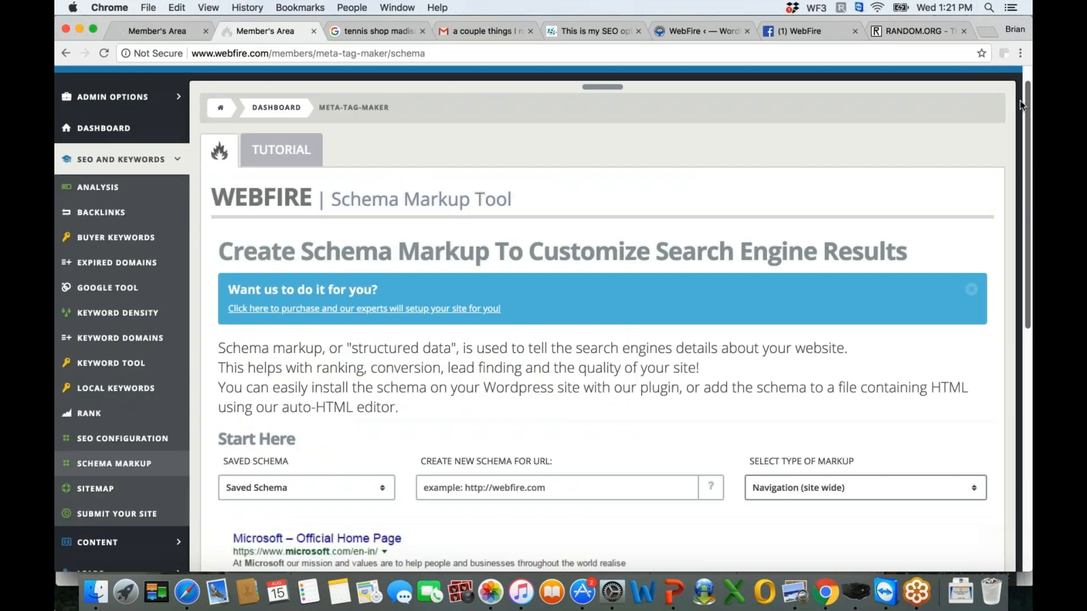
left_click(177, 161)
left_click(178, 162)
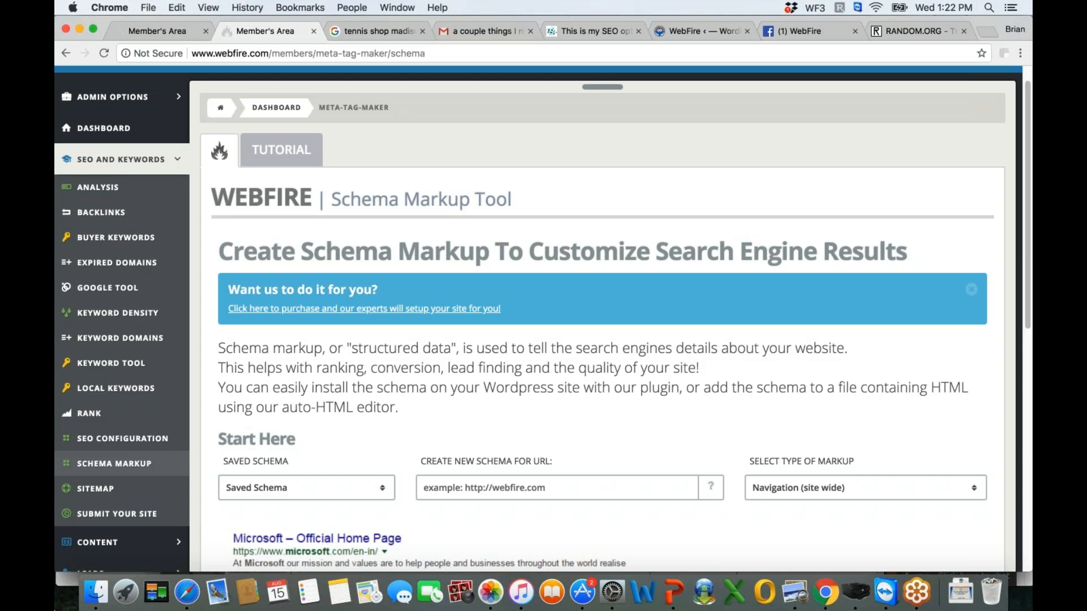
- Review the WebFire plugin's site-wide settings in WordPress, from Homepage Title to Add Viewport Tag
left_click(698, 33)
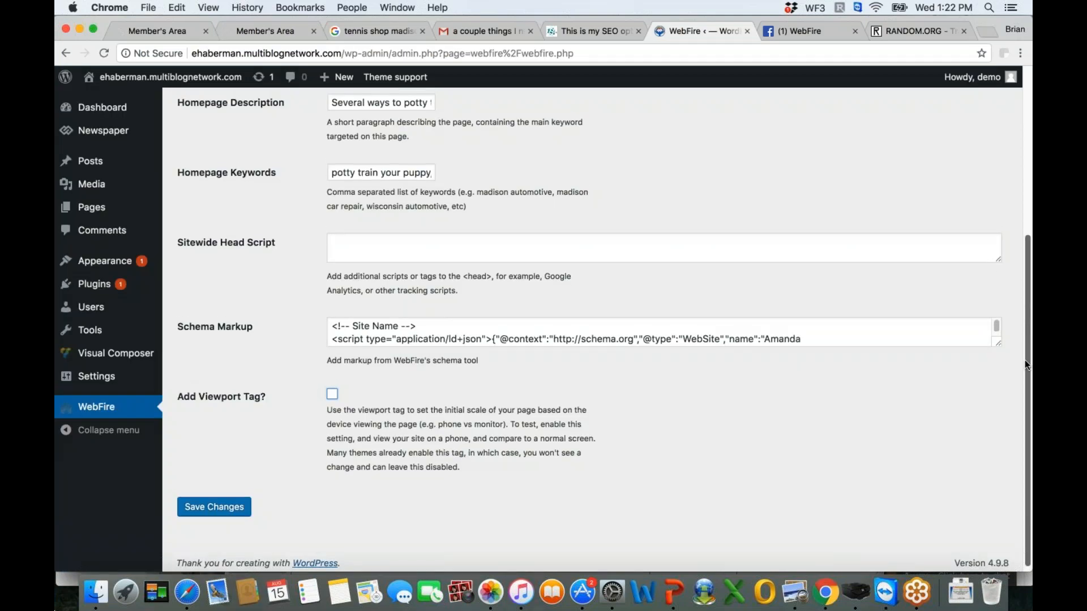
scroll(1026, 344, "up", 1)
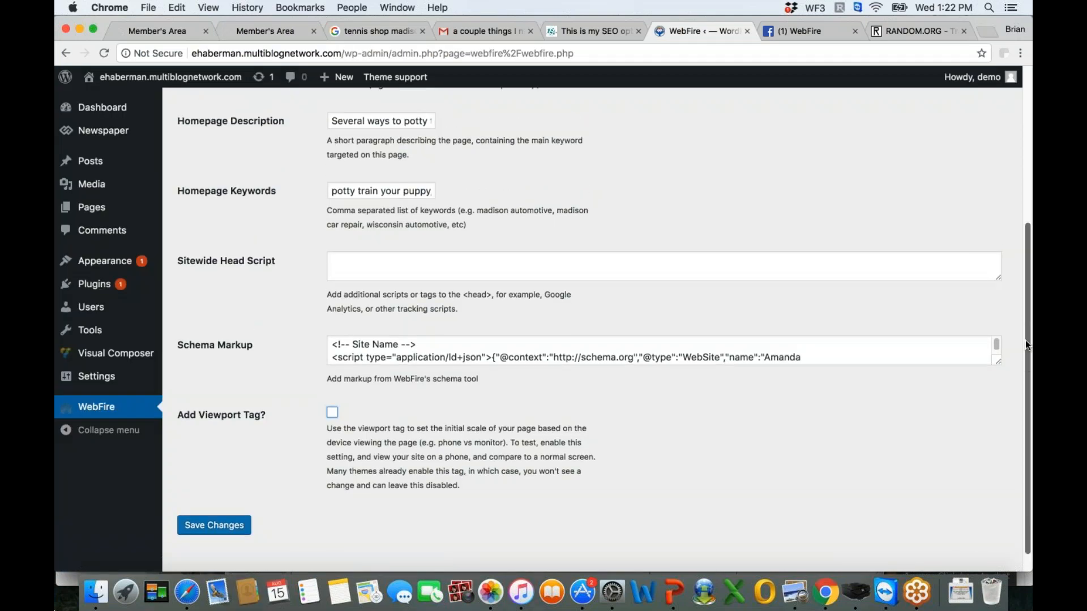
scroll(1025, 341, "down", 1)
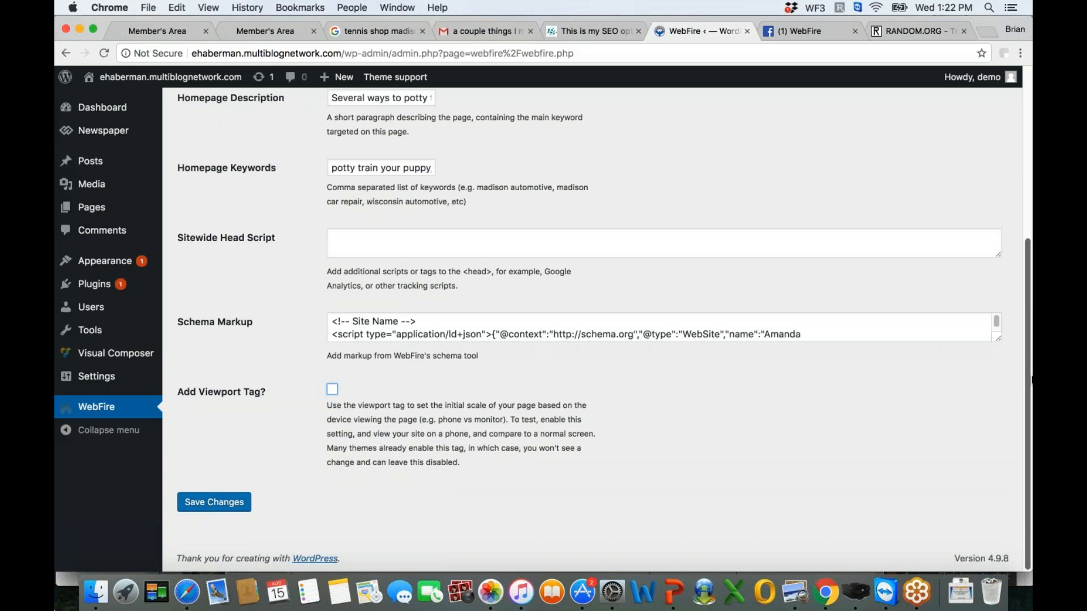
scroll(1024, 154, "up", 10)
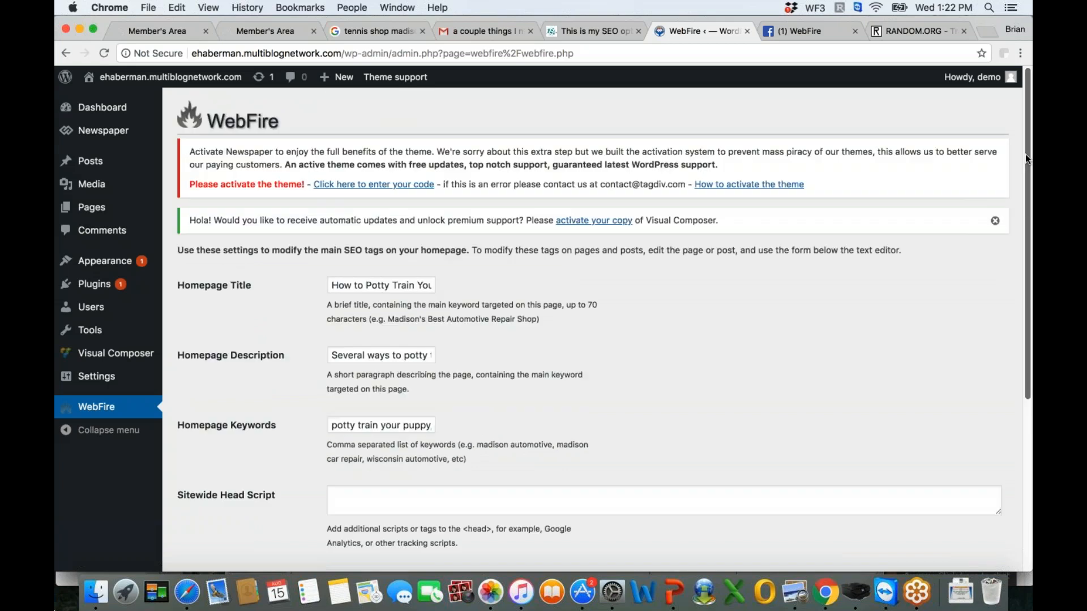
scroll(1025, 215, "down", 1)
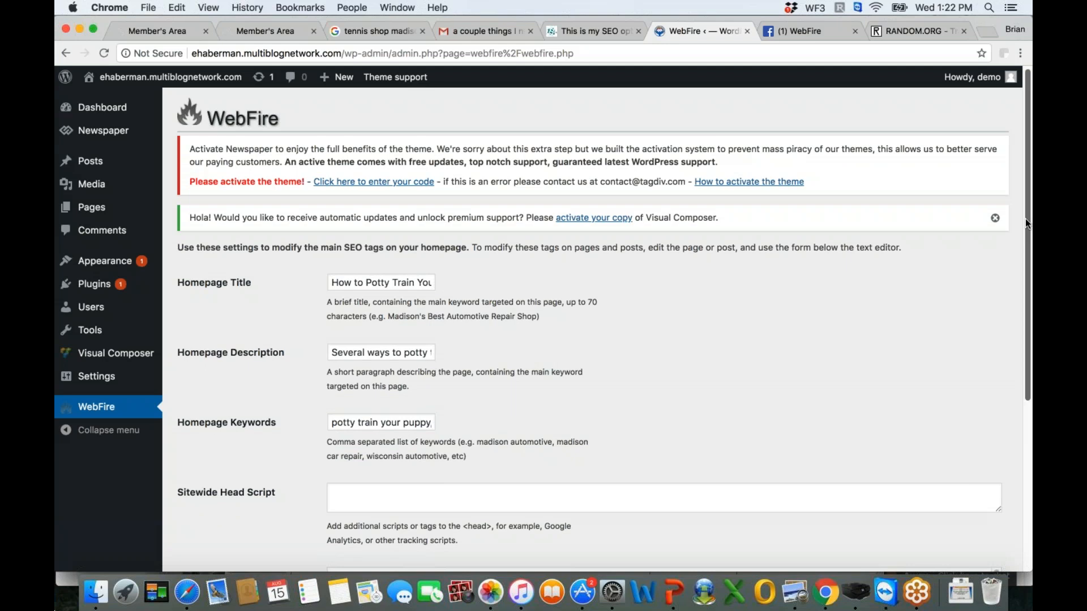
scroll(1025, 218, "down", 5)
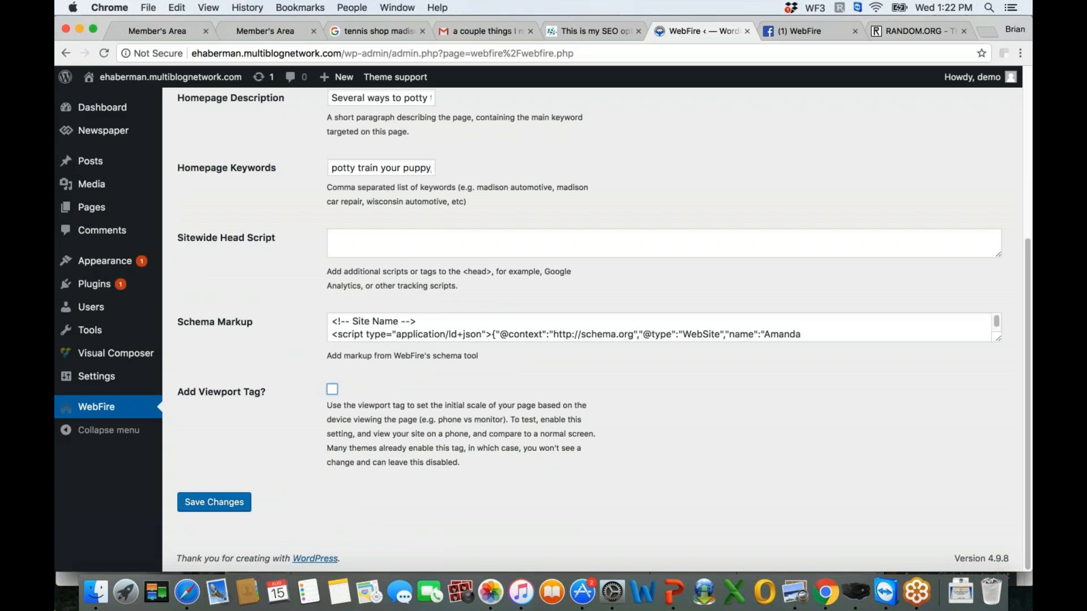
scroll(1018, 91, "up", 5)
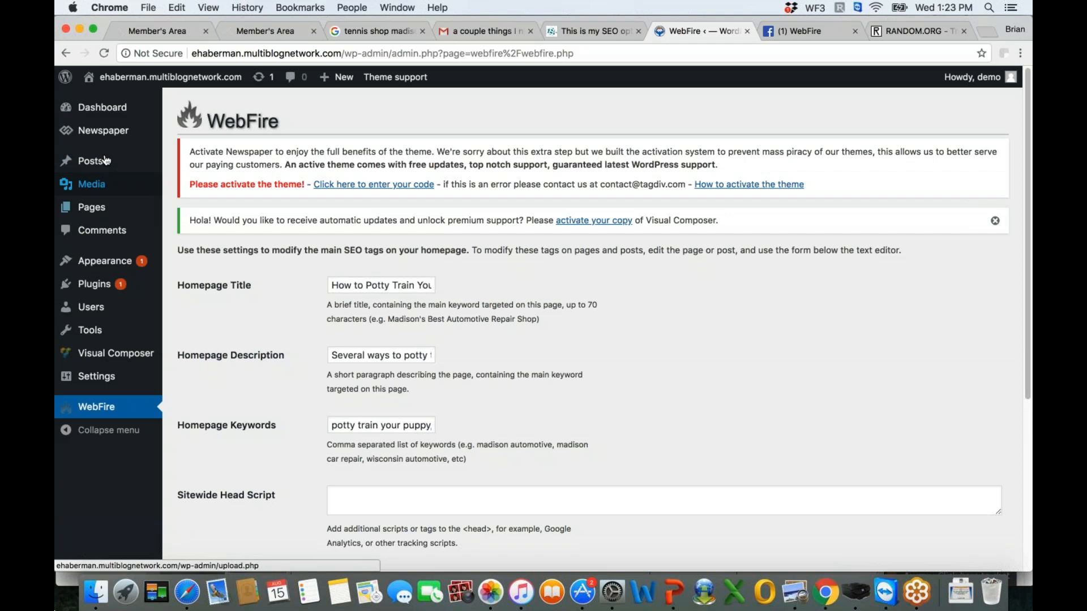
- Open the "Homepage – Tech" page for editing from the WordPress page list
left_click(92, 208)
scroll(494, 399, "down", 5)
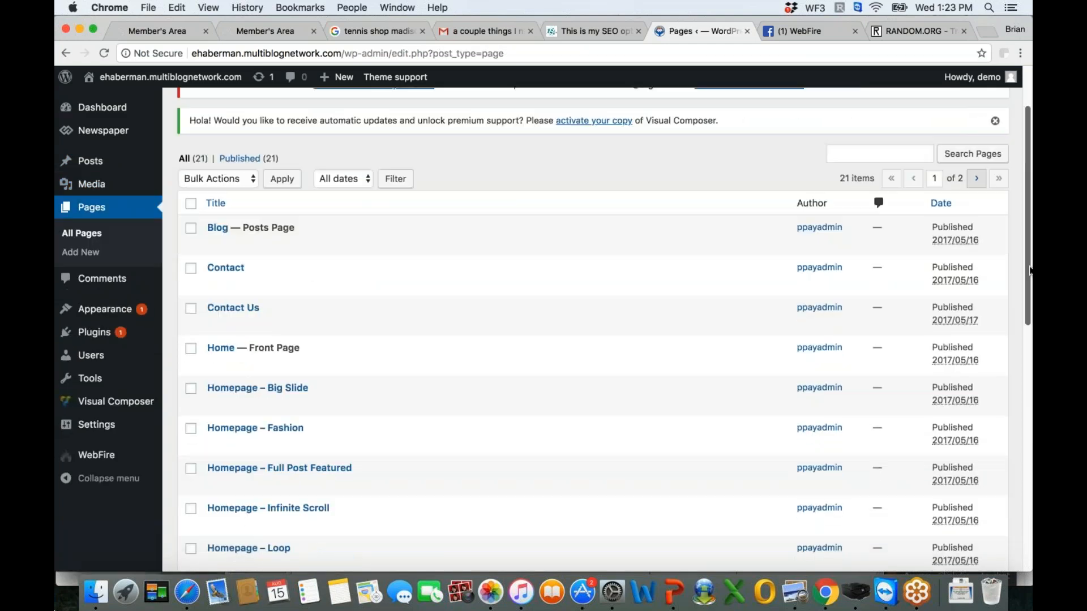
scroll(363, 501, "down", 3)
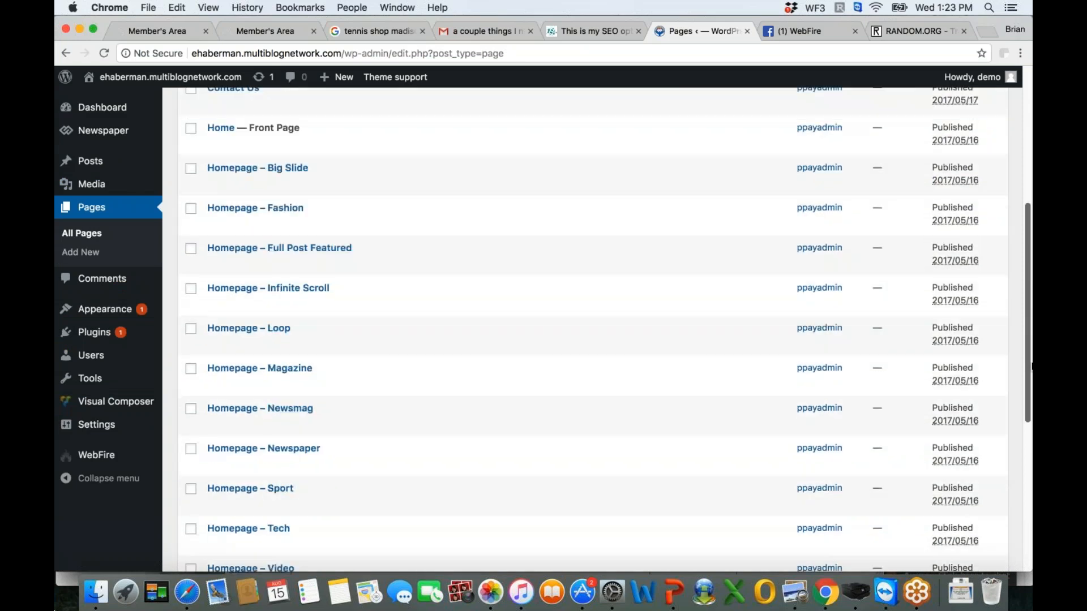
mouse_move(249, 515)
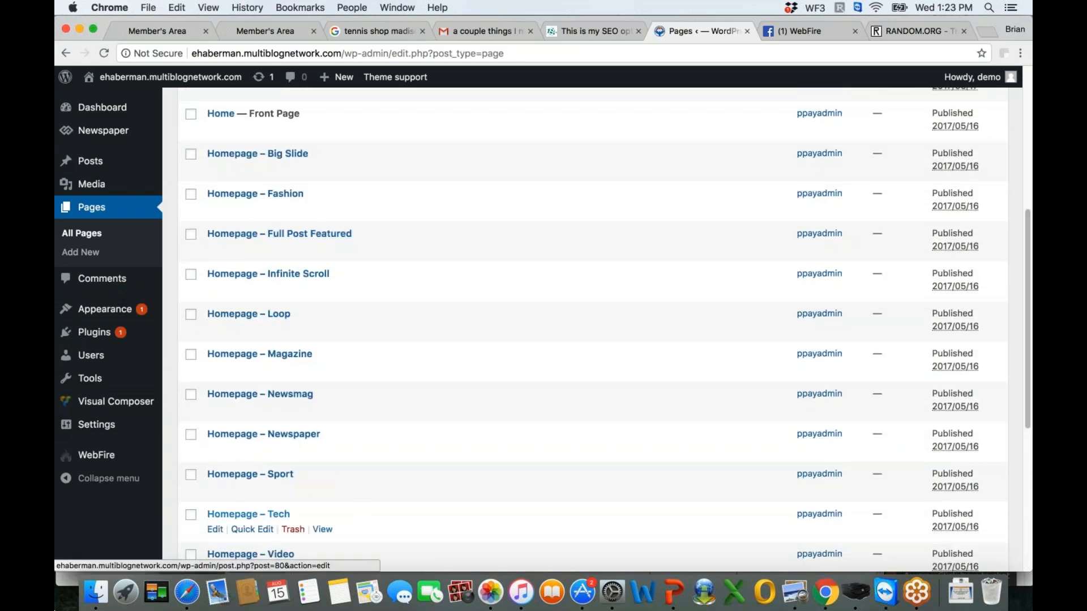
left_click(215, 531)
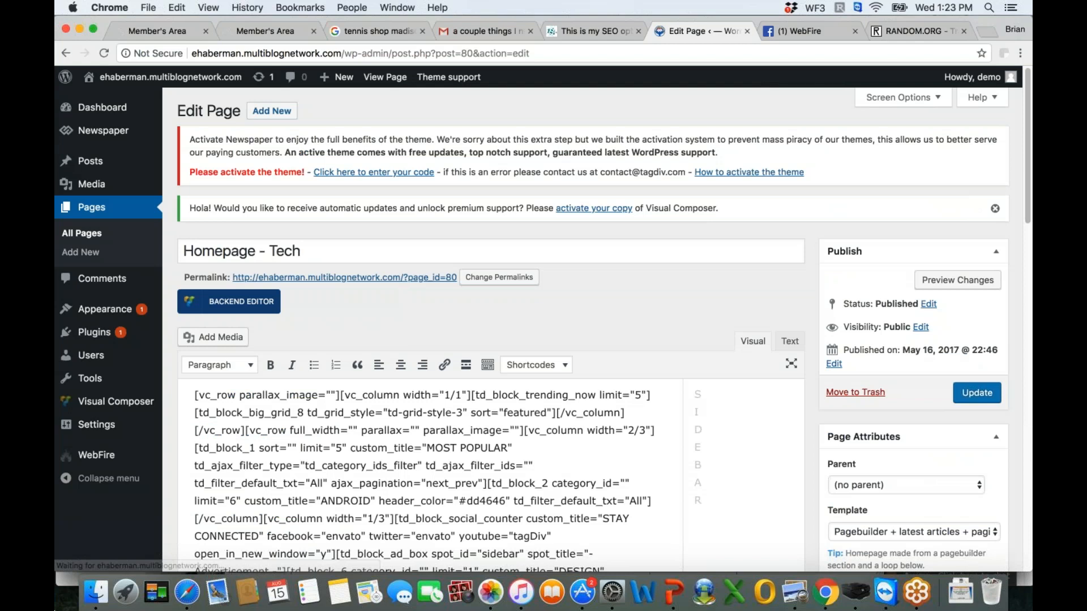
- Examine the WebFire Title, Description, Keywords and Schema Markup fields below the page's editor
scroll(330, 333, "down", 20)
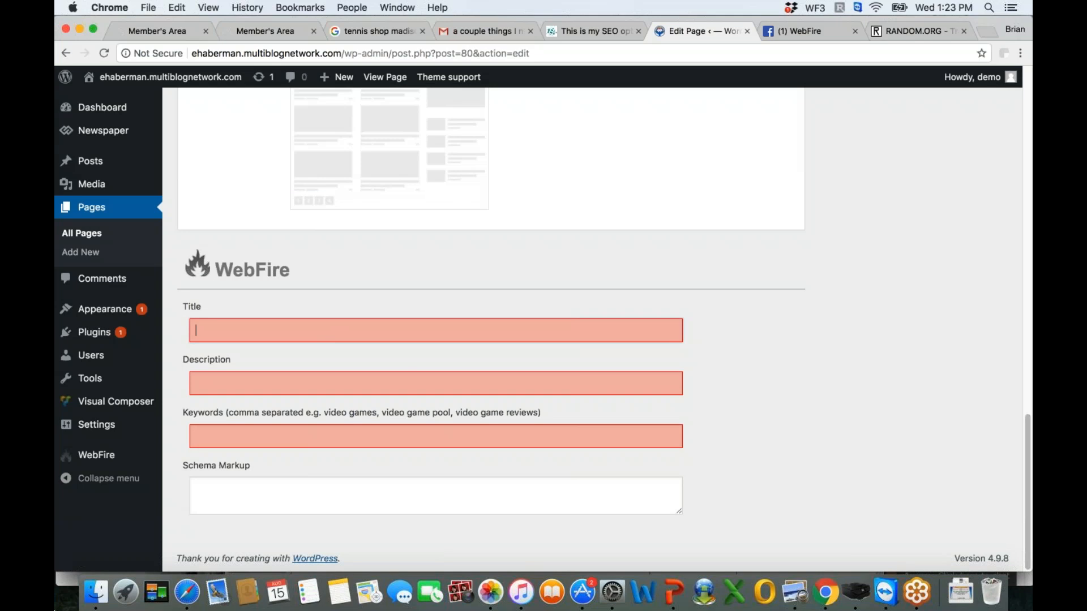
left_click(257, 386)
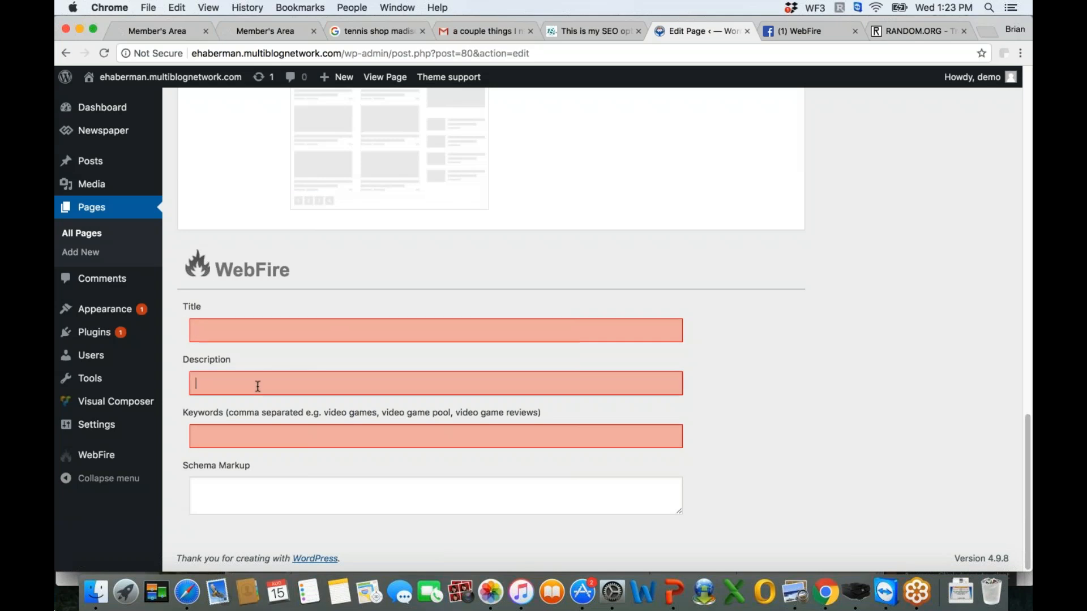
left_click(229, 439)
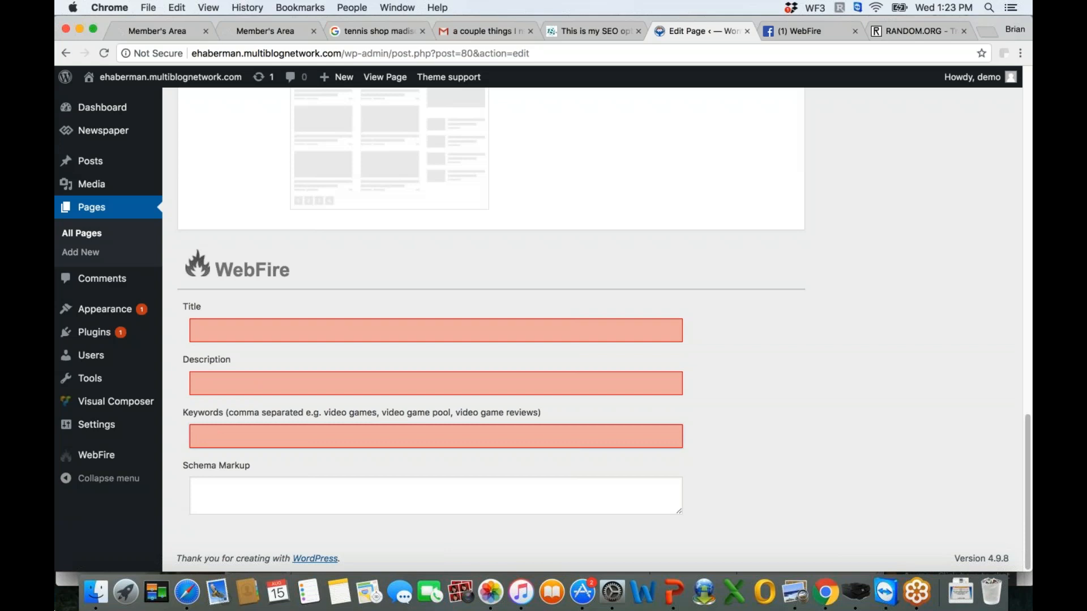
- Set the schema tool's markup type to Product Page (specific page) and review its product fields and code options
left_click(261, 31)
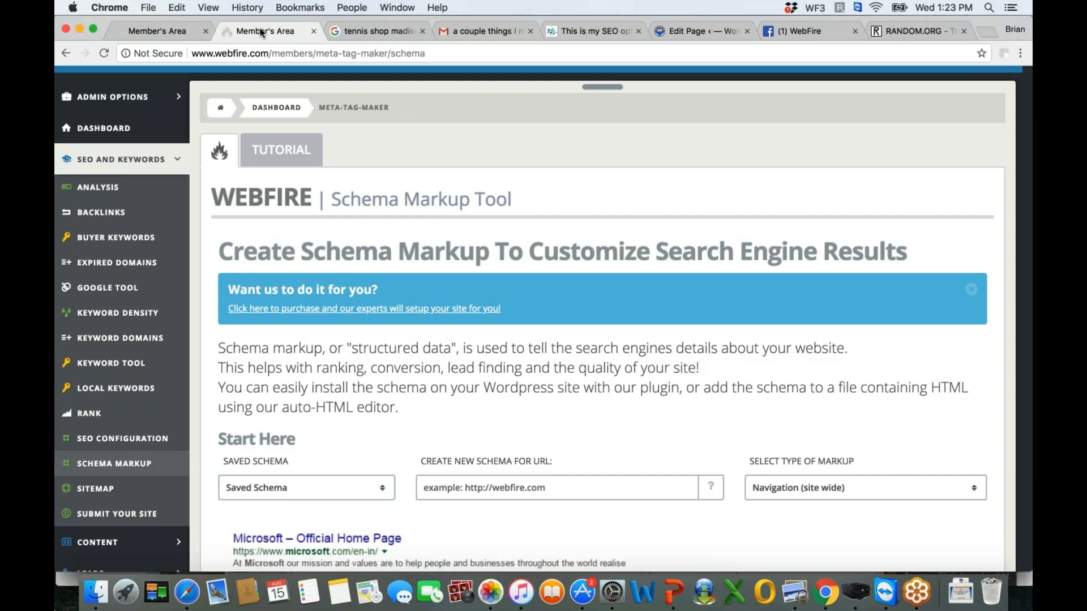
scroll(960, 276, "down", 5)
left_click(959, 270)
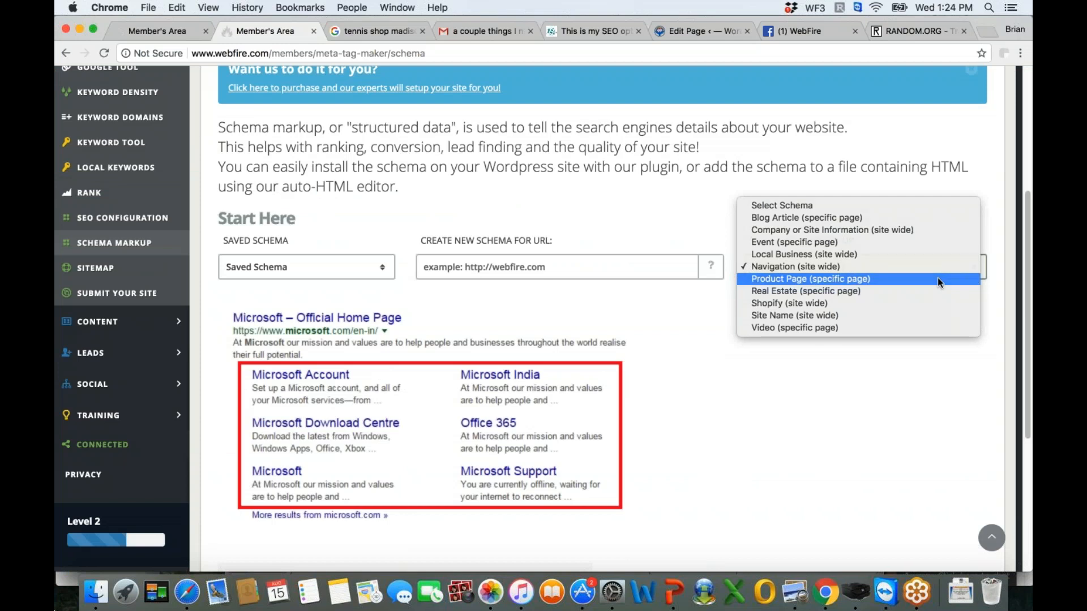
left_click(937, 279)
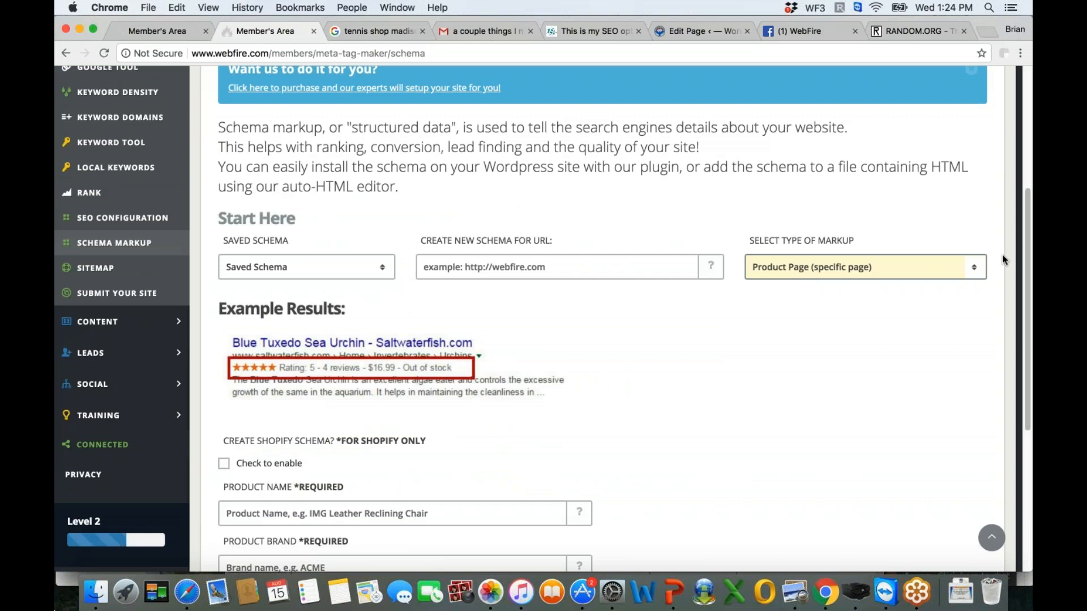
scroll(1002, 260, "down", 5)
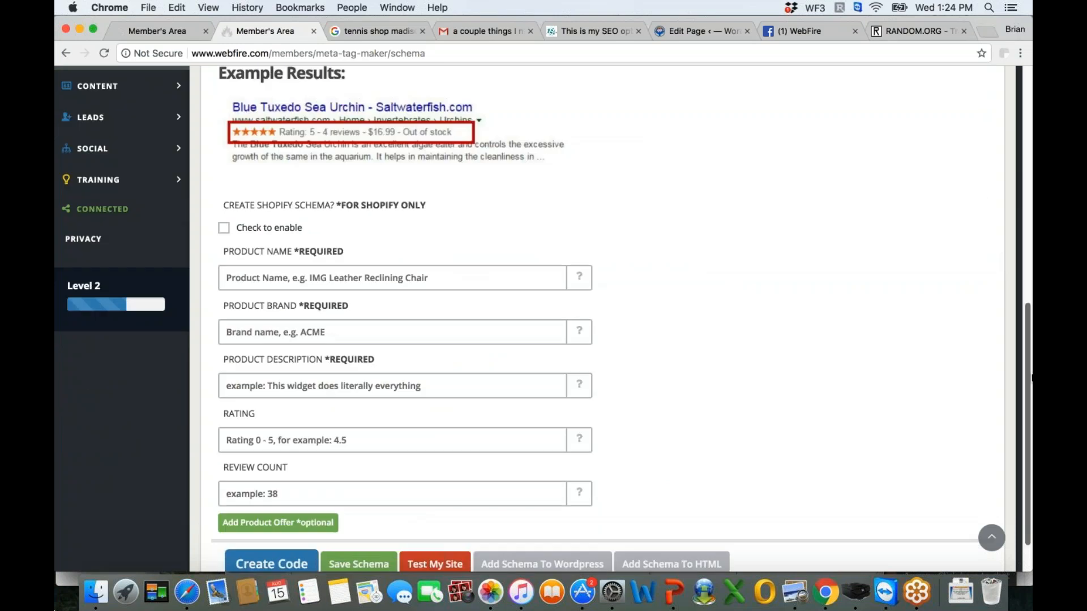
left_click_drag(1031, 375, 1031, 401)
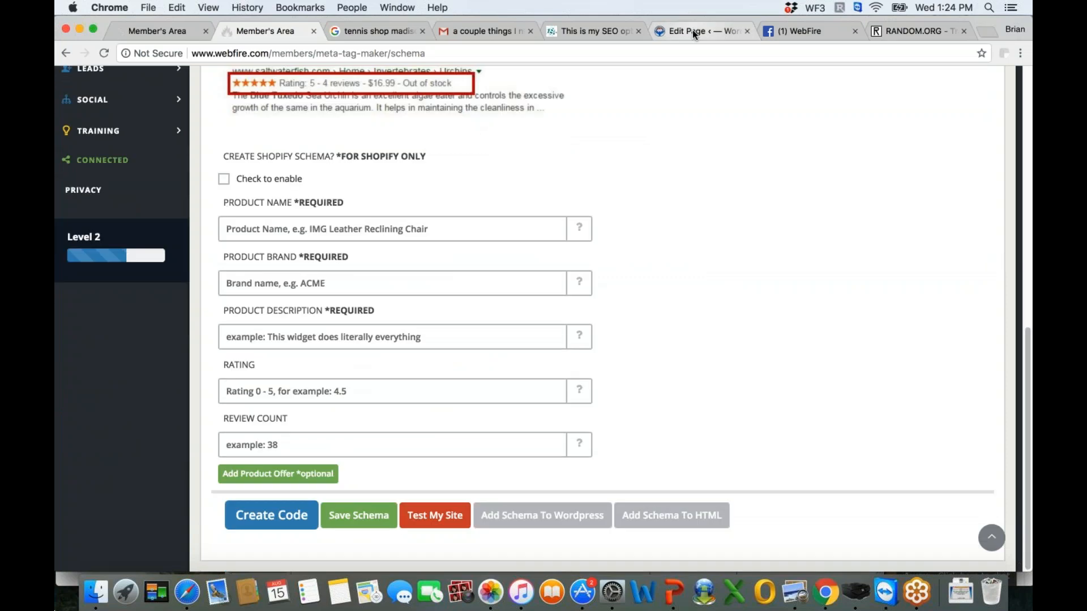
- Return to the page editor's WebFire fields in WordPress, and open the post "Staying Hydrated in The Wild" for editing
left_click(693, 30)
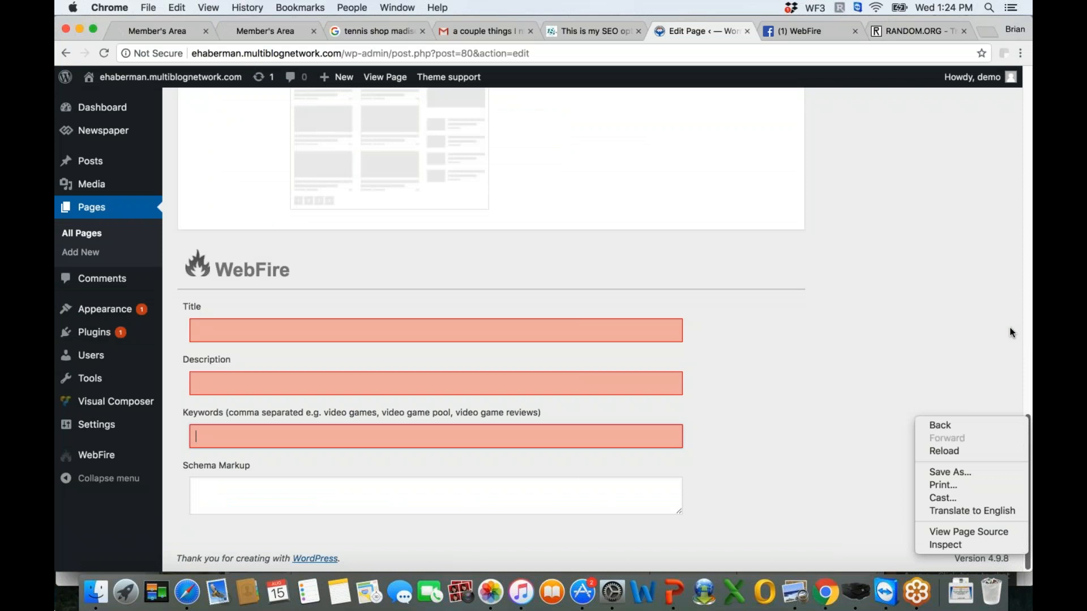
left_click(1010, 328)
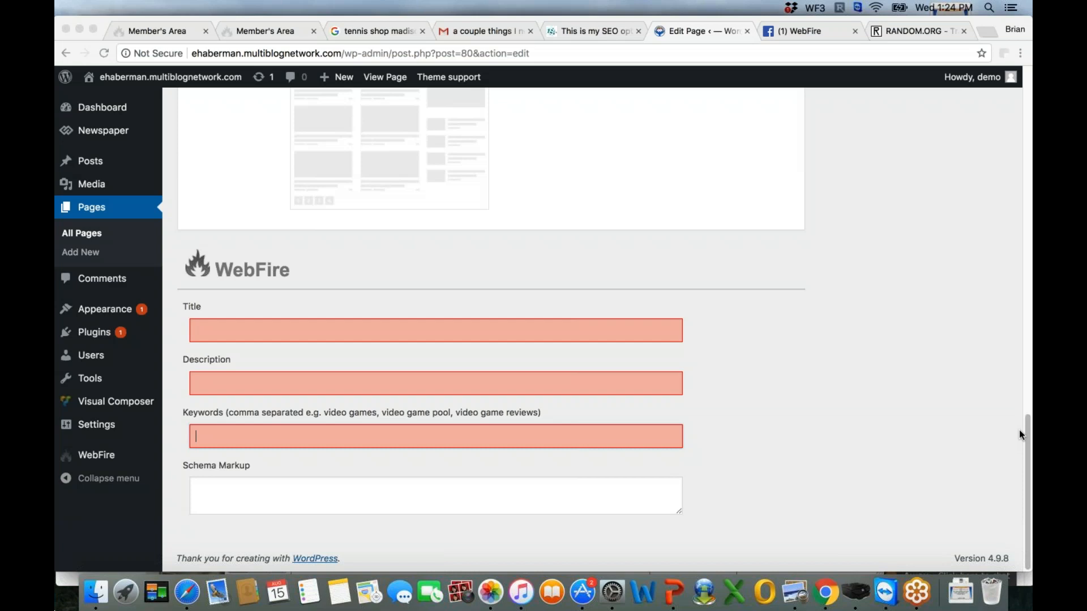
left_click_drag(1018, 434, 969, 162)
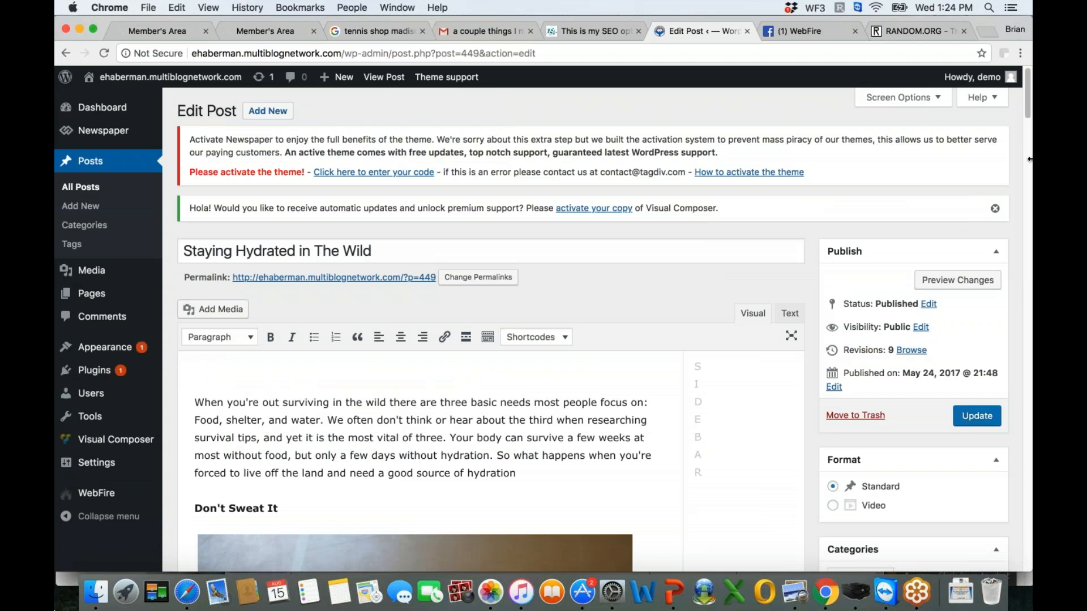
- Inspect the WebFire SEO and Schema Markup fields below the post's editor, comparing them with the post content above
left_click_drag(1028, 101, 1027, 554)
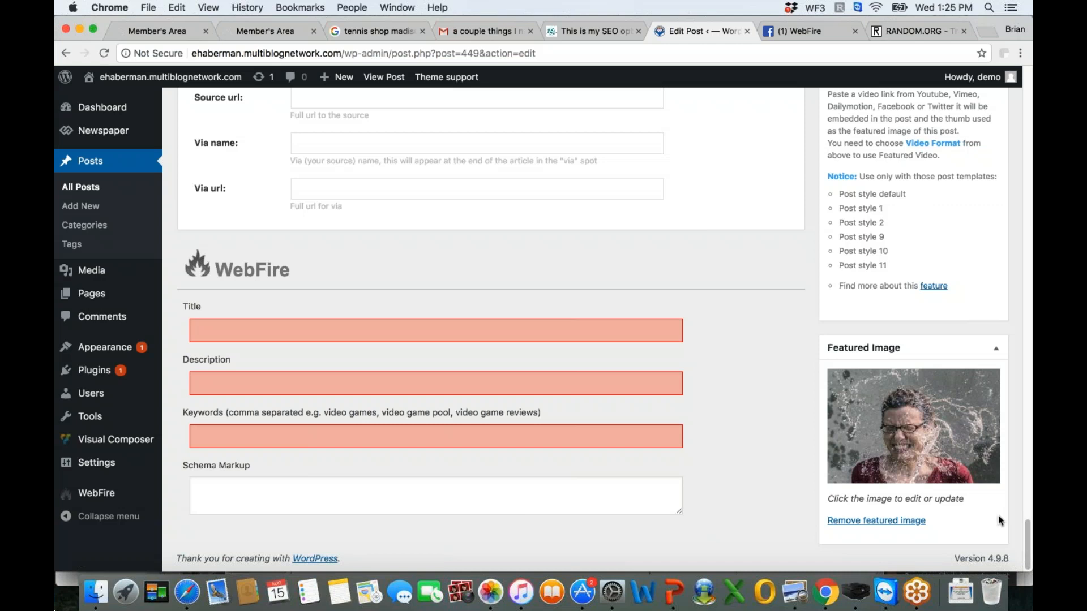
scroll(1026, 416, "up", 4)
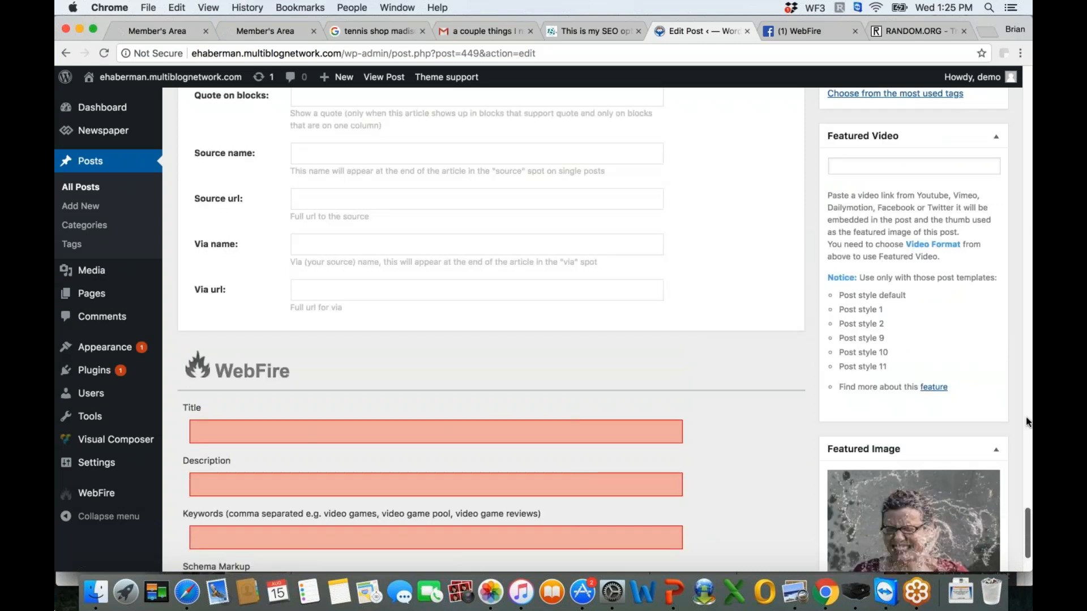
scroll(1026, 421, "up", 15)
scroll(992, 102, "up", 10)
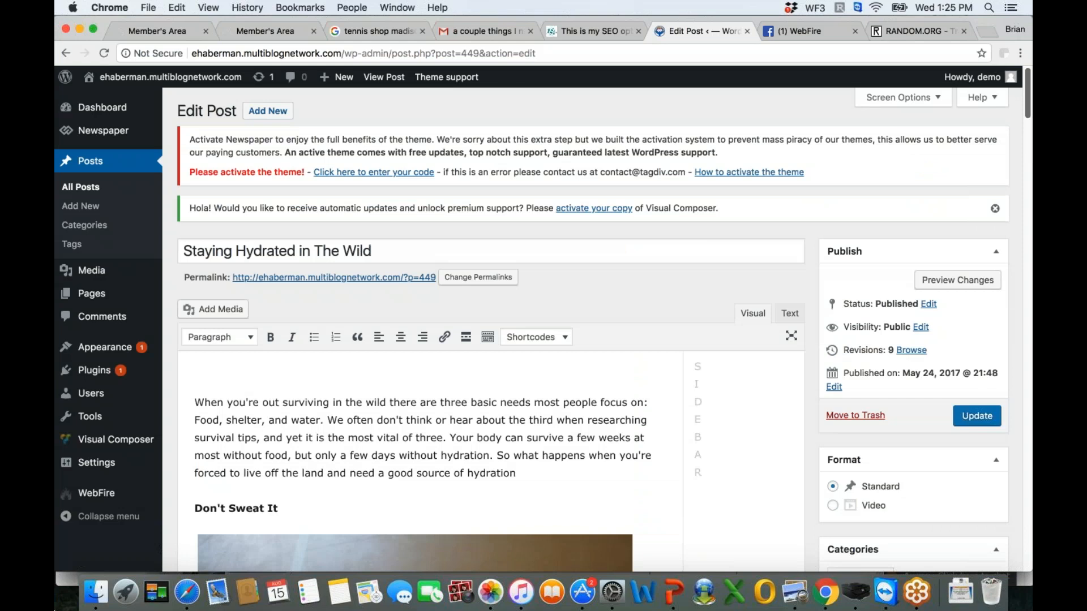
scroll(1030, 227, "down", 15)
scroll(1030, 227, "down", 15)
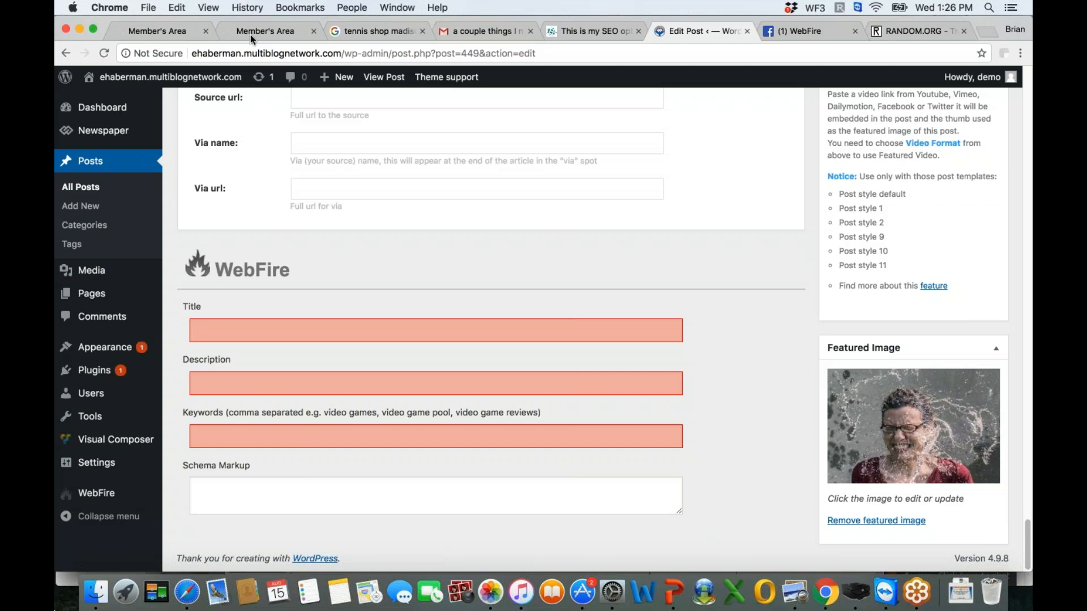
- Review the WebFire WordPress Plugin page in the member's area, including its WooCommerce notes and tutorial video
left_click(168, 35)
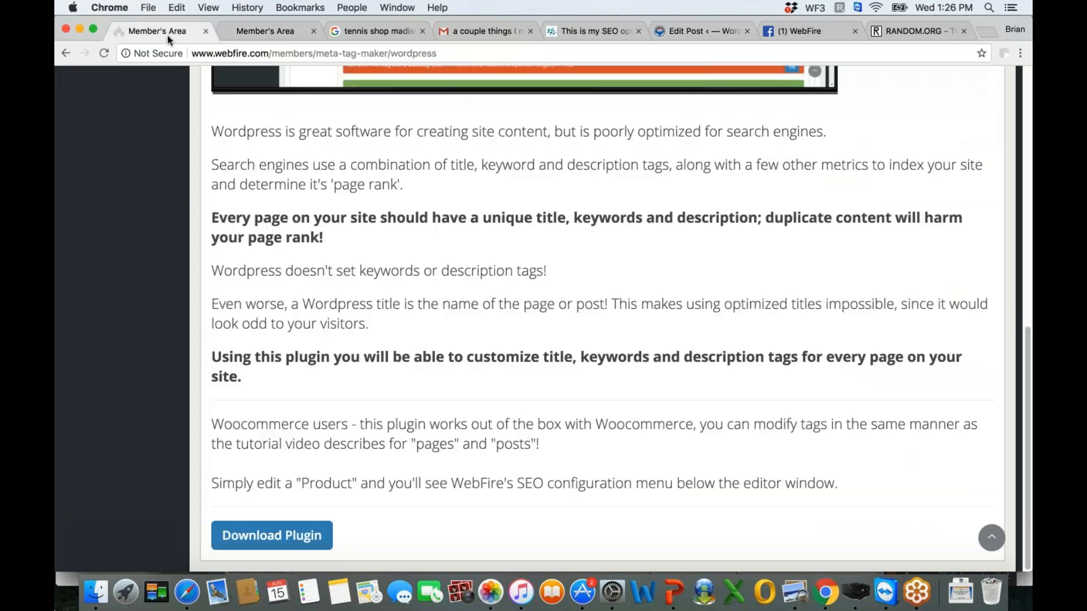
scroll(1013, 242, "up", 3)
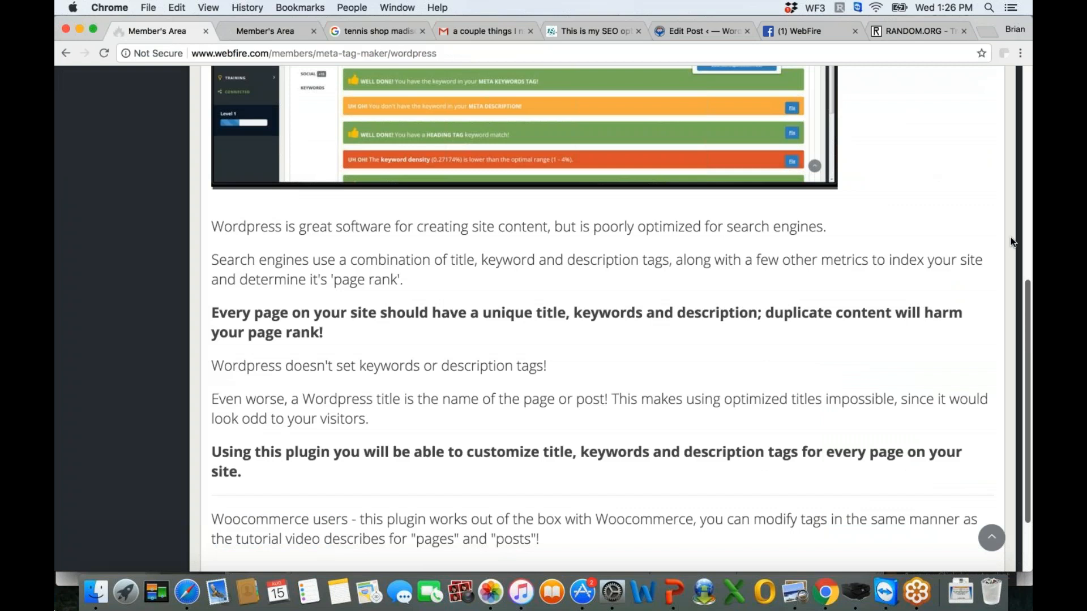
scroll(1013, 241, "up", 10)
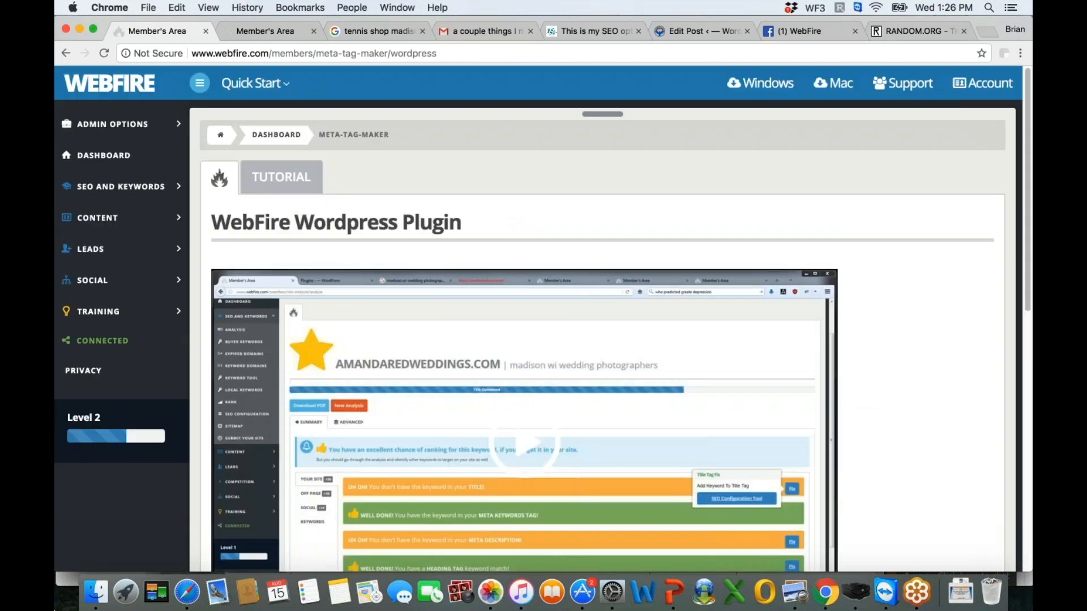
- Go back to the SEO Configuration page, view the Easy HTML Editor Tool's FTP/SFTP login form and close it
key("super+Left")
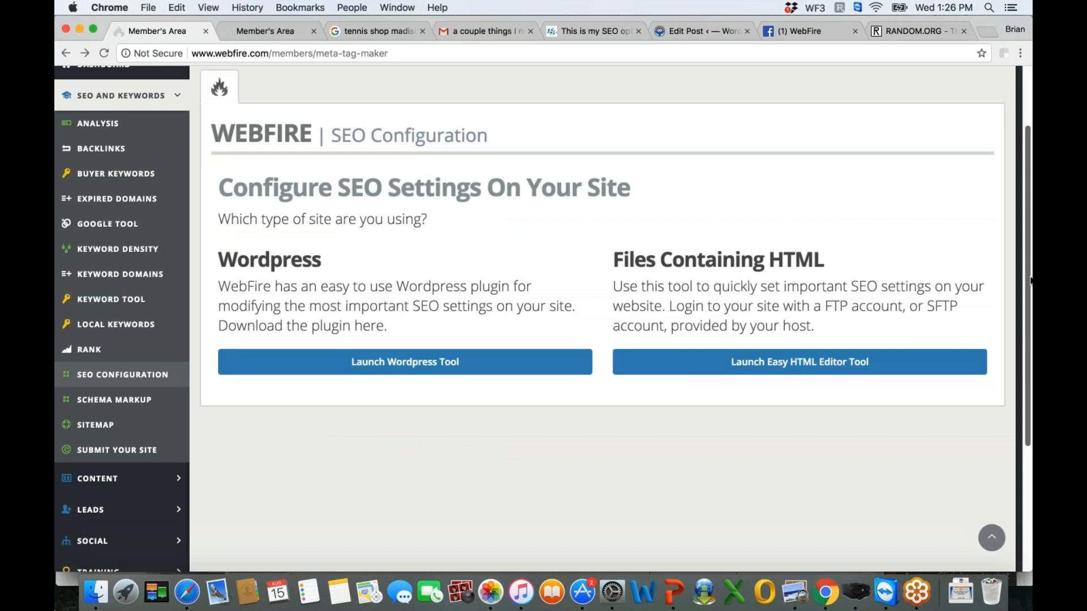
scroll(1030, 280, "down", 2)
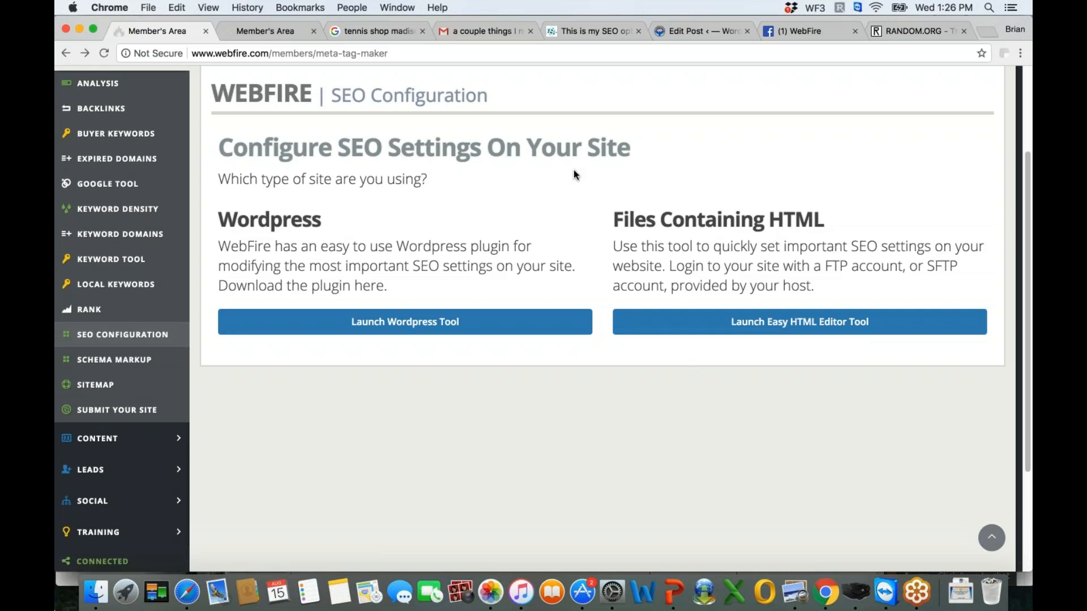
left_click(807, 332)
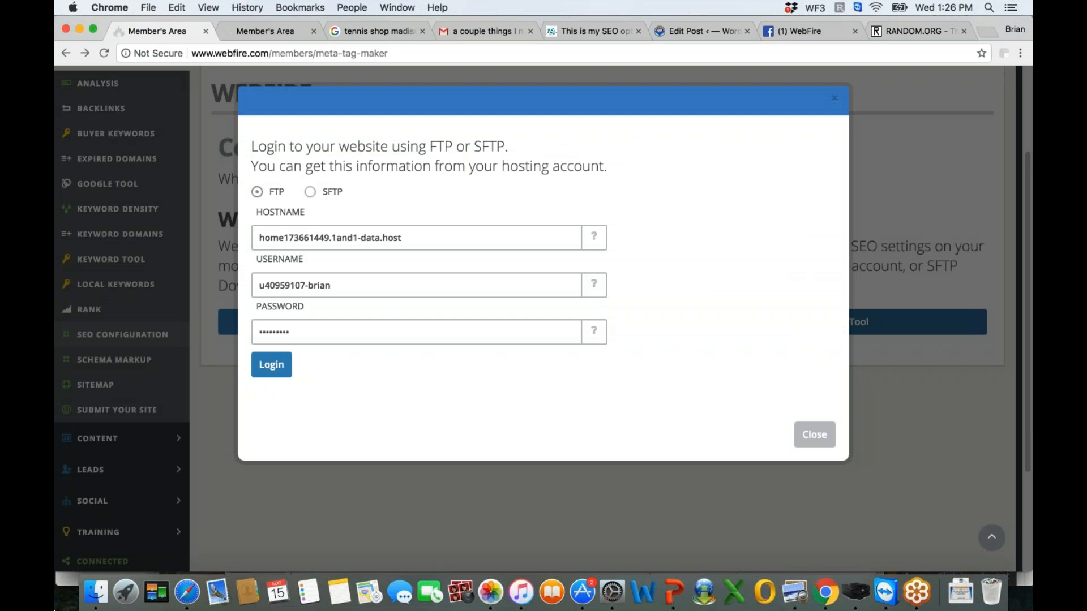
left_click(855, 116)
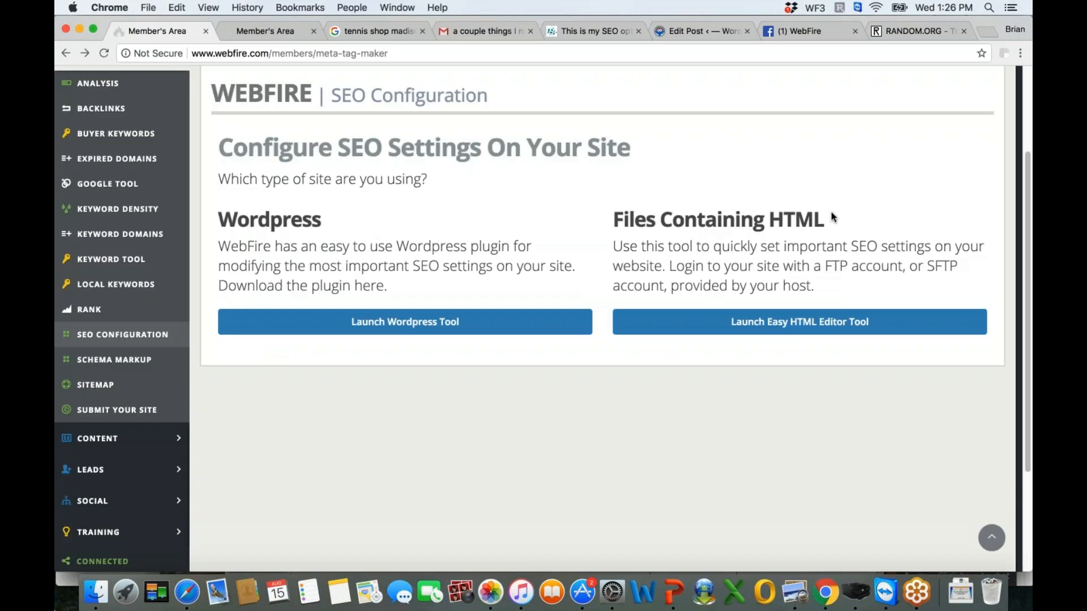
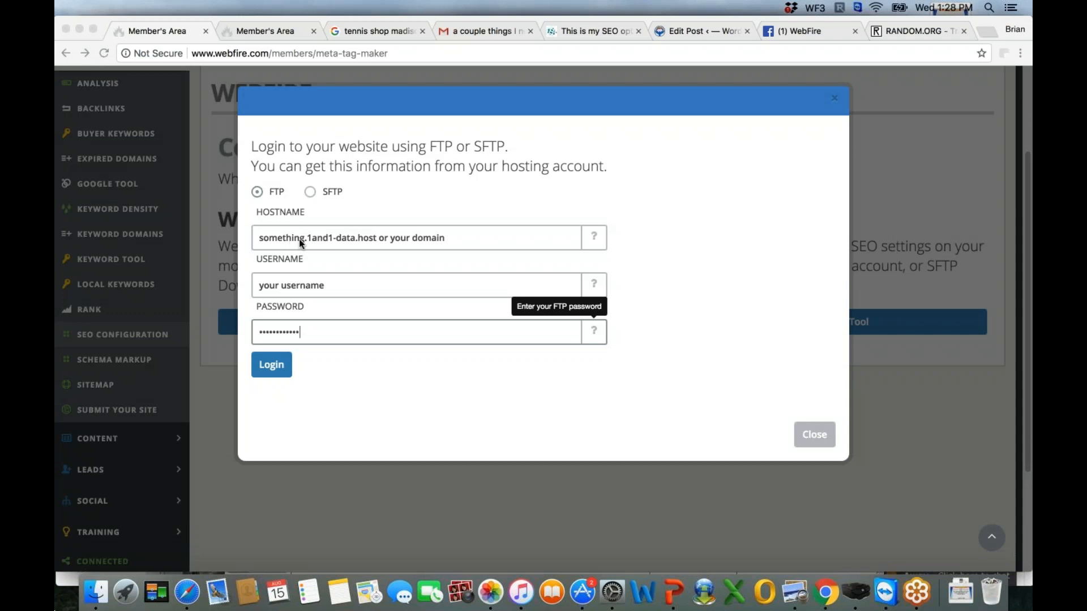
- Examine the hostname and username fields of the FTP/SFTP login form, including the sample hostname, and switch to Microsoft Outlook
left_click(329, 241)
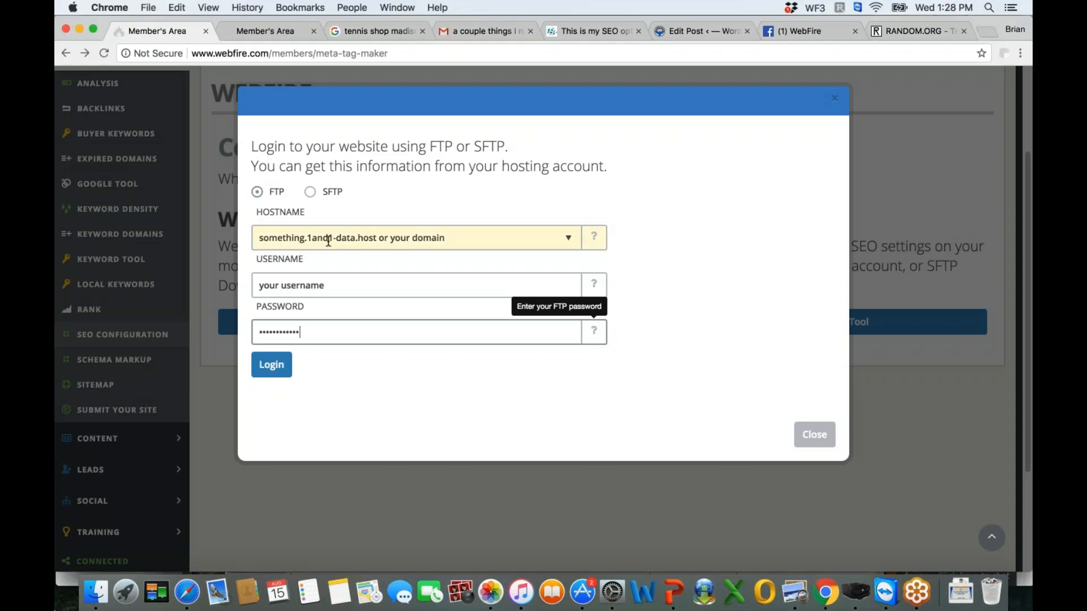
left_click_drag(259, 239, 378, 241)
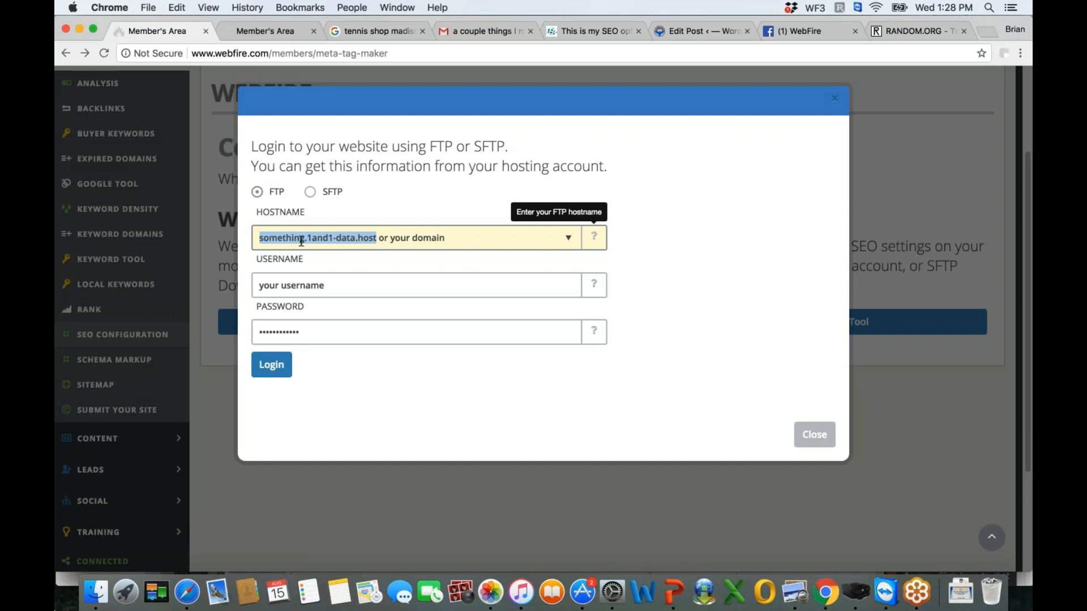
left_click(334, 239)
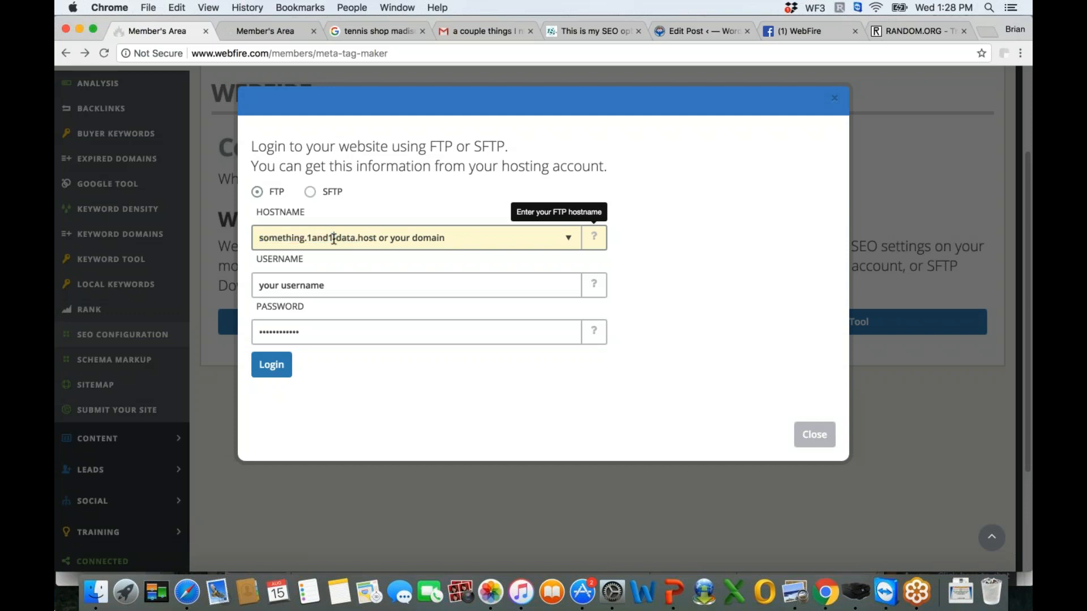
left_click(319, 293)
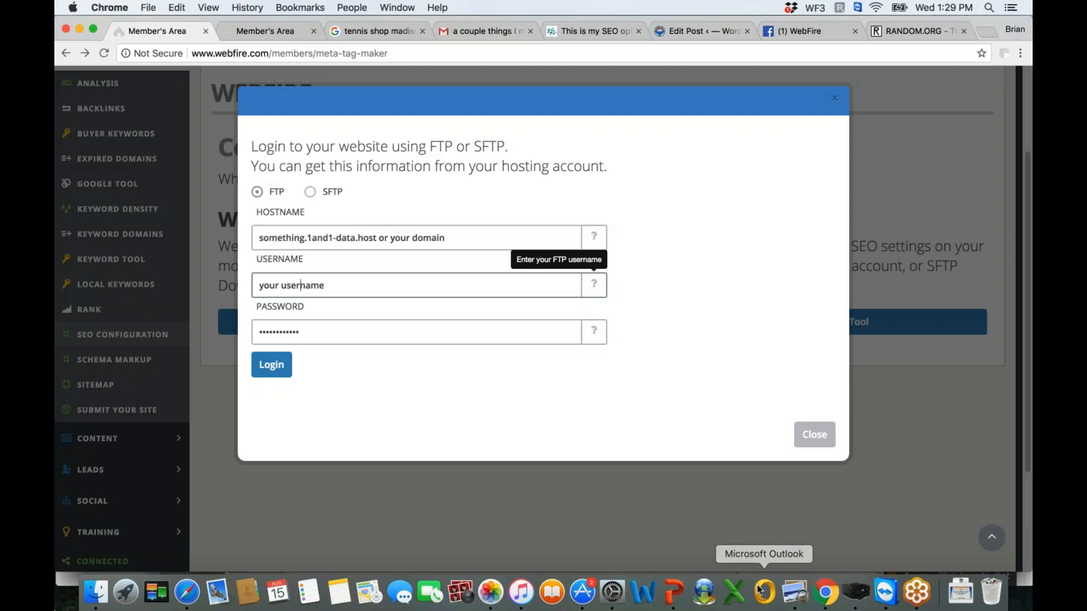
left_click(759, 590)
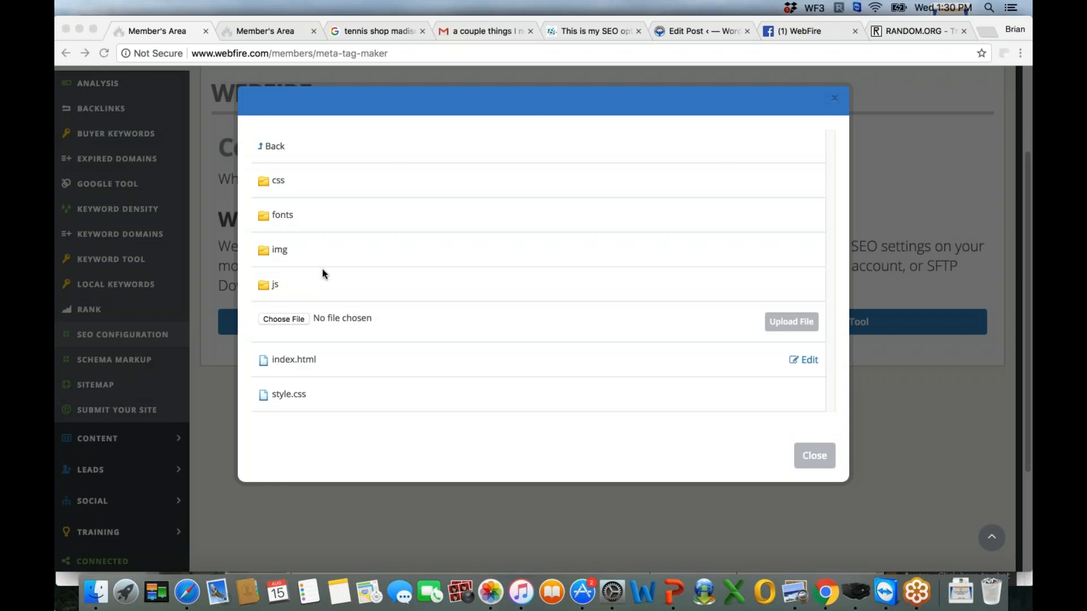
- Look inside the site's fonts folder, return to the file list, and open index.html in the HTML editor
left_click(280, 215)
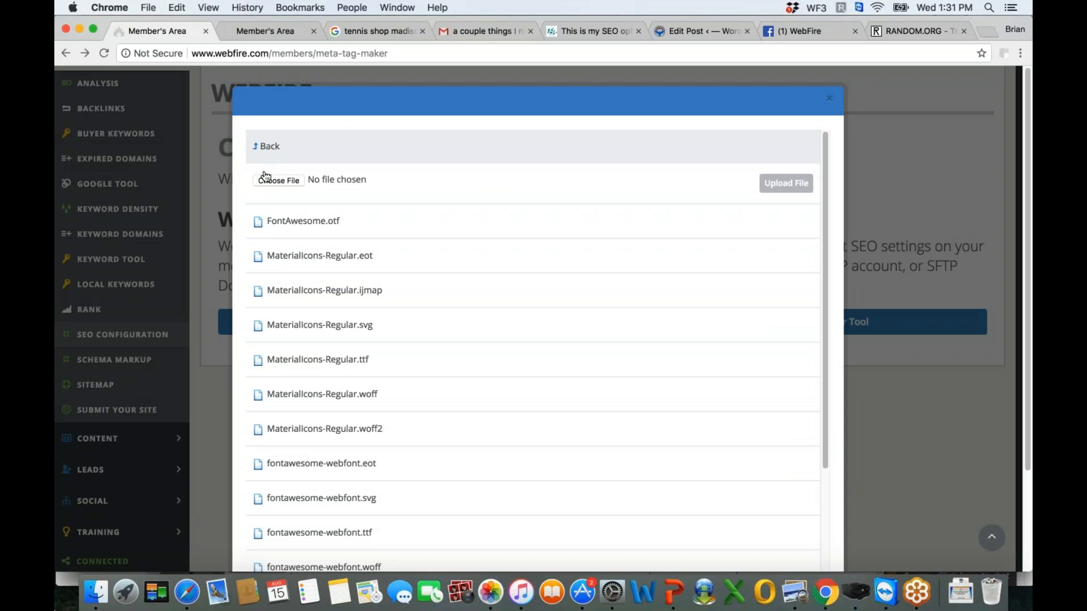
left_click(261, 151)
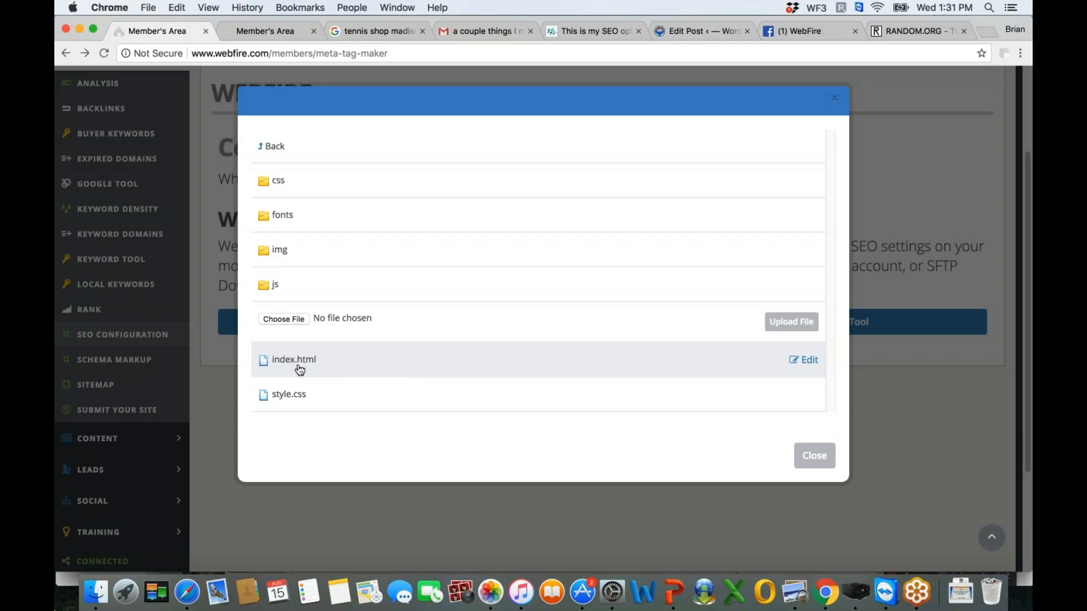
left_click(810, 360)
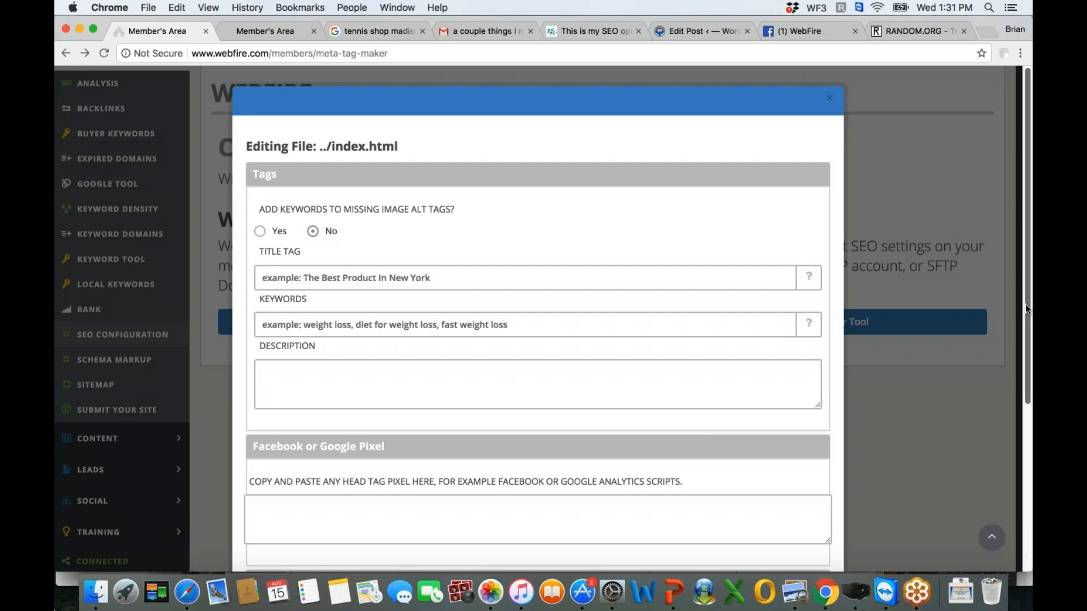
- Examine the index.html form's alt tag option, title, keywords and description fields, and its pixel and schema code boxes
scroll(736, 364, "down", 5)
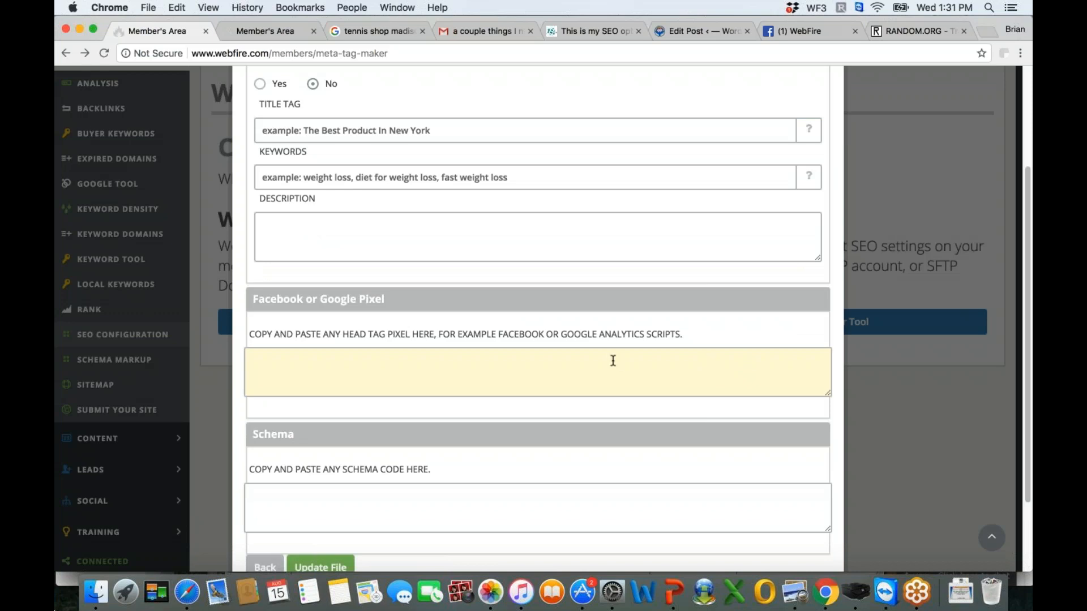
scroll(733, 340, "down", 3)
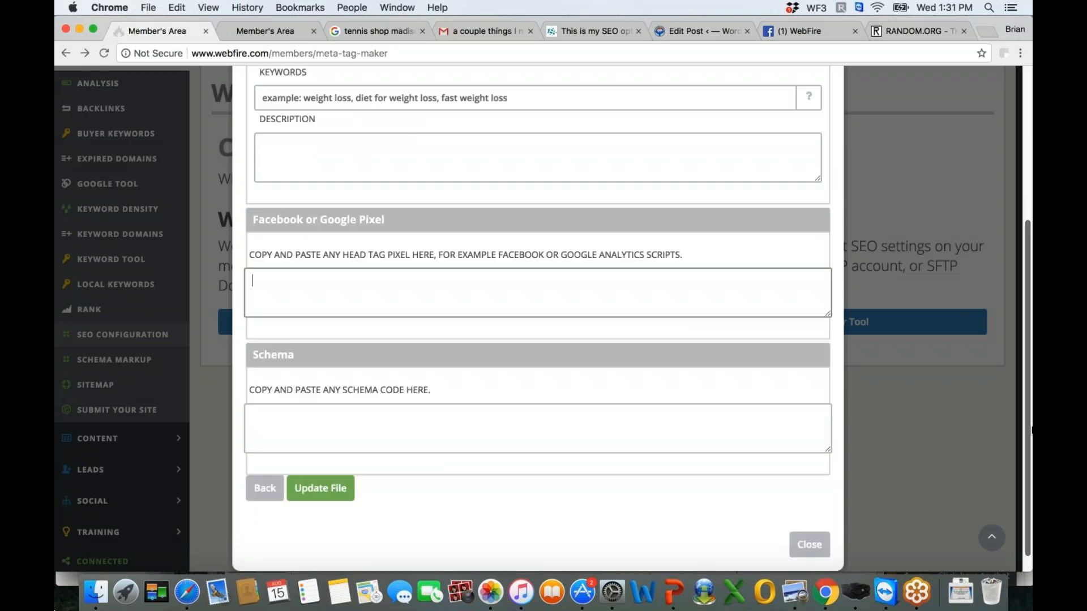
scroll(621, 404, "down", 1)
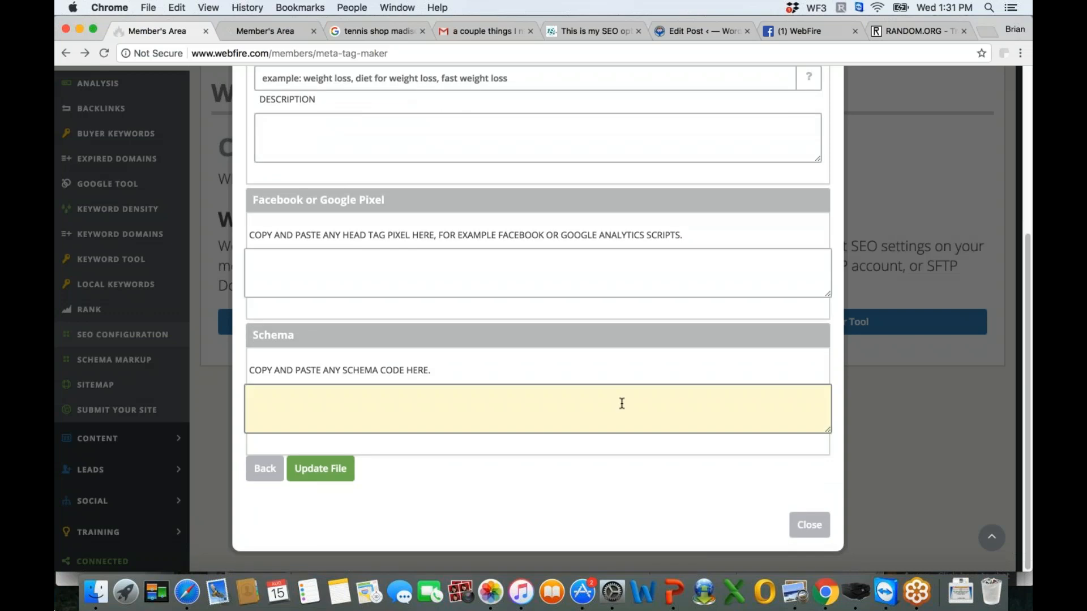
scroll(1007, 250, "up", 9)
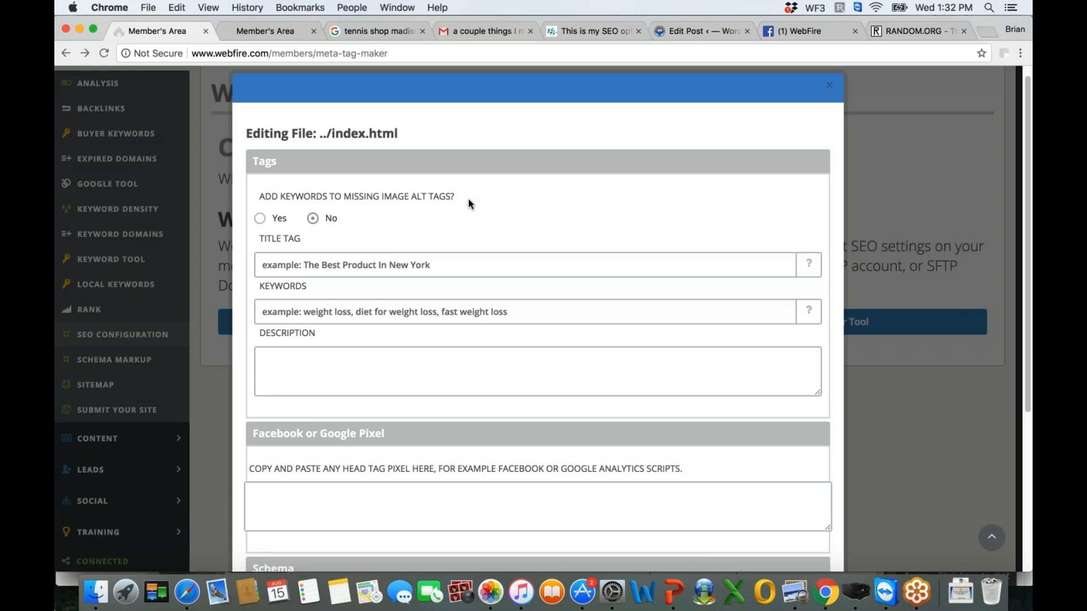
left_click(448, 312)
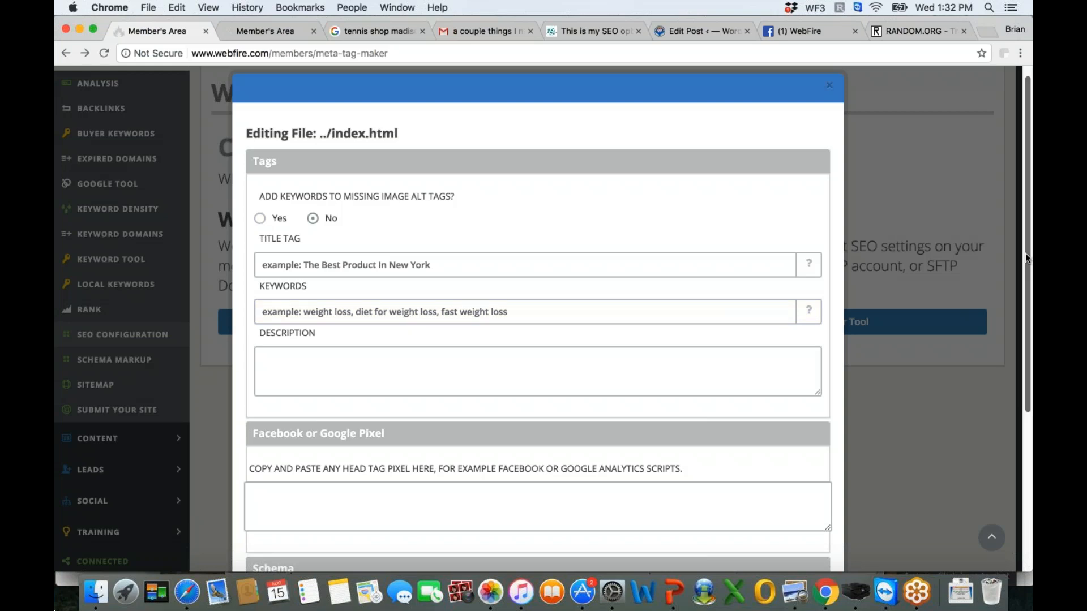
left_click_drag(1025, 254, 1016, 309)
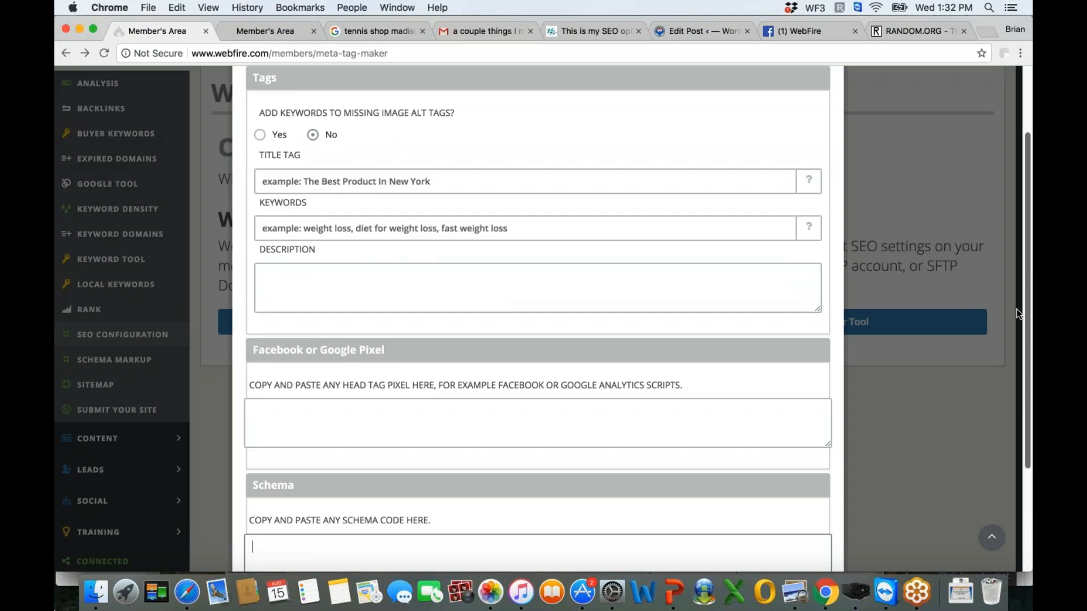
scroll(619, 220, "up", 1)
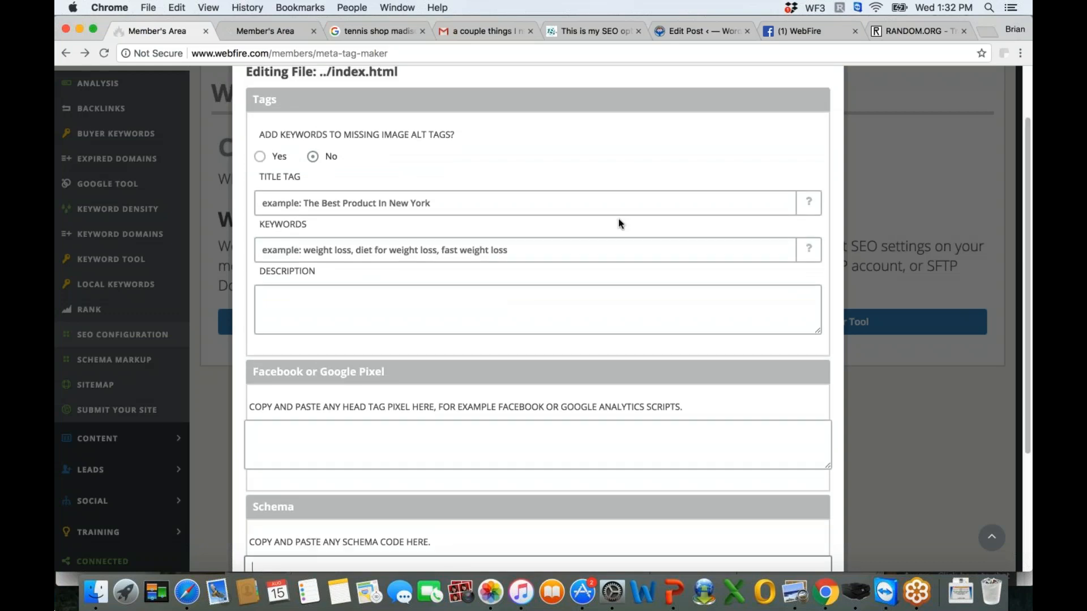
left_click(461, 198)
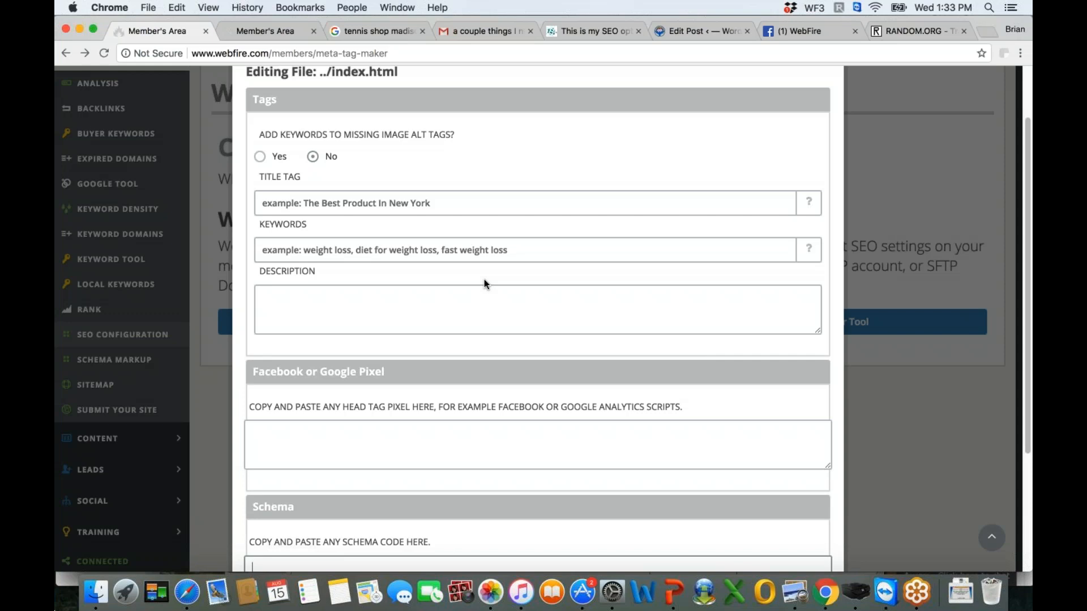
left_click_drag(1028, 340, 1029, 344)
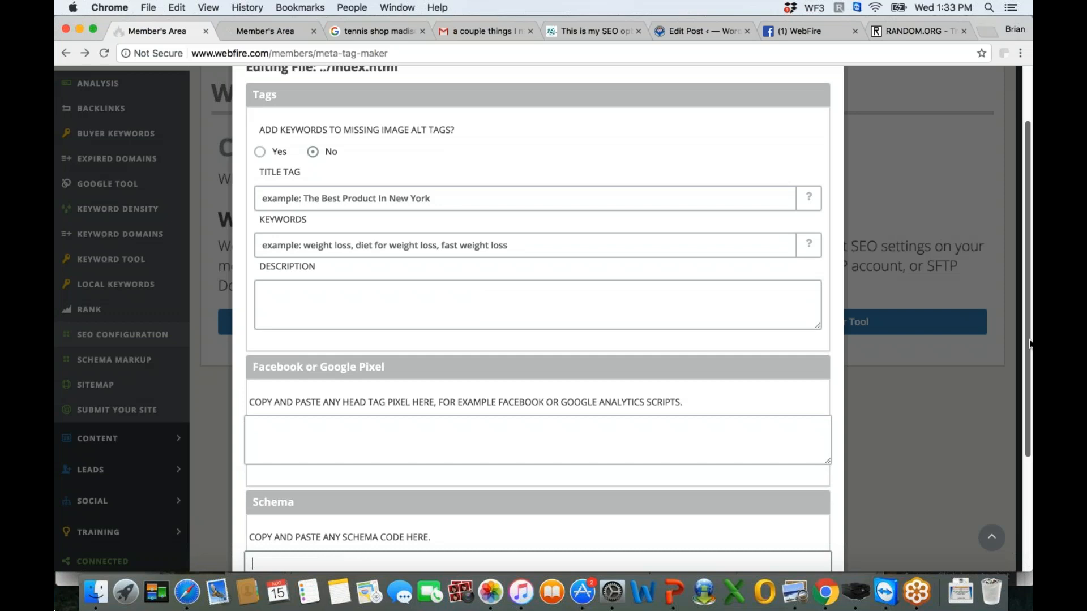
scroll(887, 320, "down", 5)
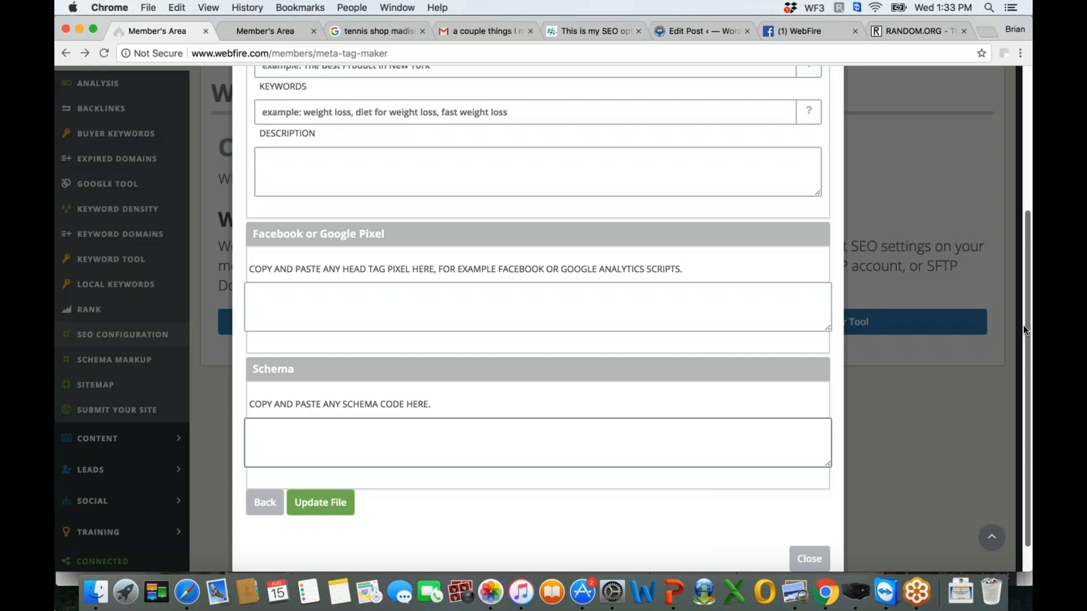
scroll(621, 277, "down", 1)
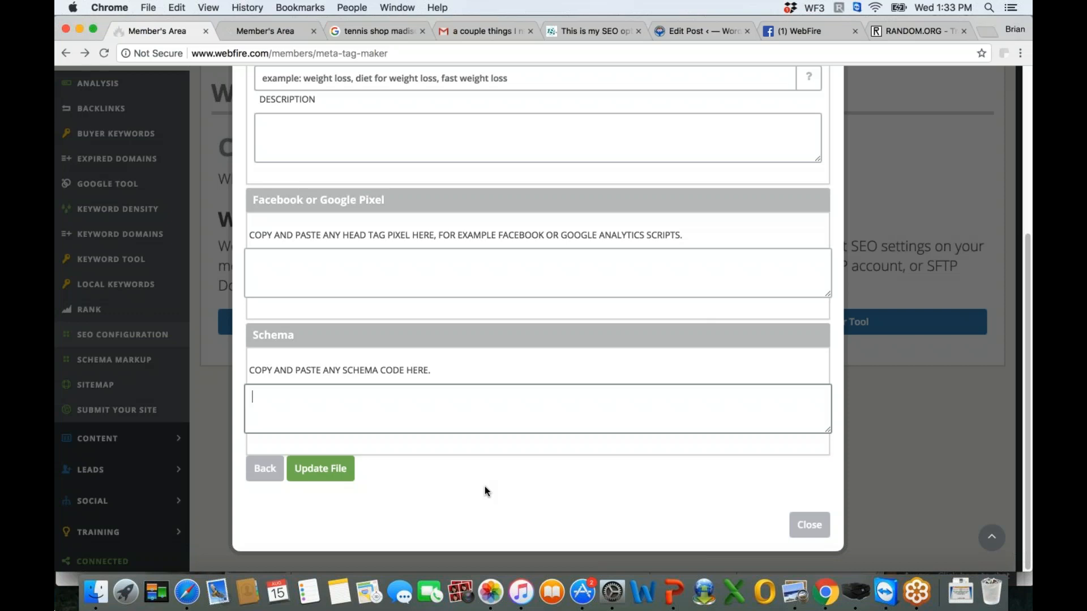
left_click(372, 415)
left_click(504, 266)
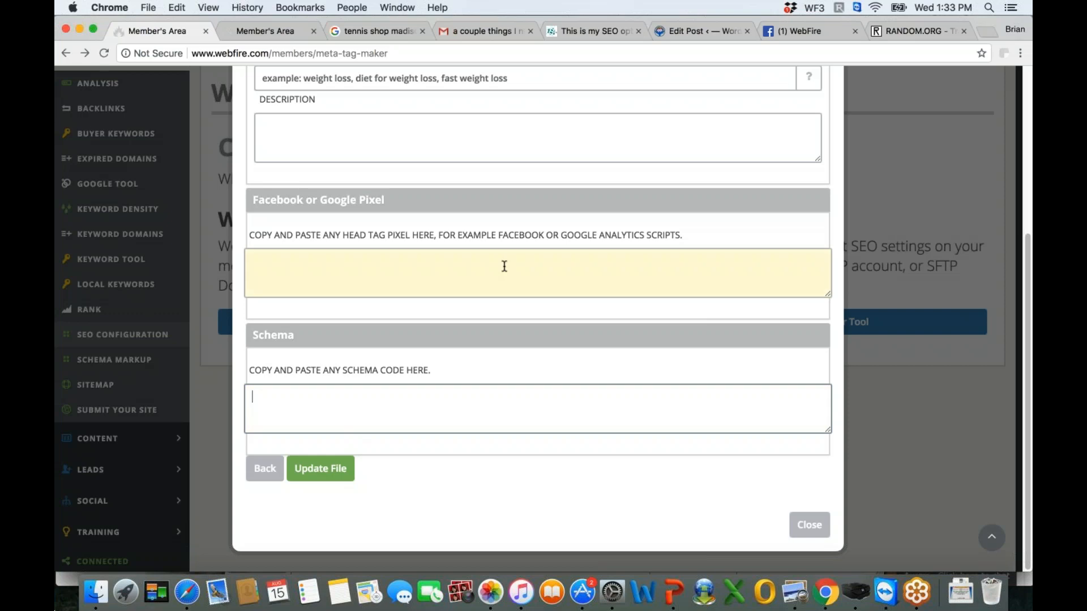
- Return to the file list, reopen index.html for editing, and review its Tags, Facebook or Google Pixel and Schema sections again
left_click(264, 468)
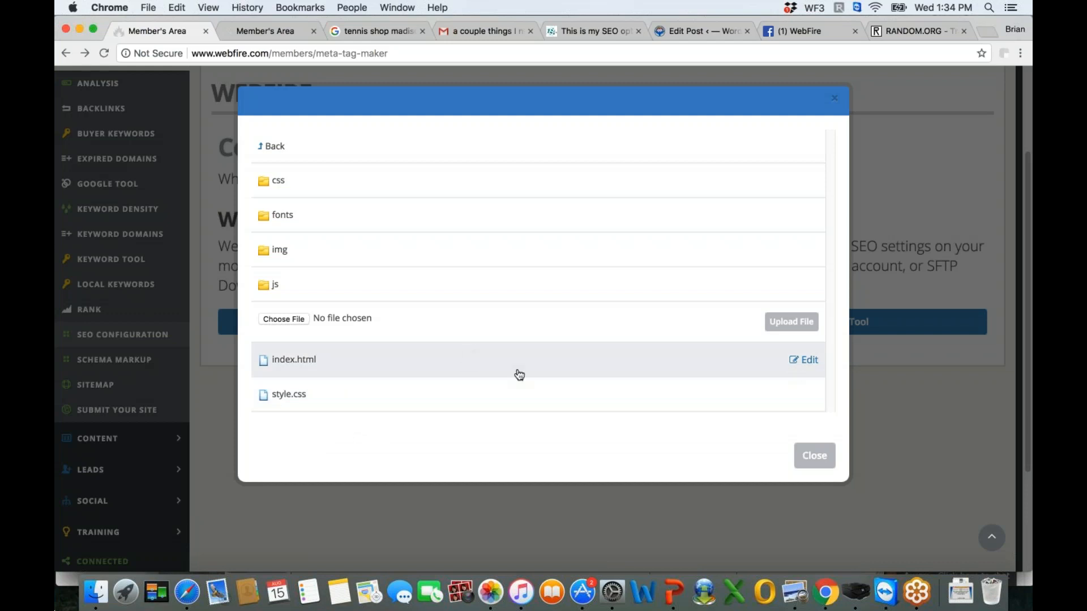
left_click(813, 362)
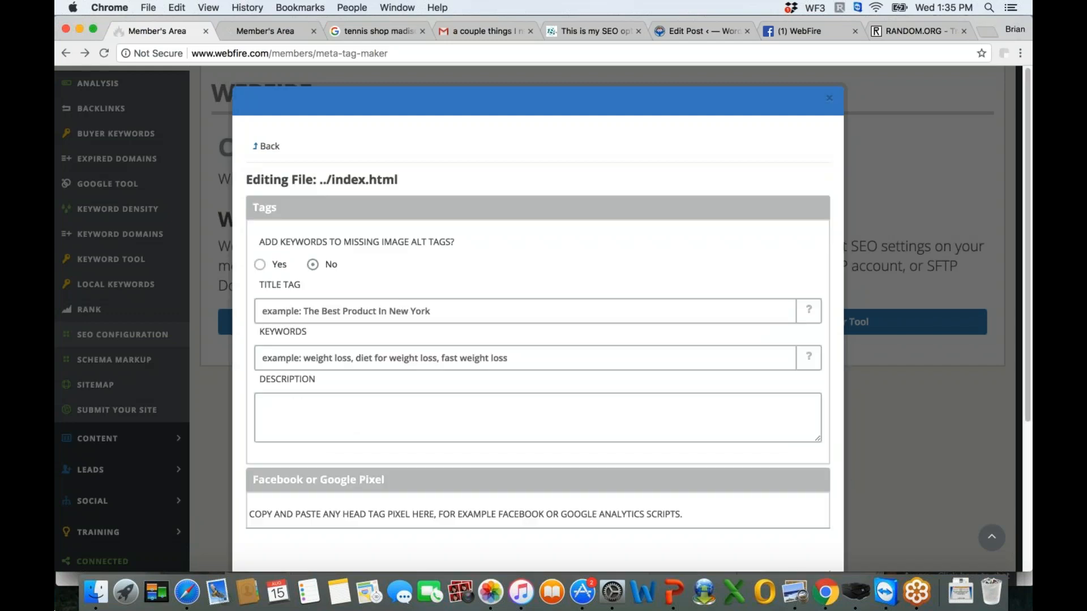
scroll(1025, 274, "down", 2)
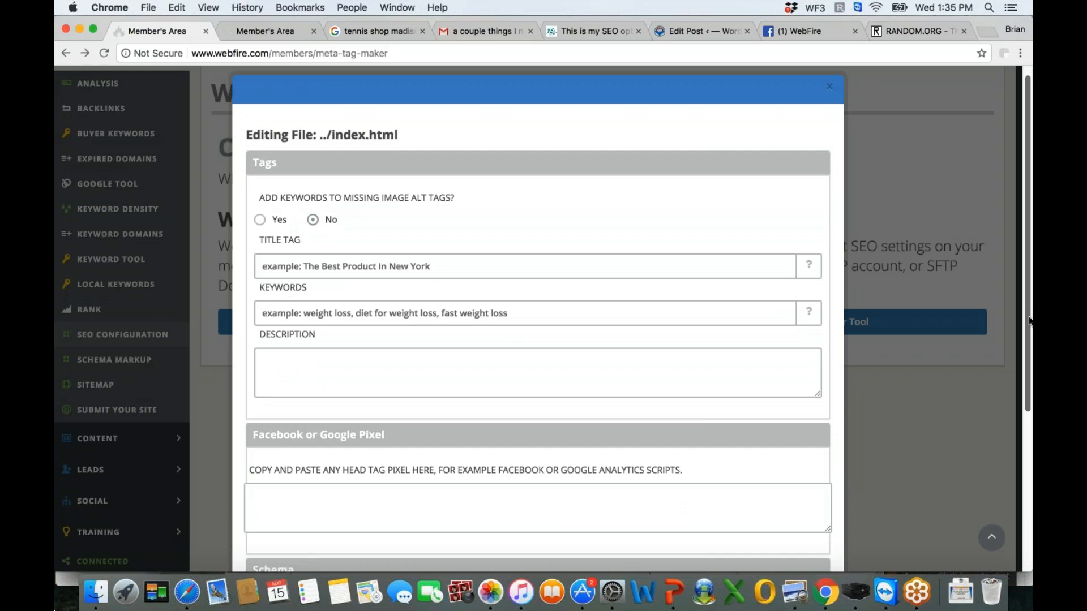
scroll(1029, 322, "down", 5)
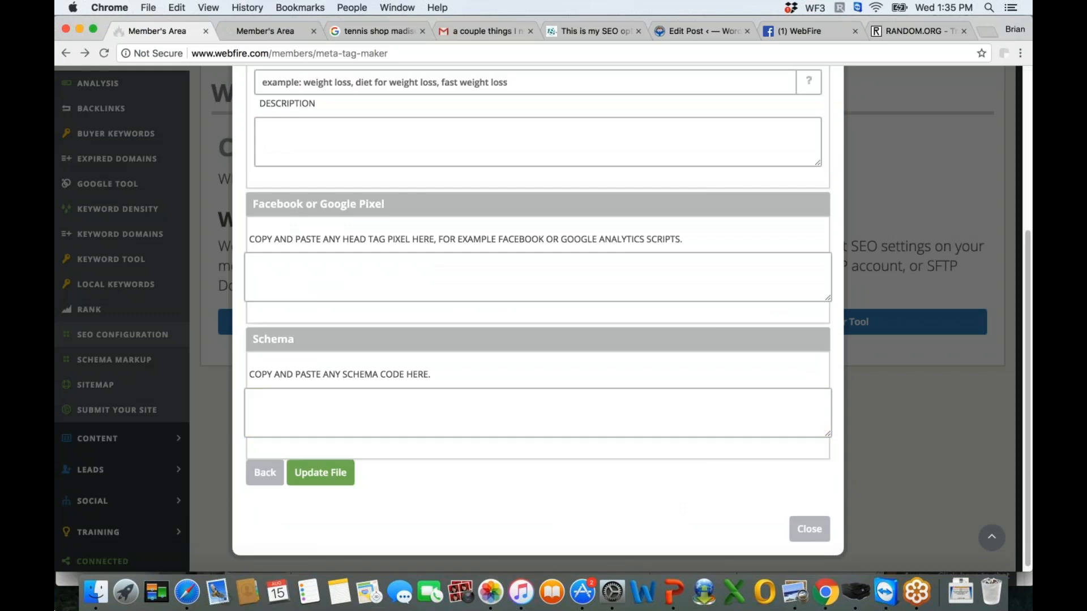
scroll(1026, 255, "up", 2)
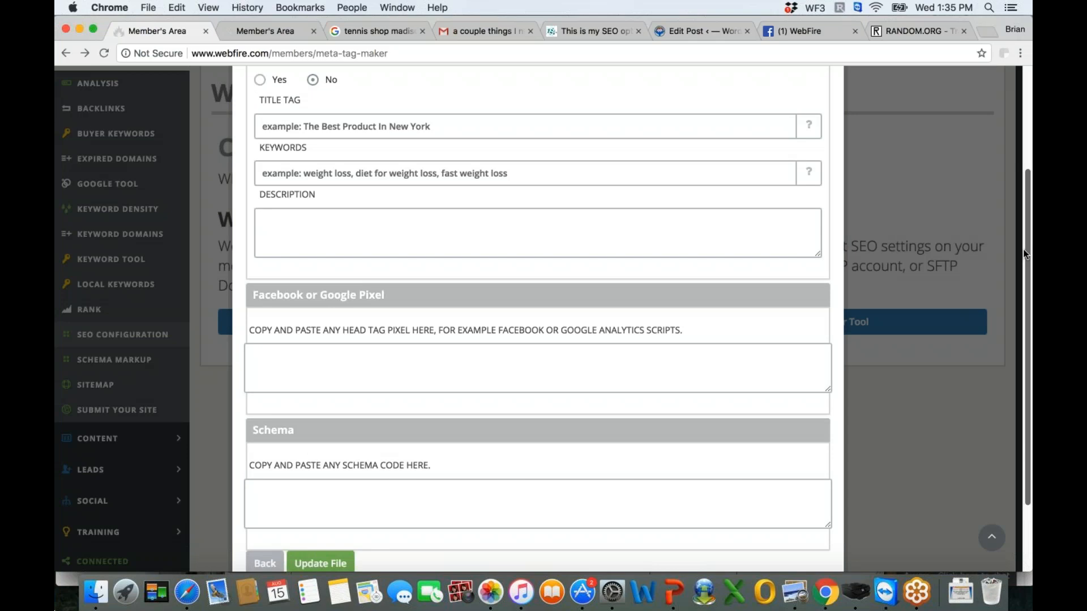
scroll(1026, 255, "down", 2)
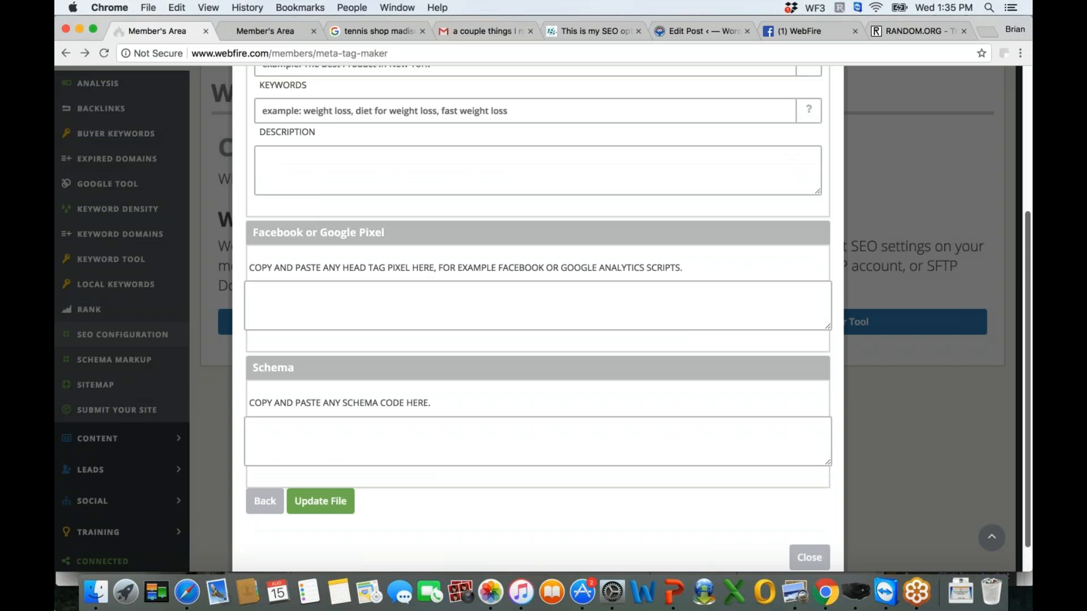
left_click(939, 342)
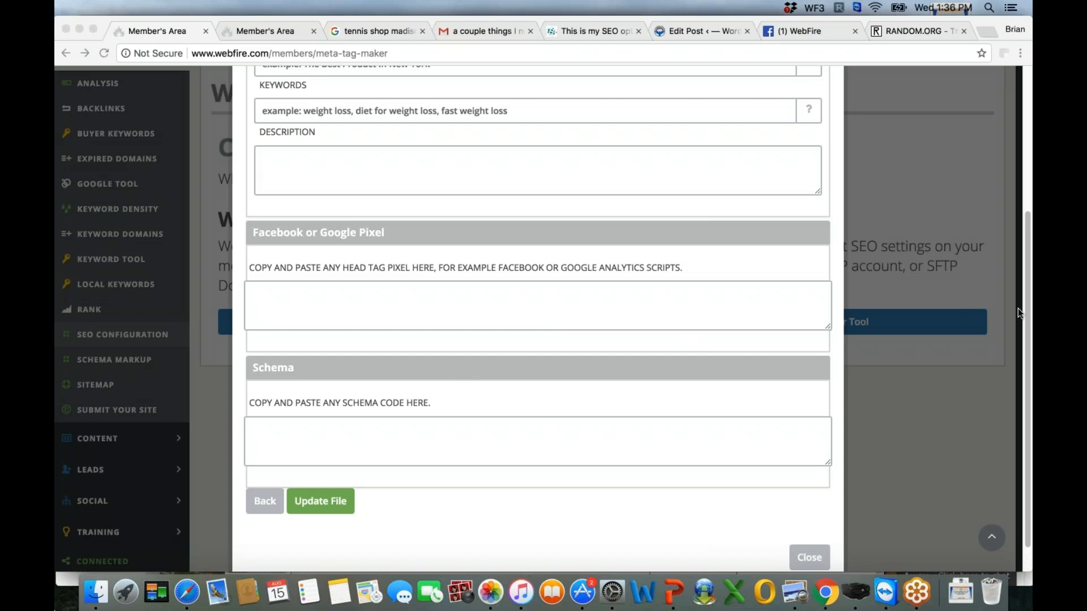
scroll(1026, 283, "up", 2)
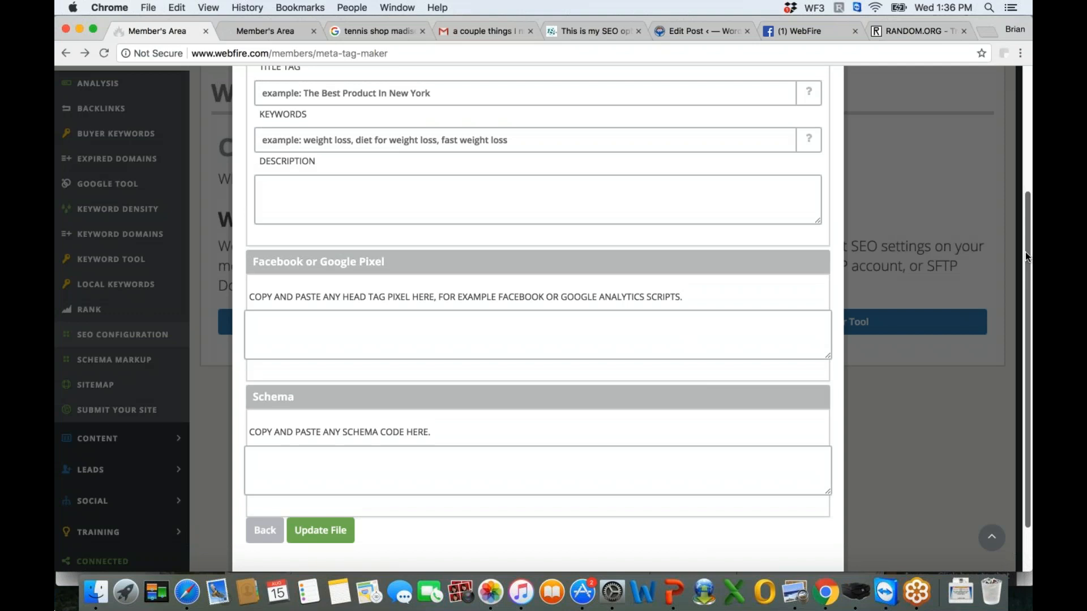
scroll(1025, 252, "up", 5)
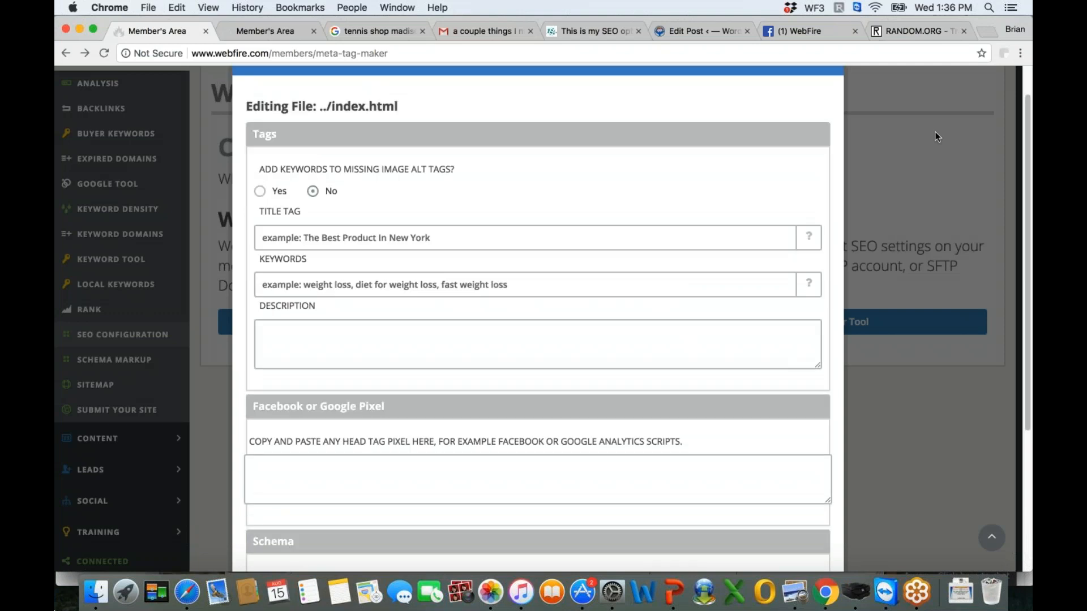
- Compare the WordPress post's WebFire fields with the index.html form, and view the Schema Markup Tool page's product fields and introduction
left_click(702, 32)
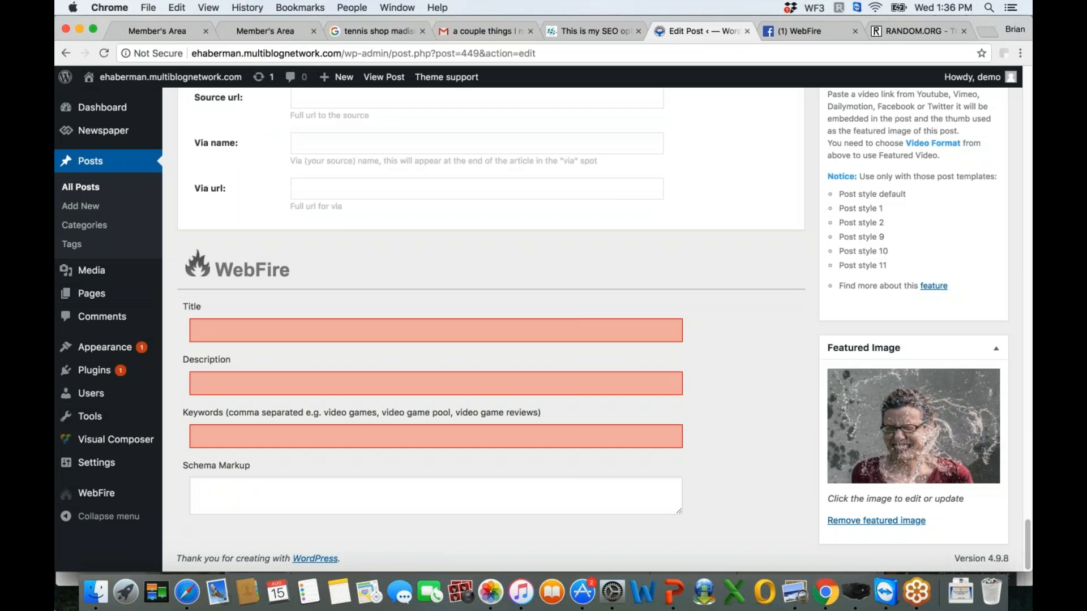
left_click(152, 34)
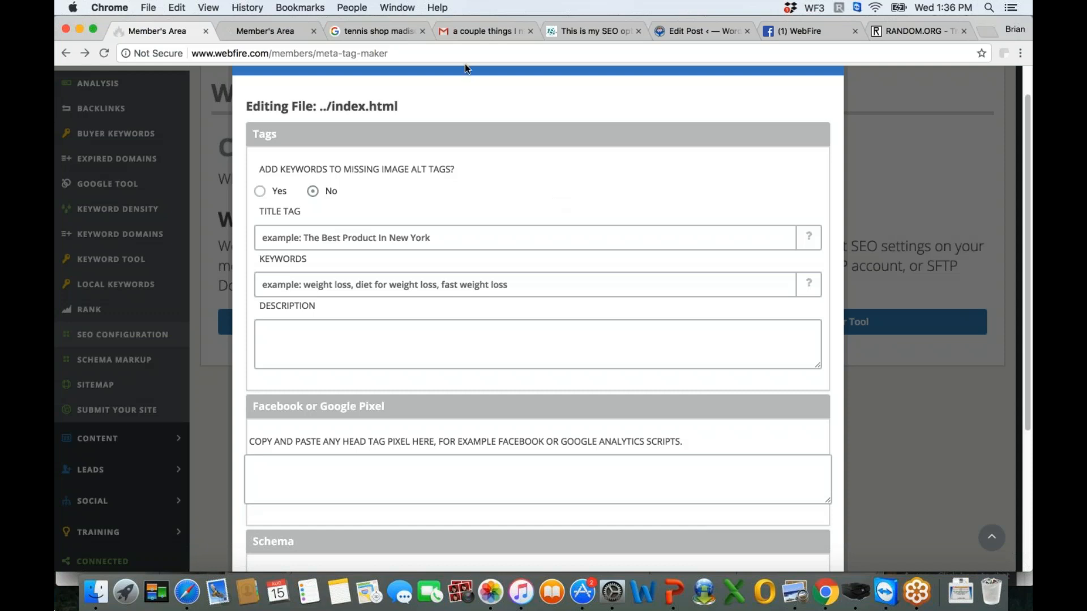
left_click(274, 33)
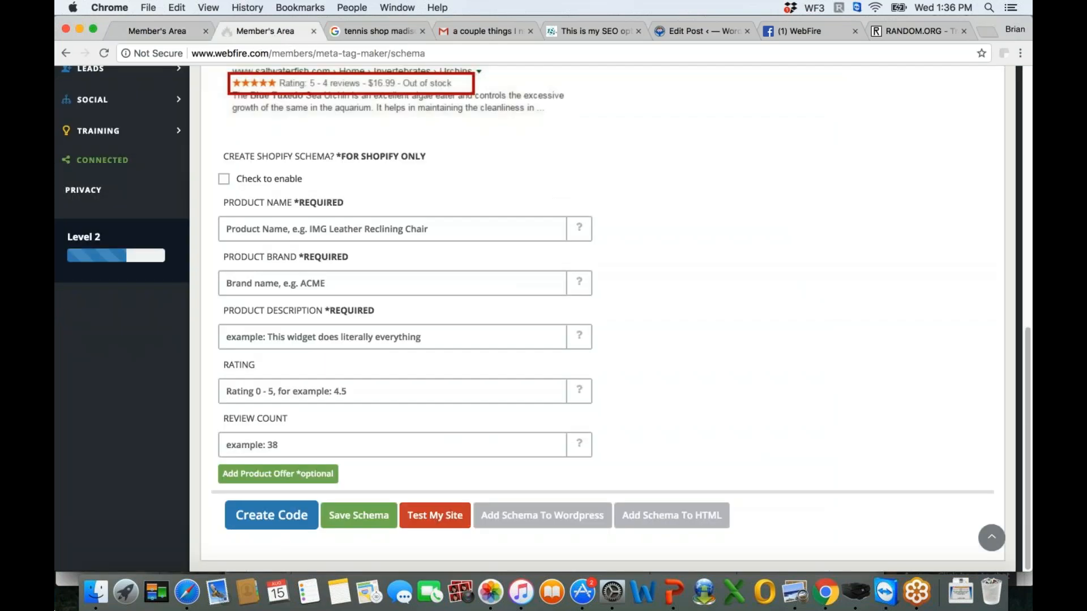
left_click_drag(1022, 345, 991, 117)
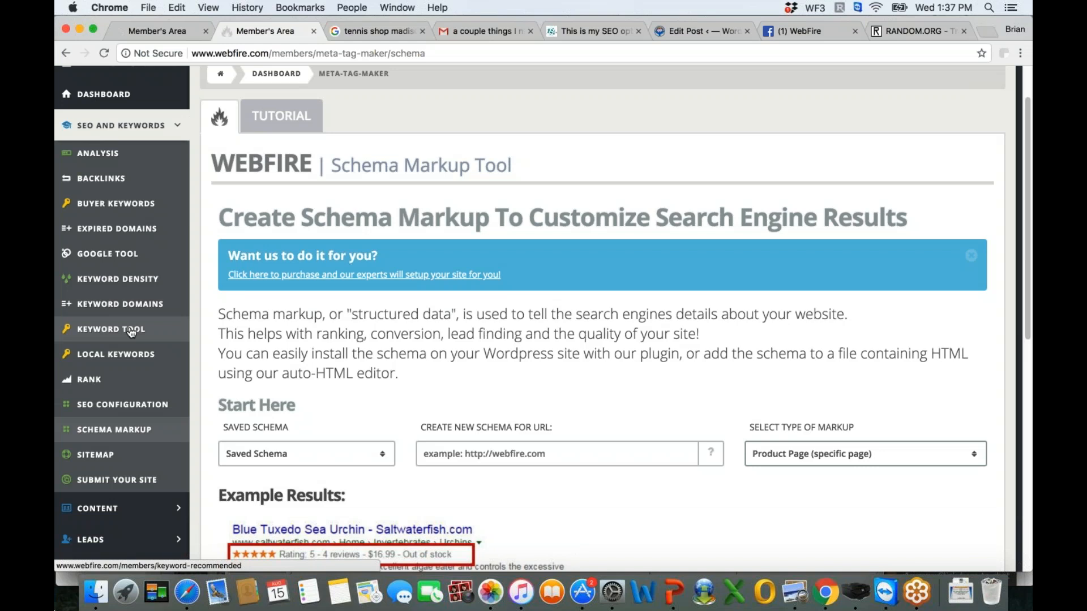
- Go back to WordPress and review the WebFire plugin's homepage SEO settings, including head script, schema markup and viewport tag
left_click(689, 32)
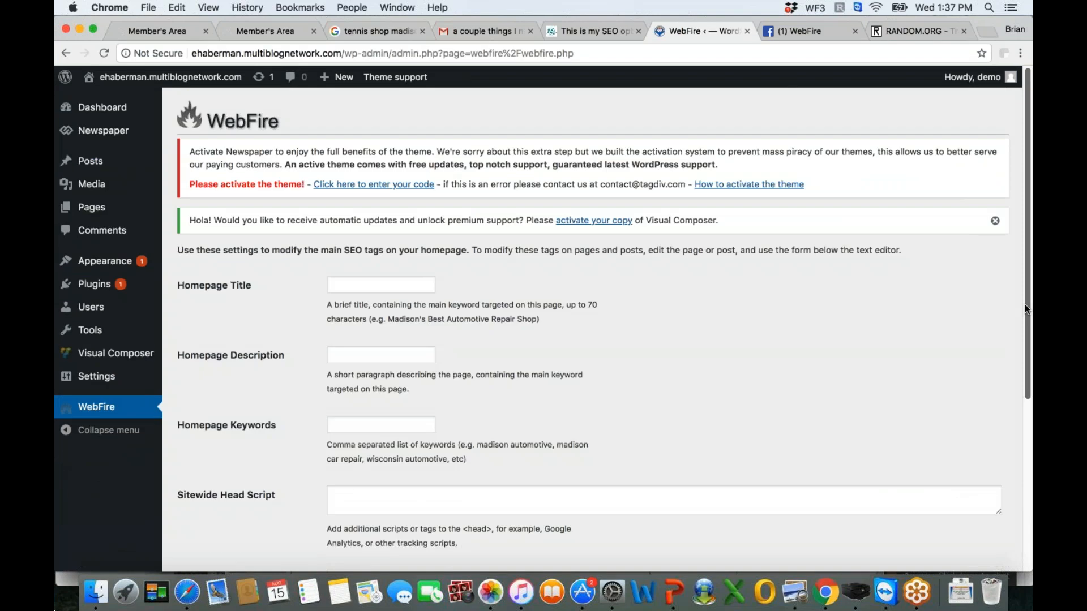
scroll(1024, 304, "down", 3)
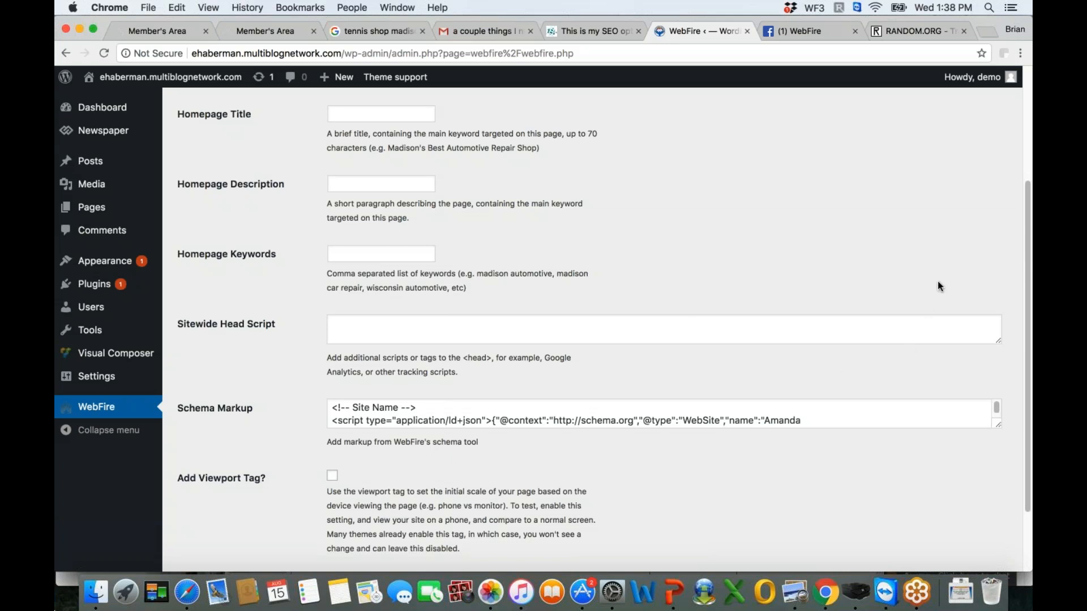
- Return to WebFire's Schema Markup Tool and review its saved schema, URL and markup type options, product fields, and code creation and installation options
key("super+Tab")
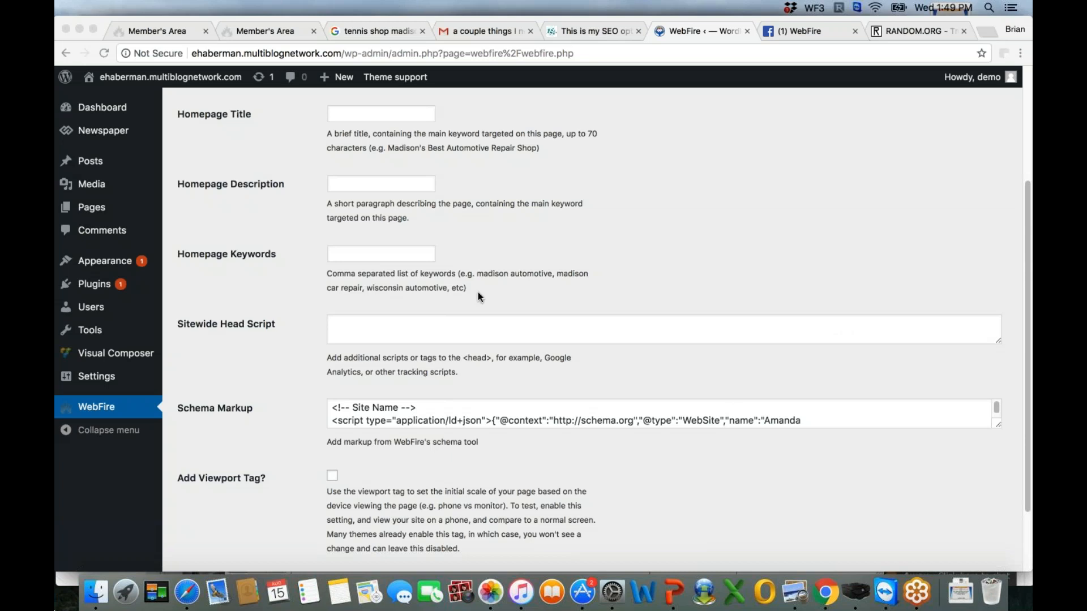
left_click(157, 33)
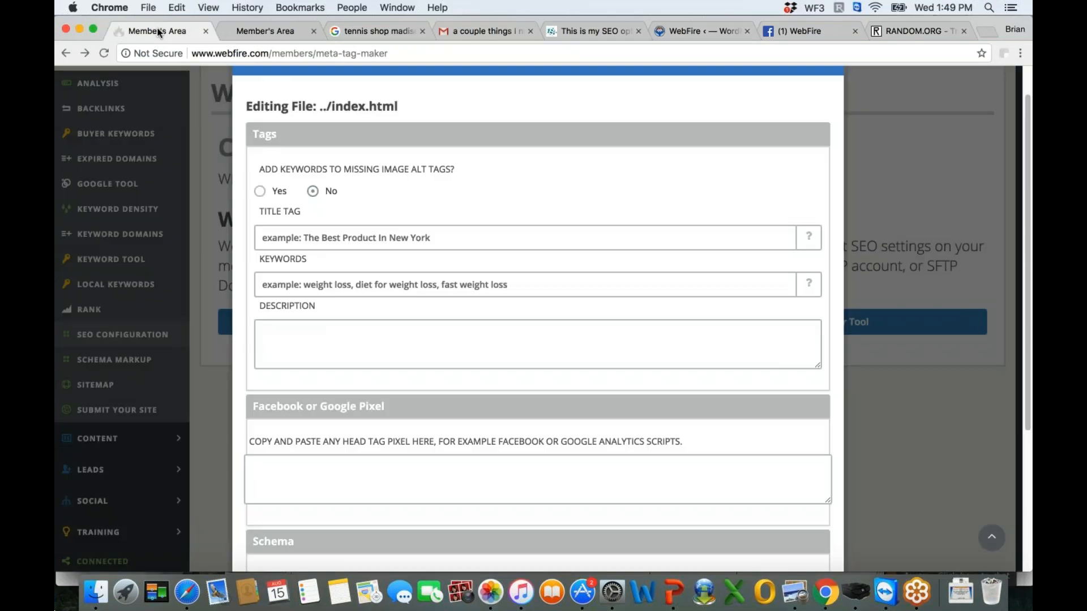
left_click(255, 30)
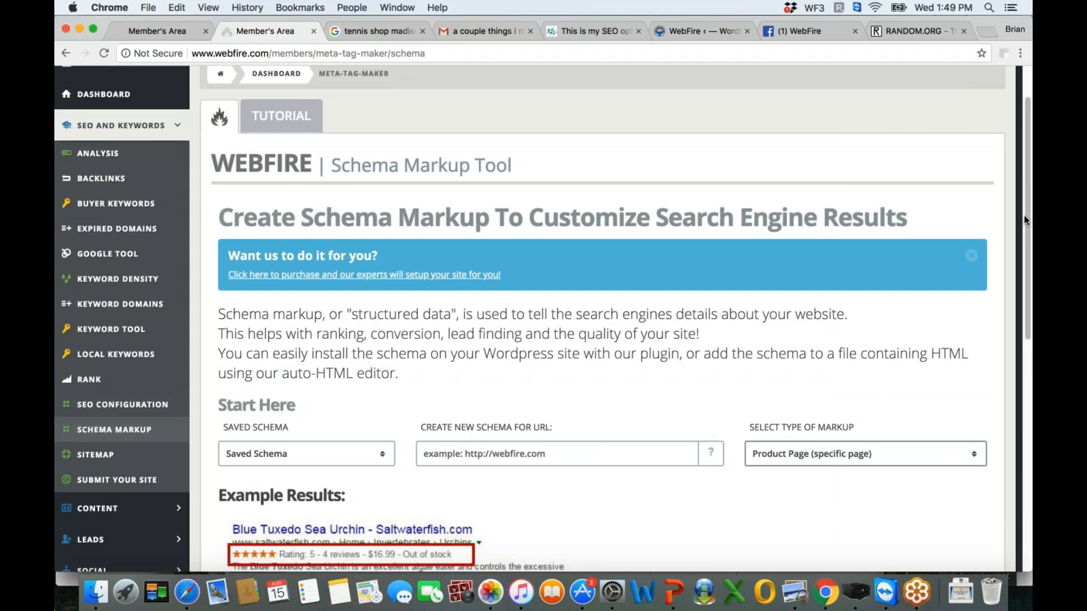
scroll(1024, 215, "down", 5)
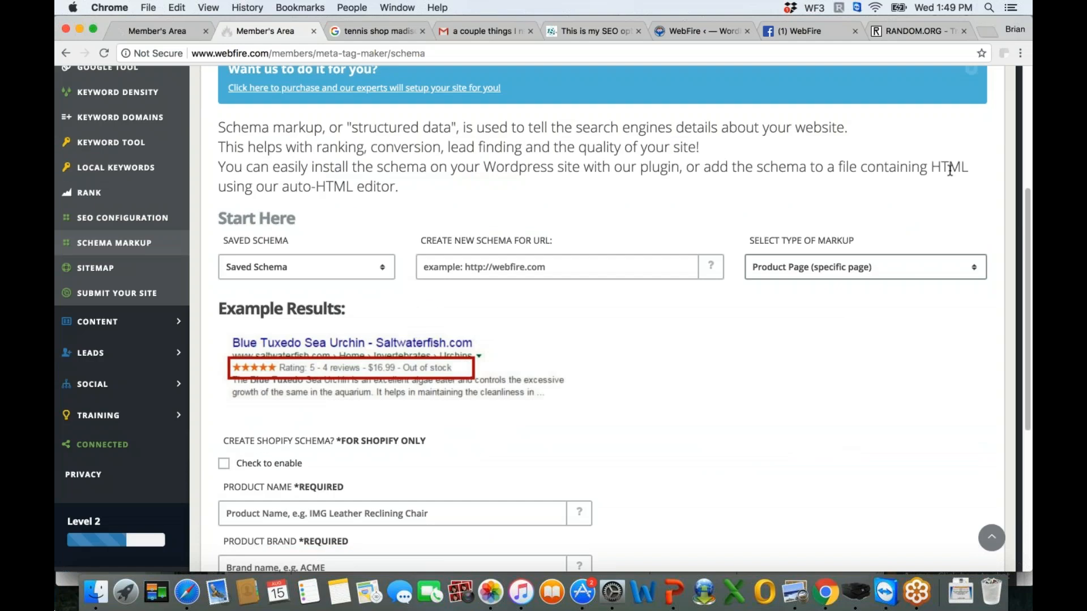
left_click(1024, 214)
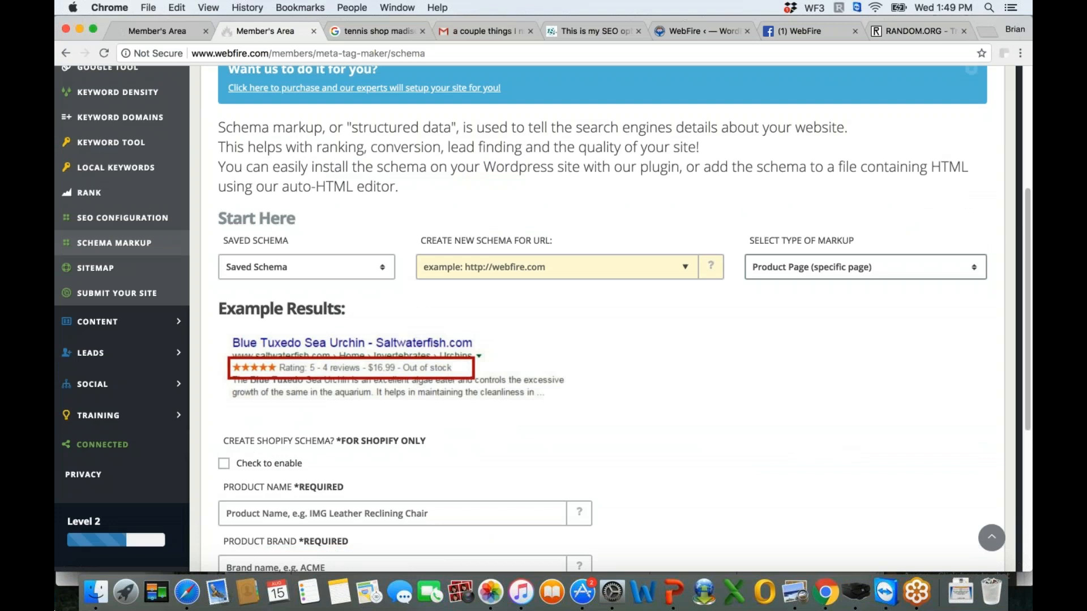
scroll(272, 514, "down", 7)
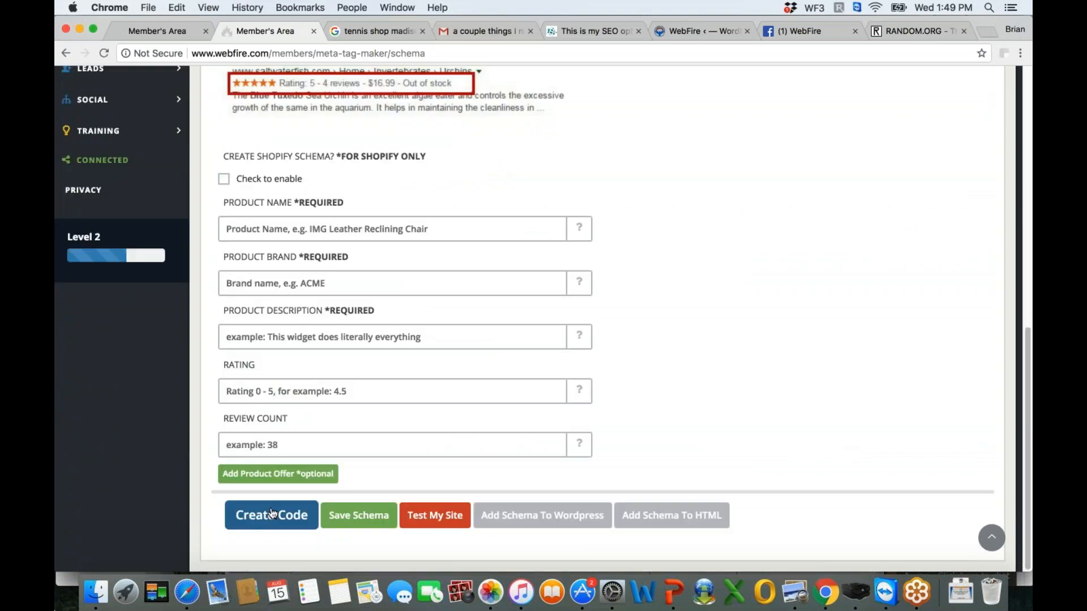
- Switch to the PowerPoint slideshow and advance from the Live SEO Demo slide to the WebFire Facebook Group slide
left_click(685, 33)
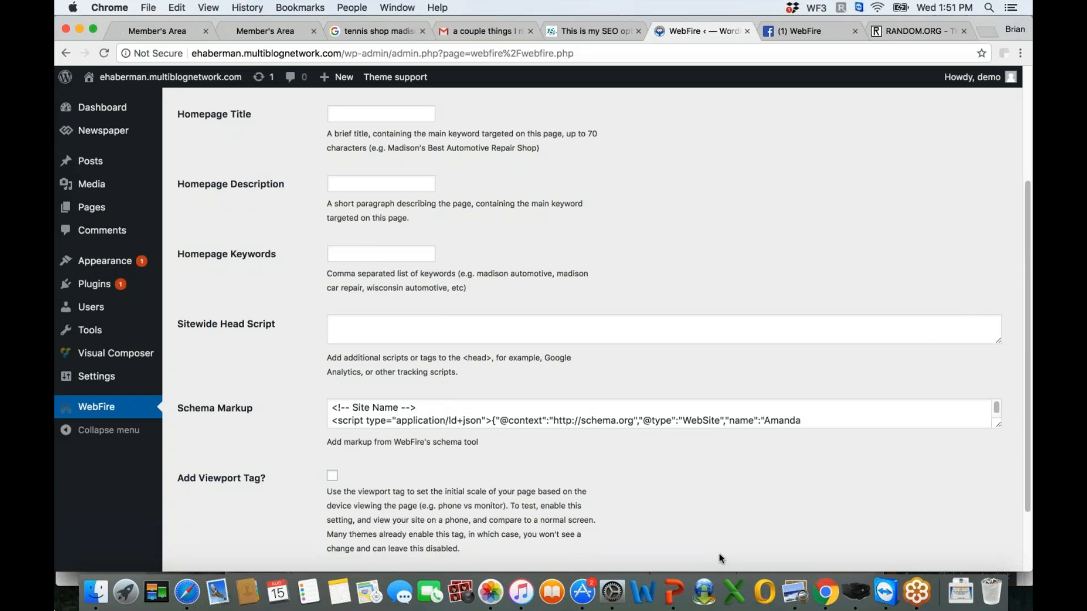
left_click(678, 595)
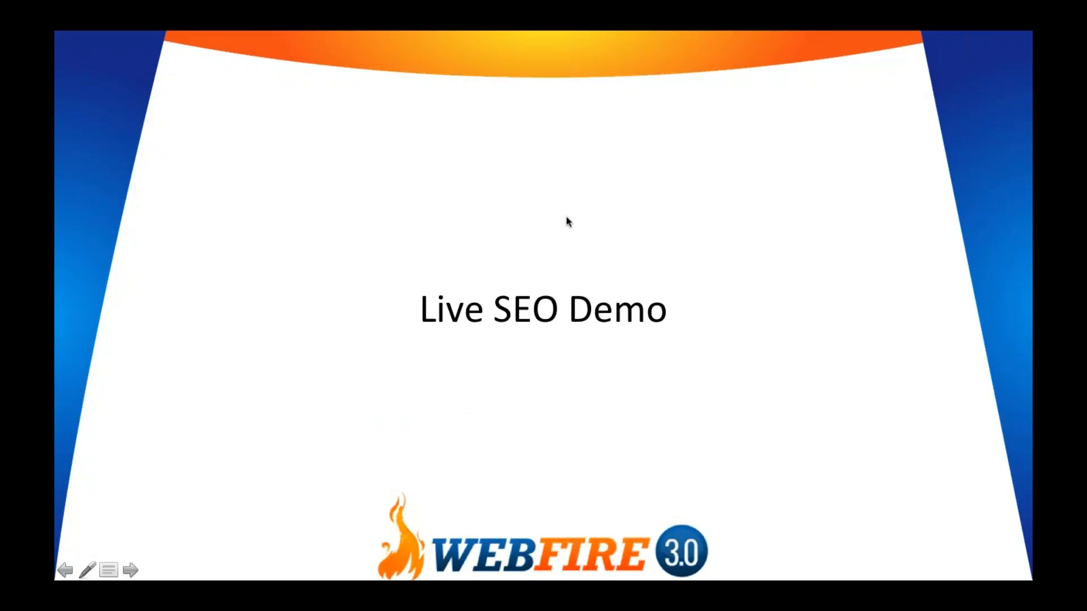
left_click(596, 121)
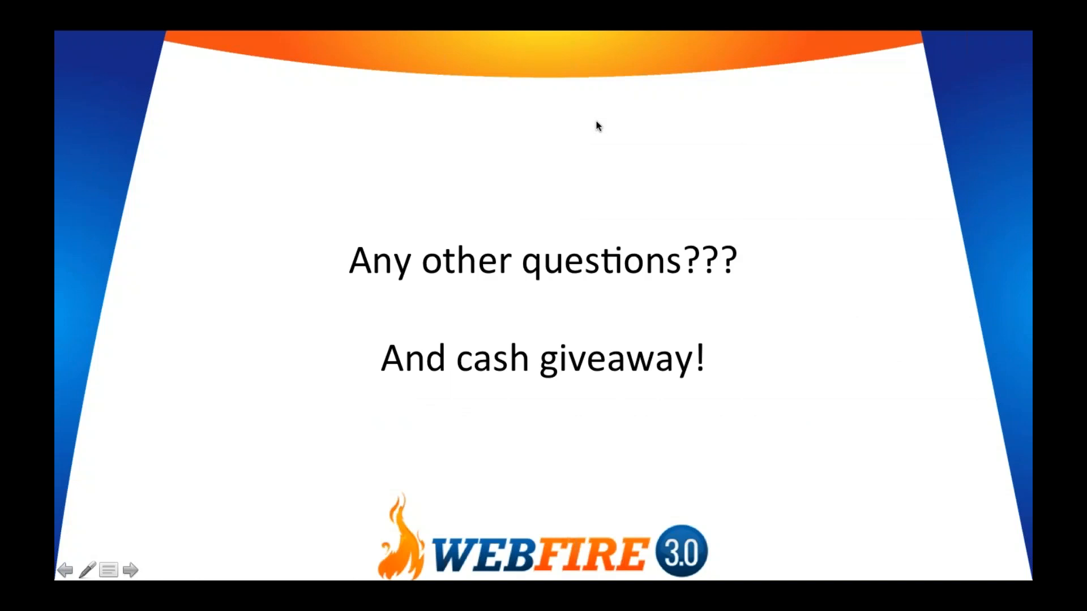
left_click(597, 125)
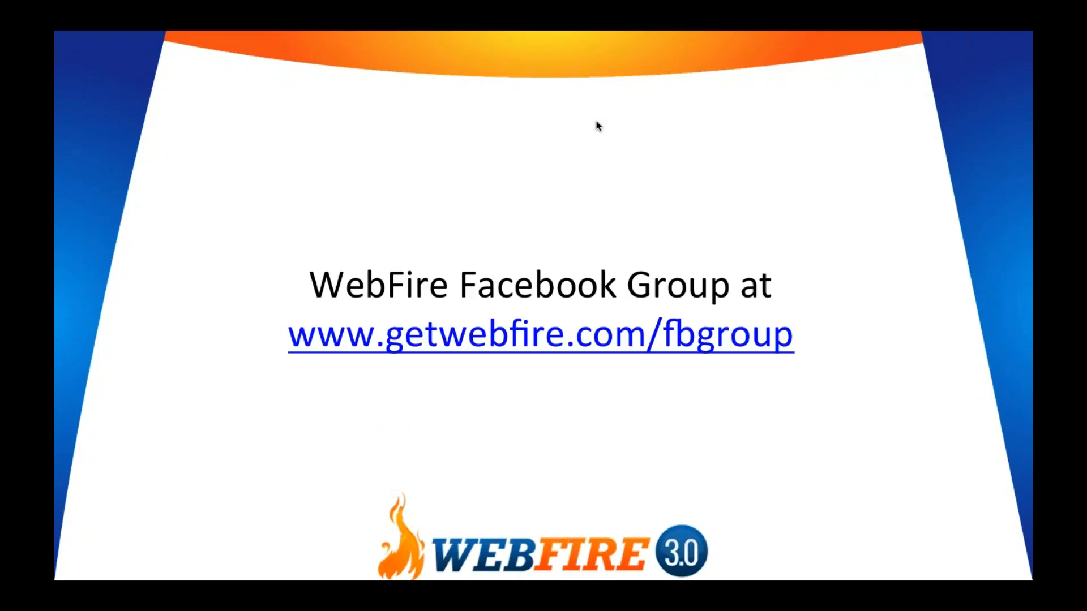